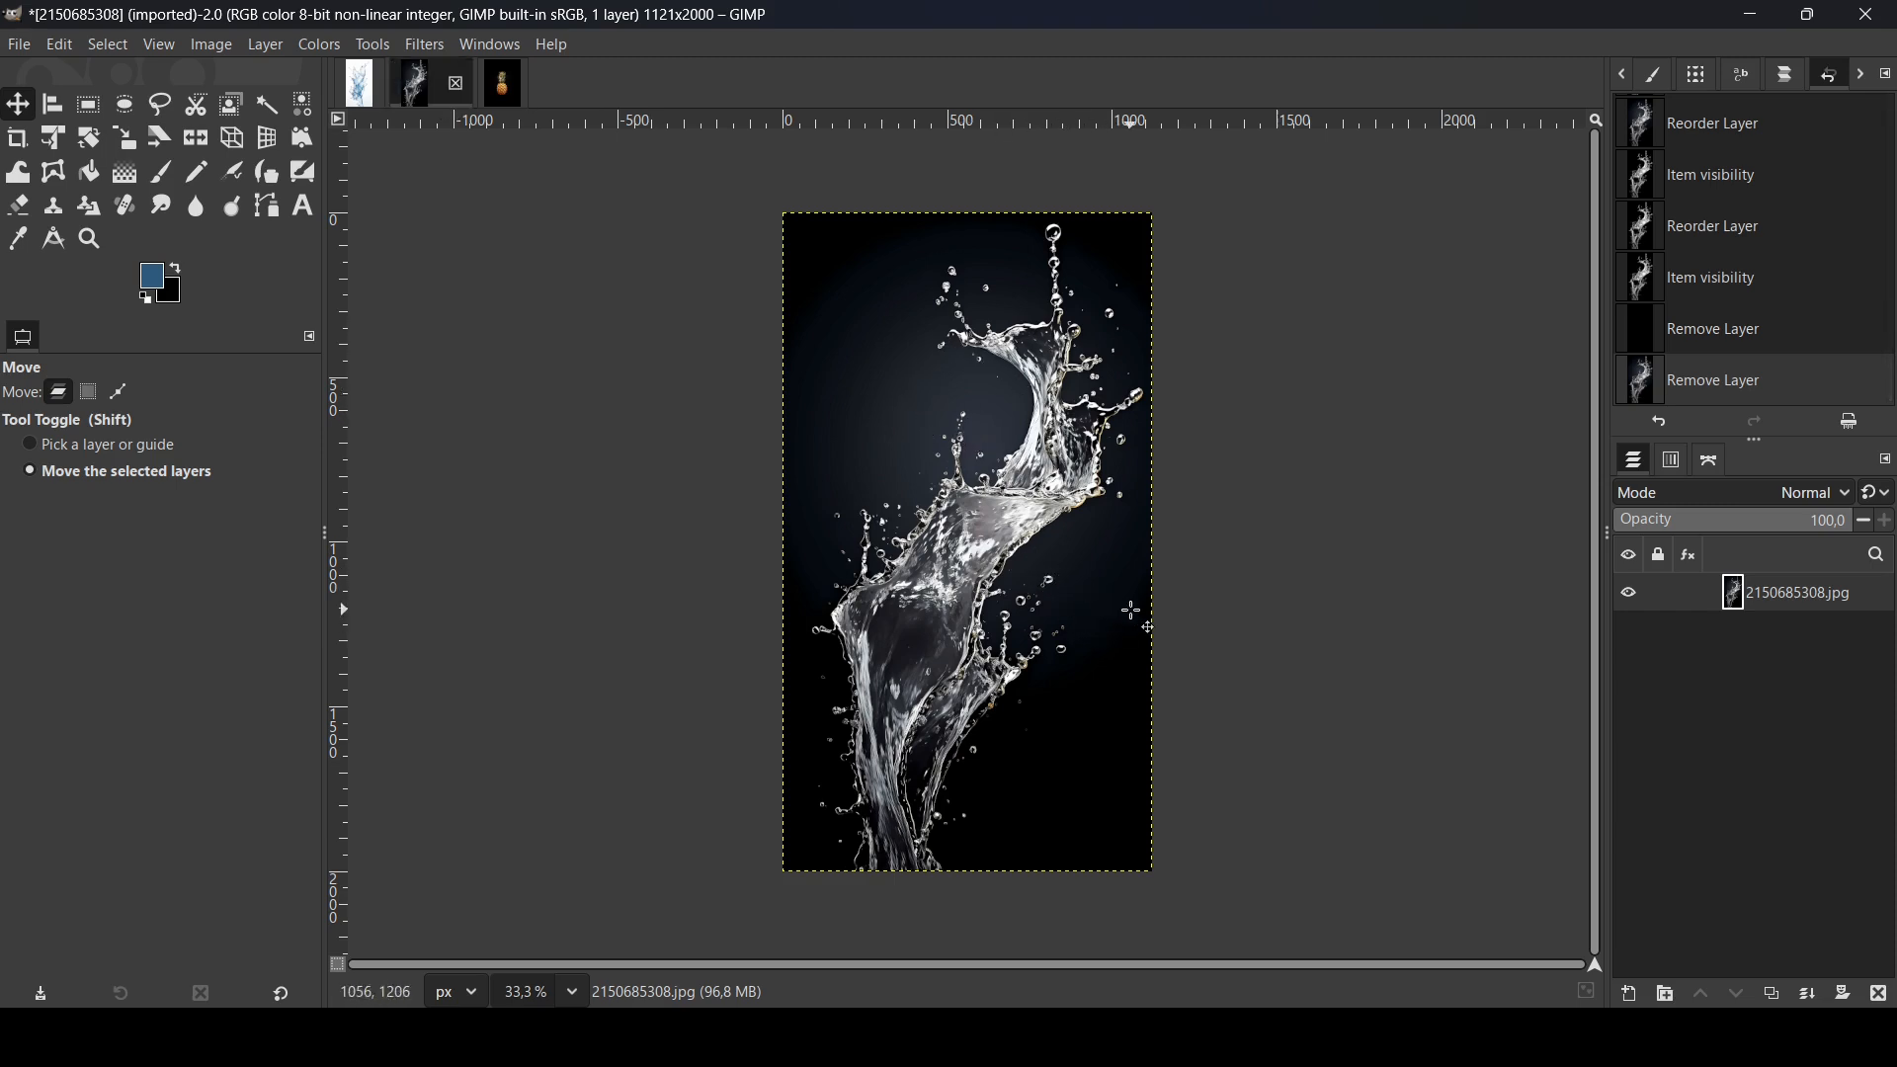
left_click(514, 86)
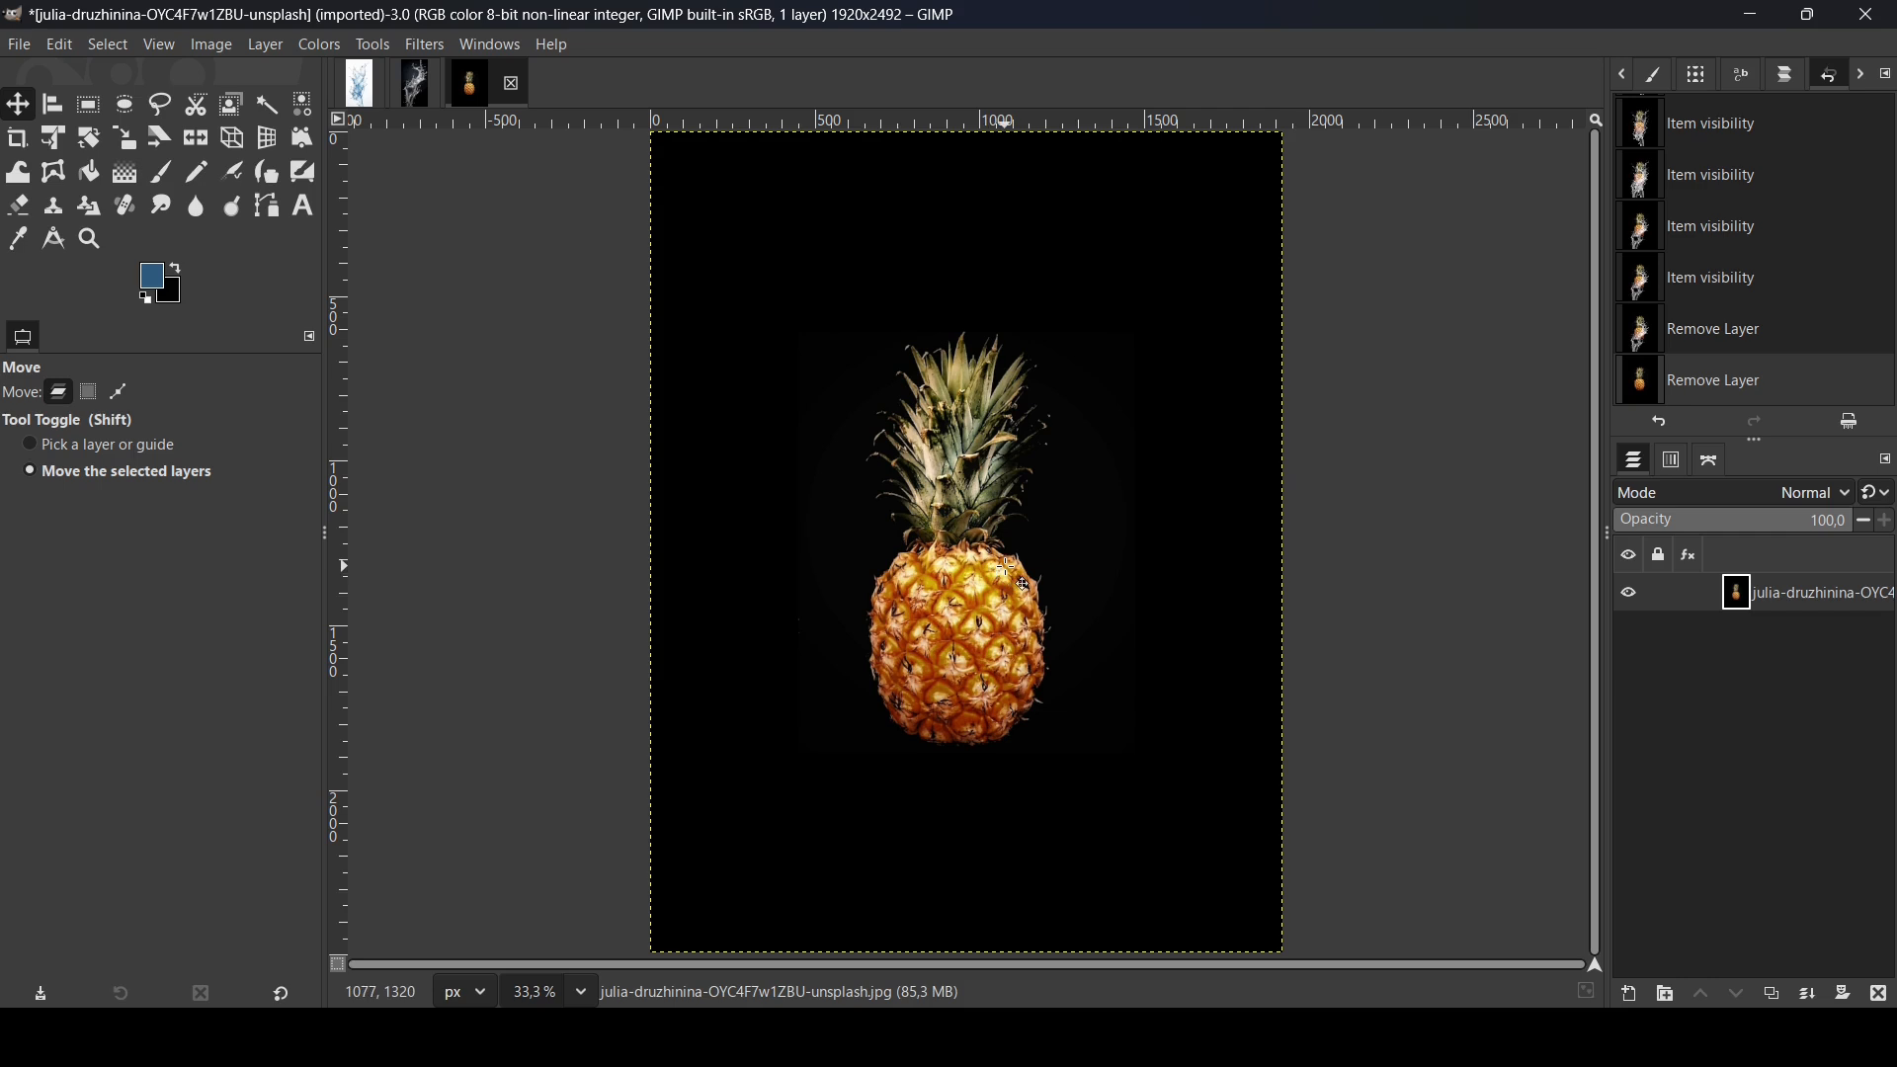
left_click(363, 91)
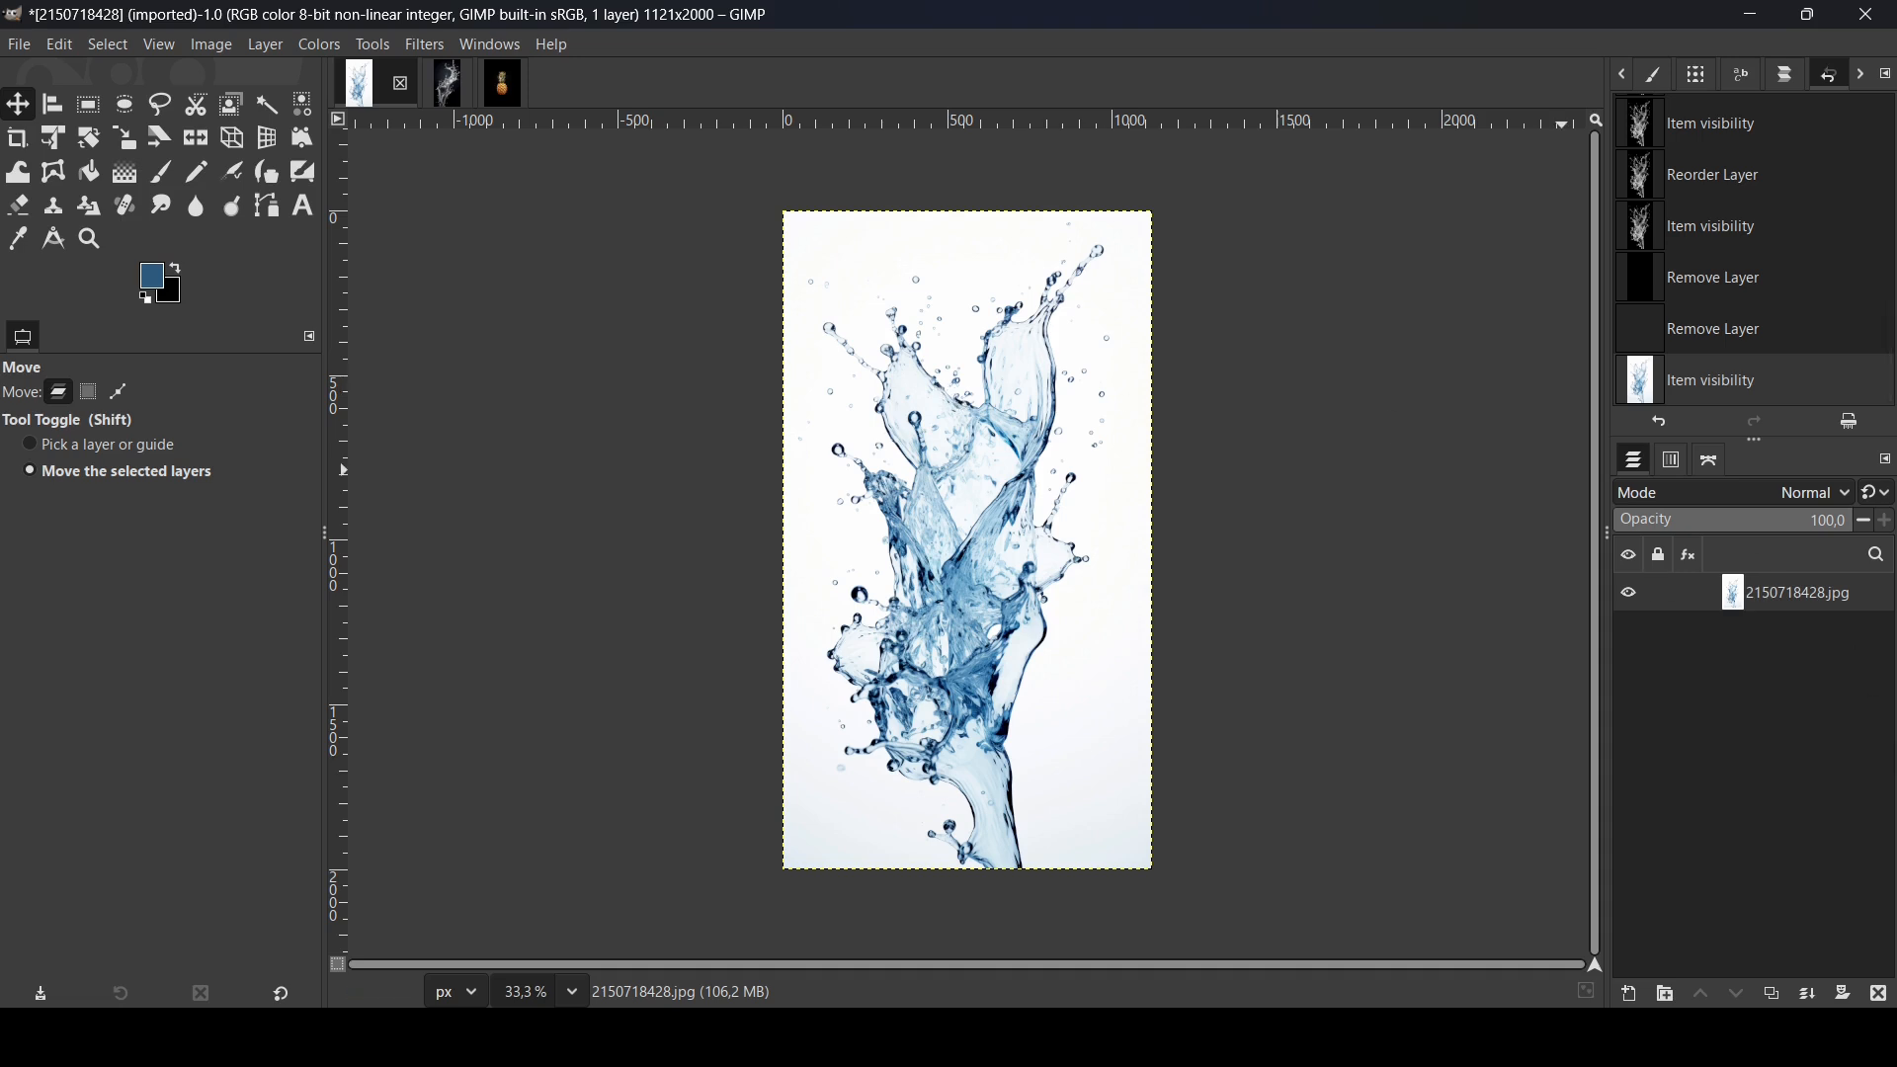
left_click(1774, 995)
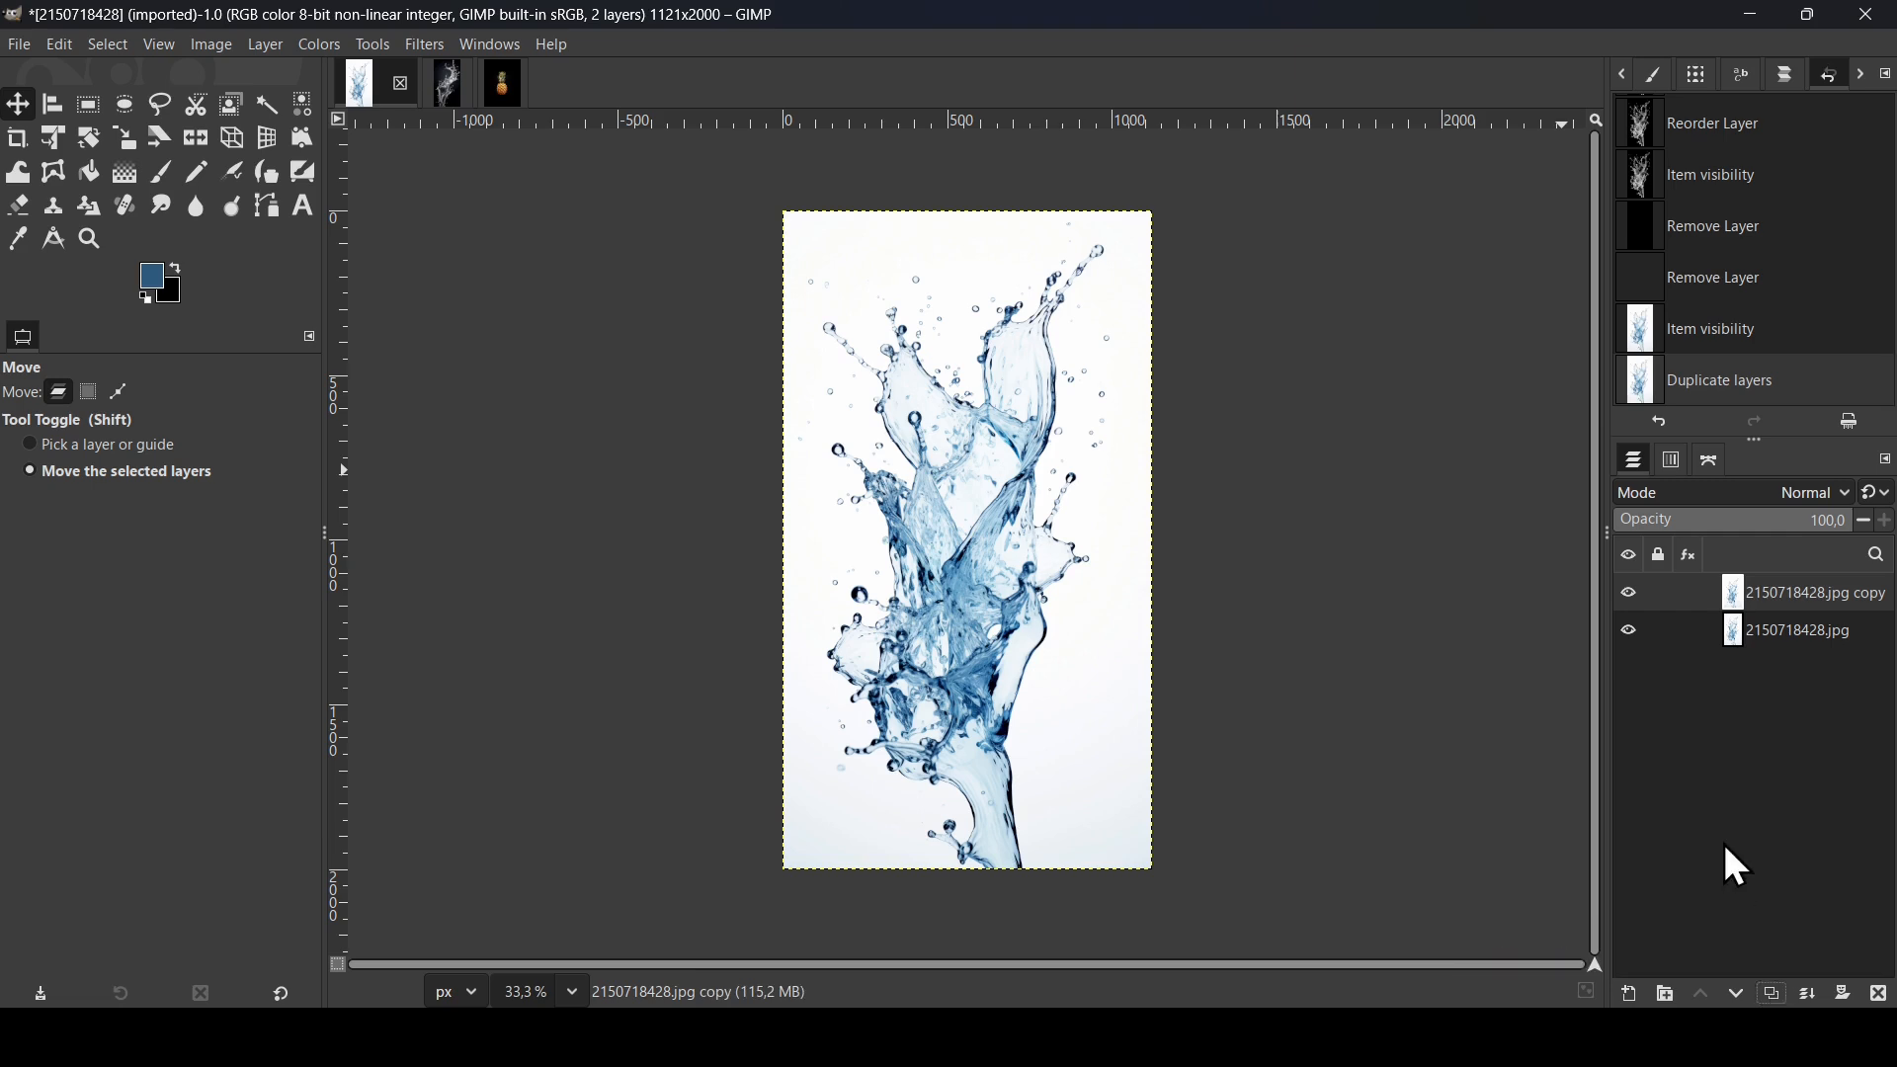
- Add a new transparent layer above the photo copy and fill it with the dark blue foreground color 2e597d
left_click(1631, 993)
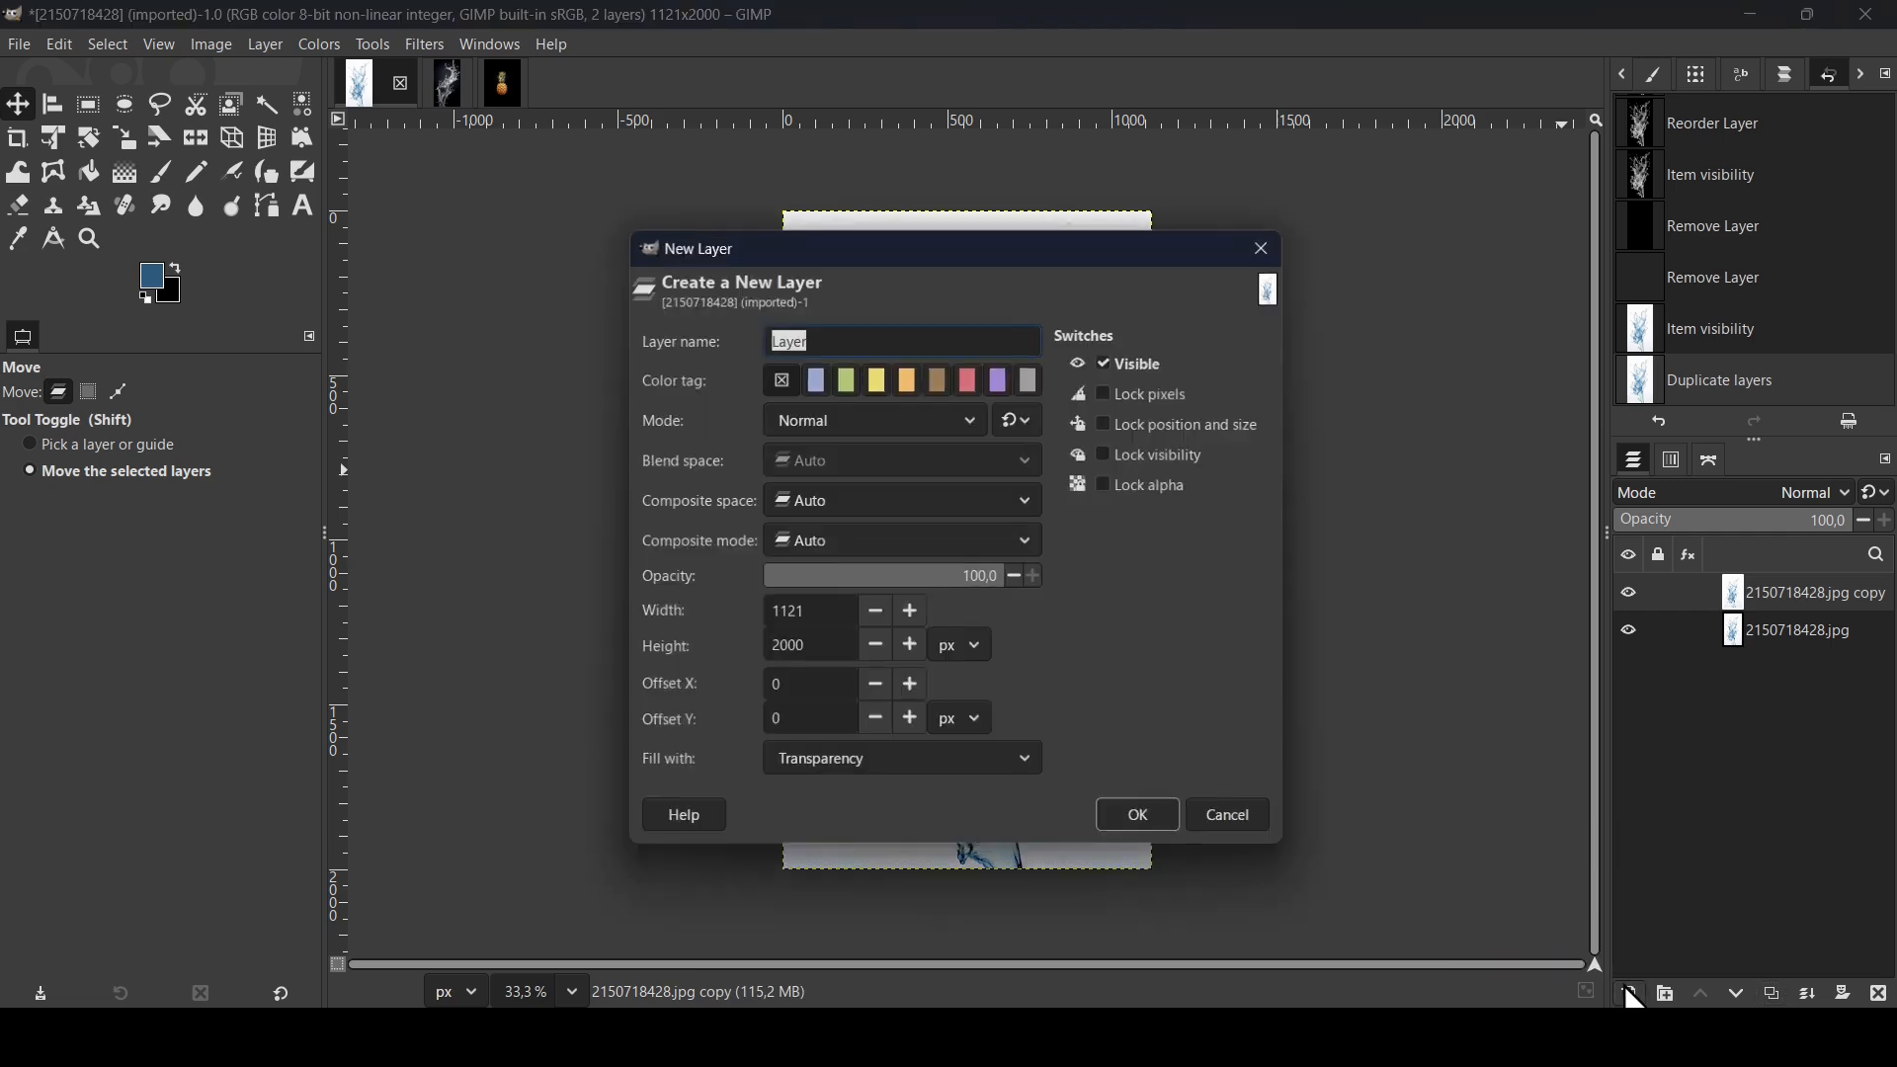
left_click(1171, 821)
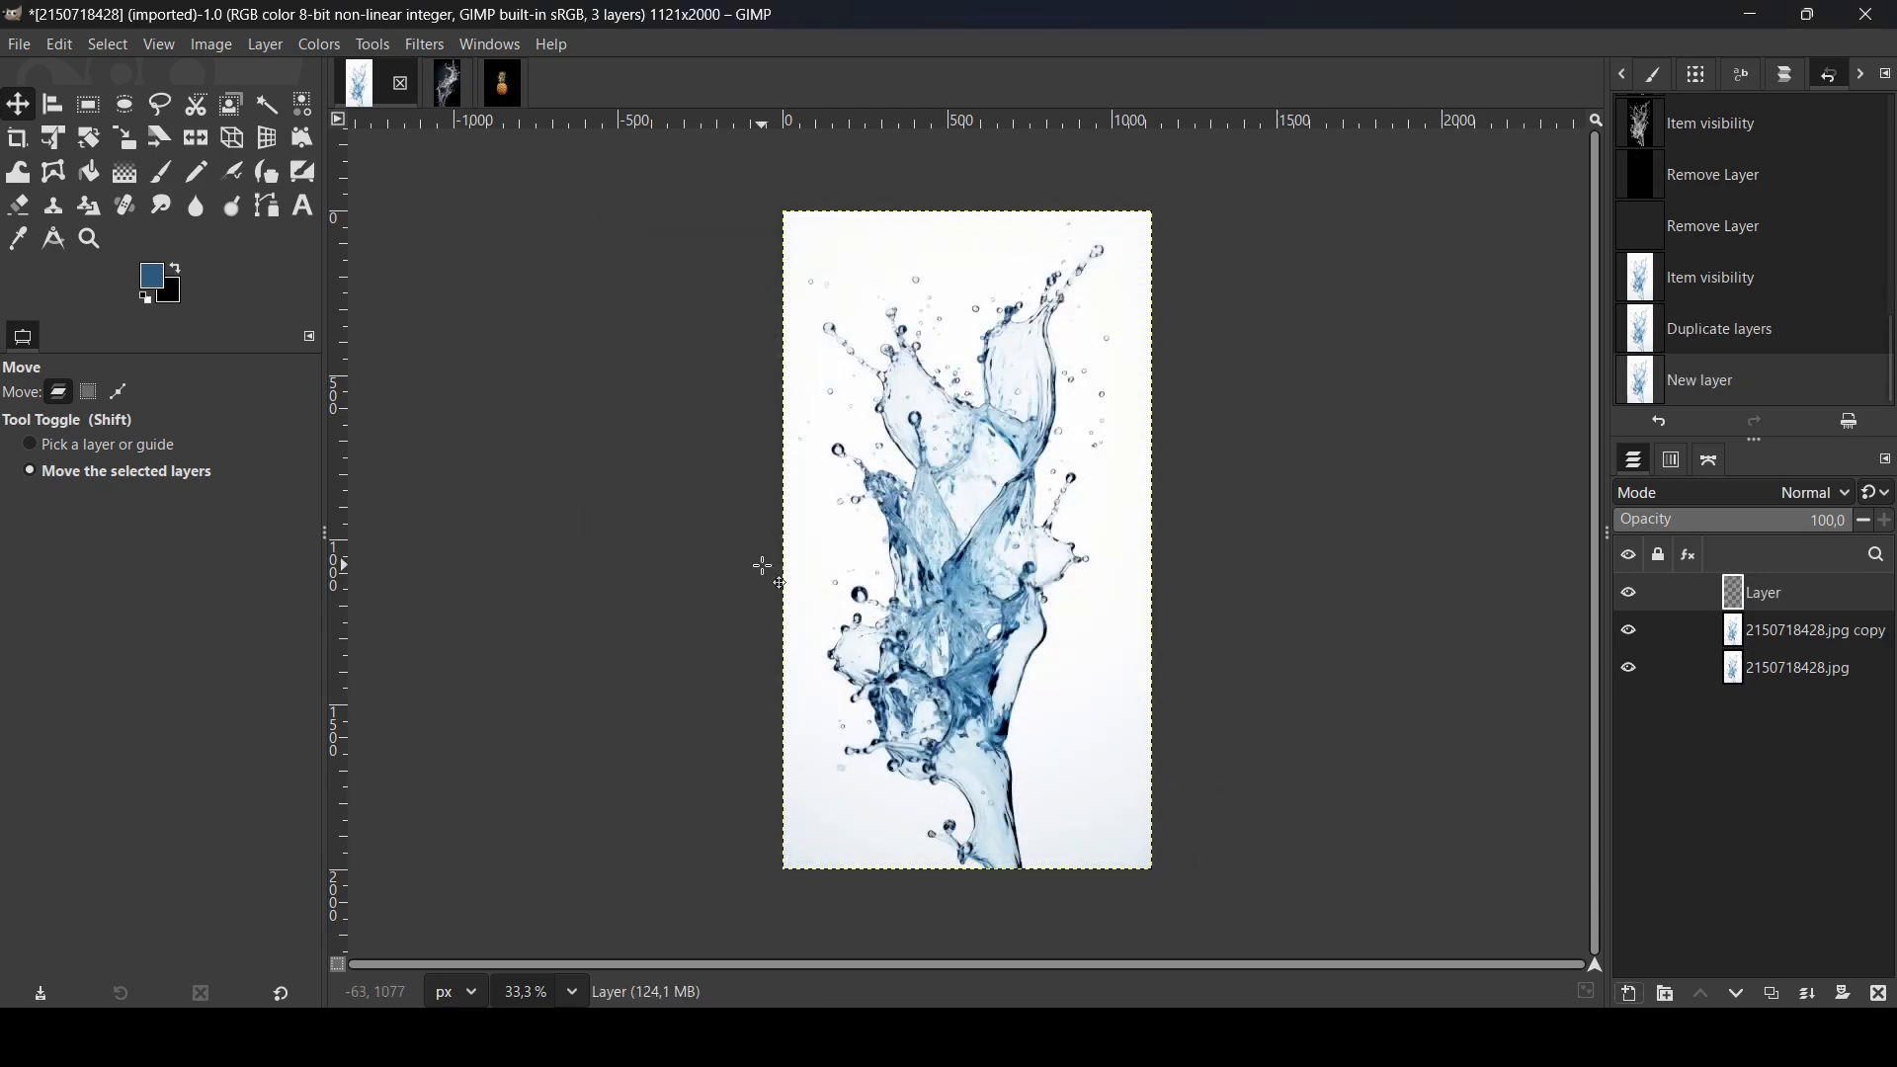
left_click(158, 286)
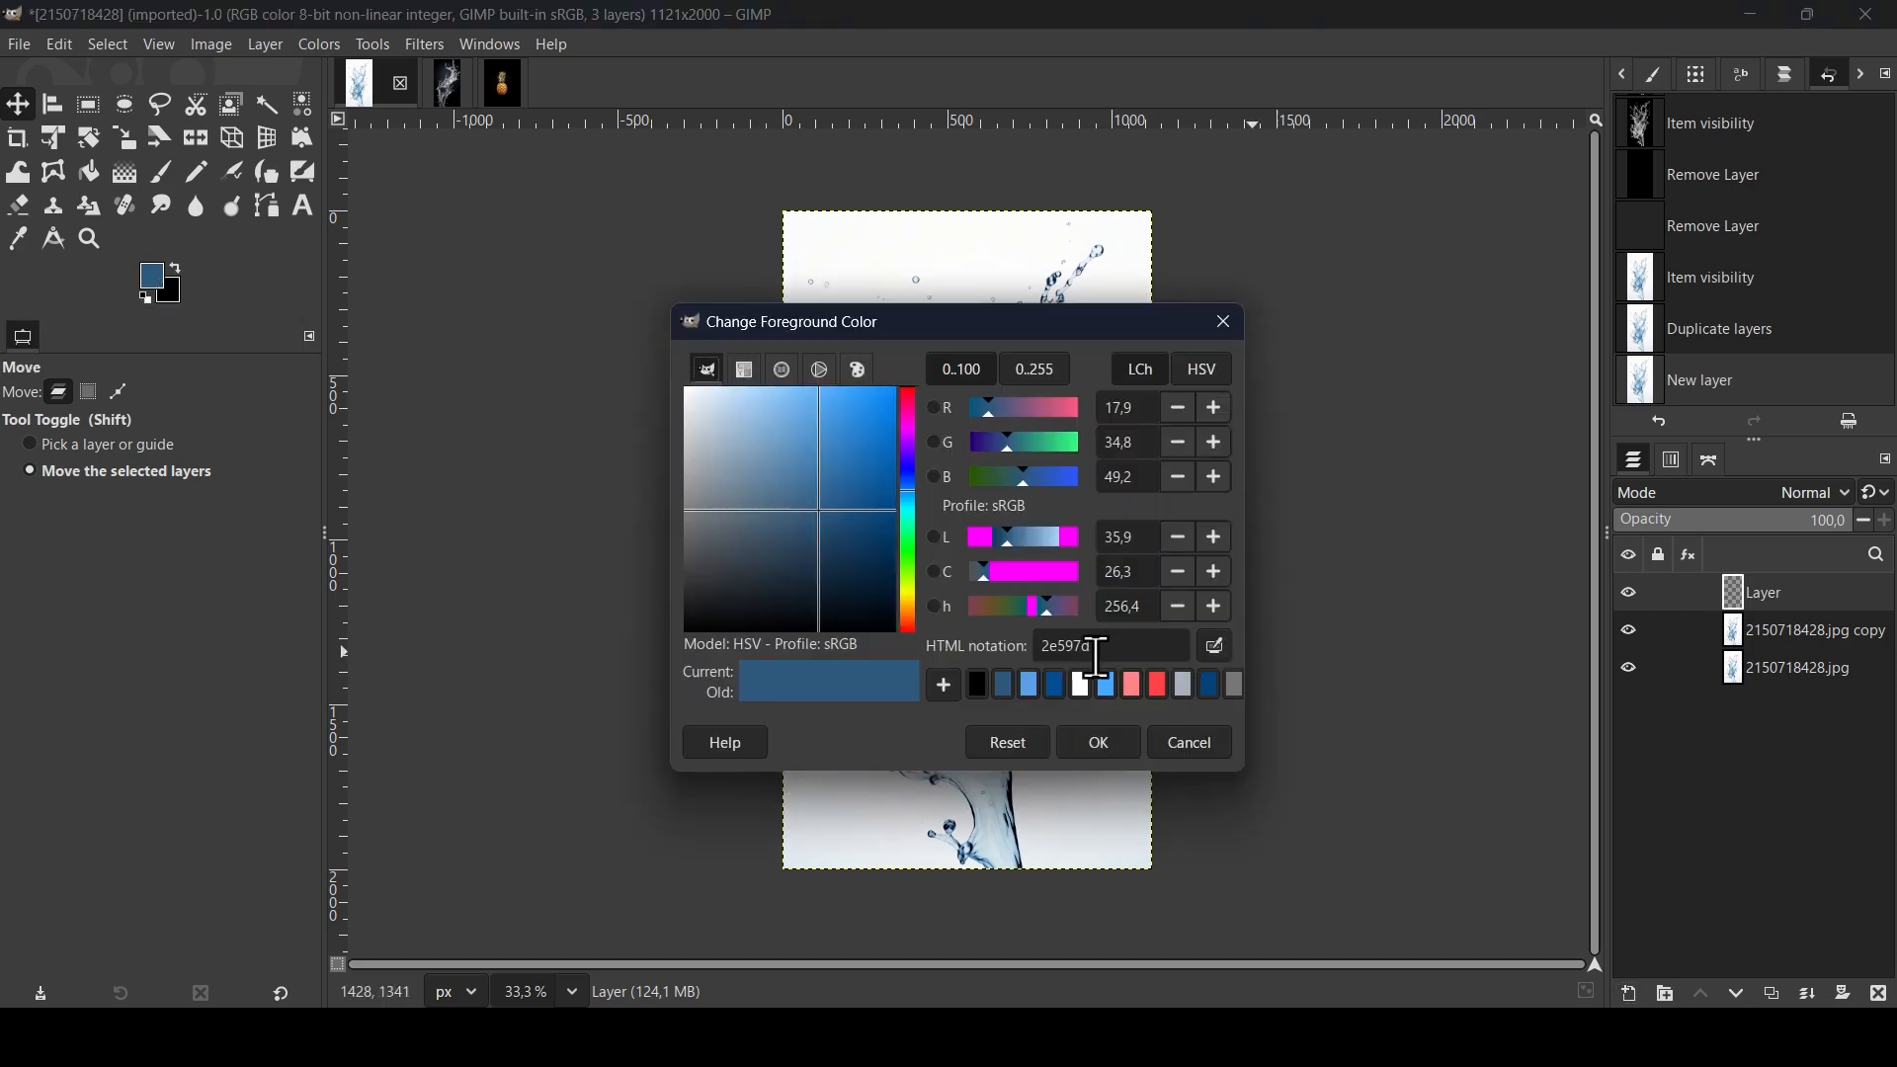
left_click(1106, 751)
left_click_drag(157, 281, 1029, 390)
- Move the blue layer directly beneath the photo copy and compare the image with the copy hidden and shown
left_click_drag(1798, 595, 1798, 641)
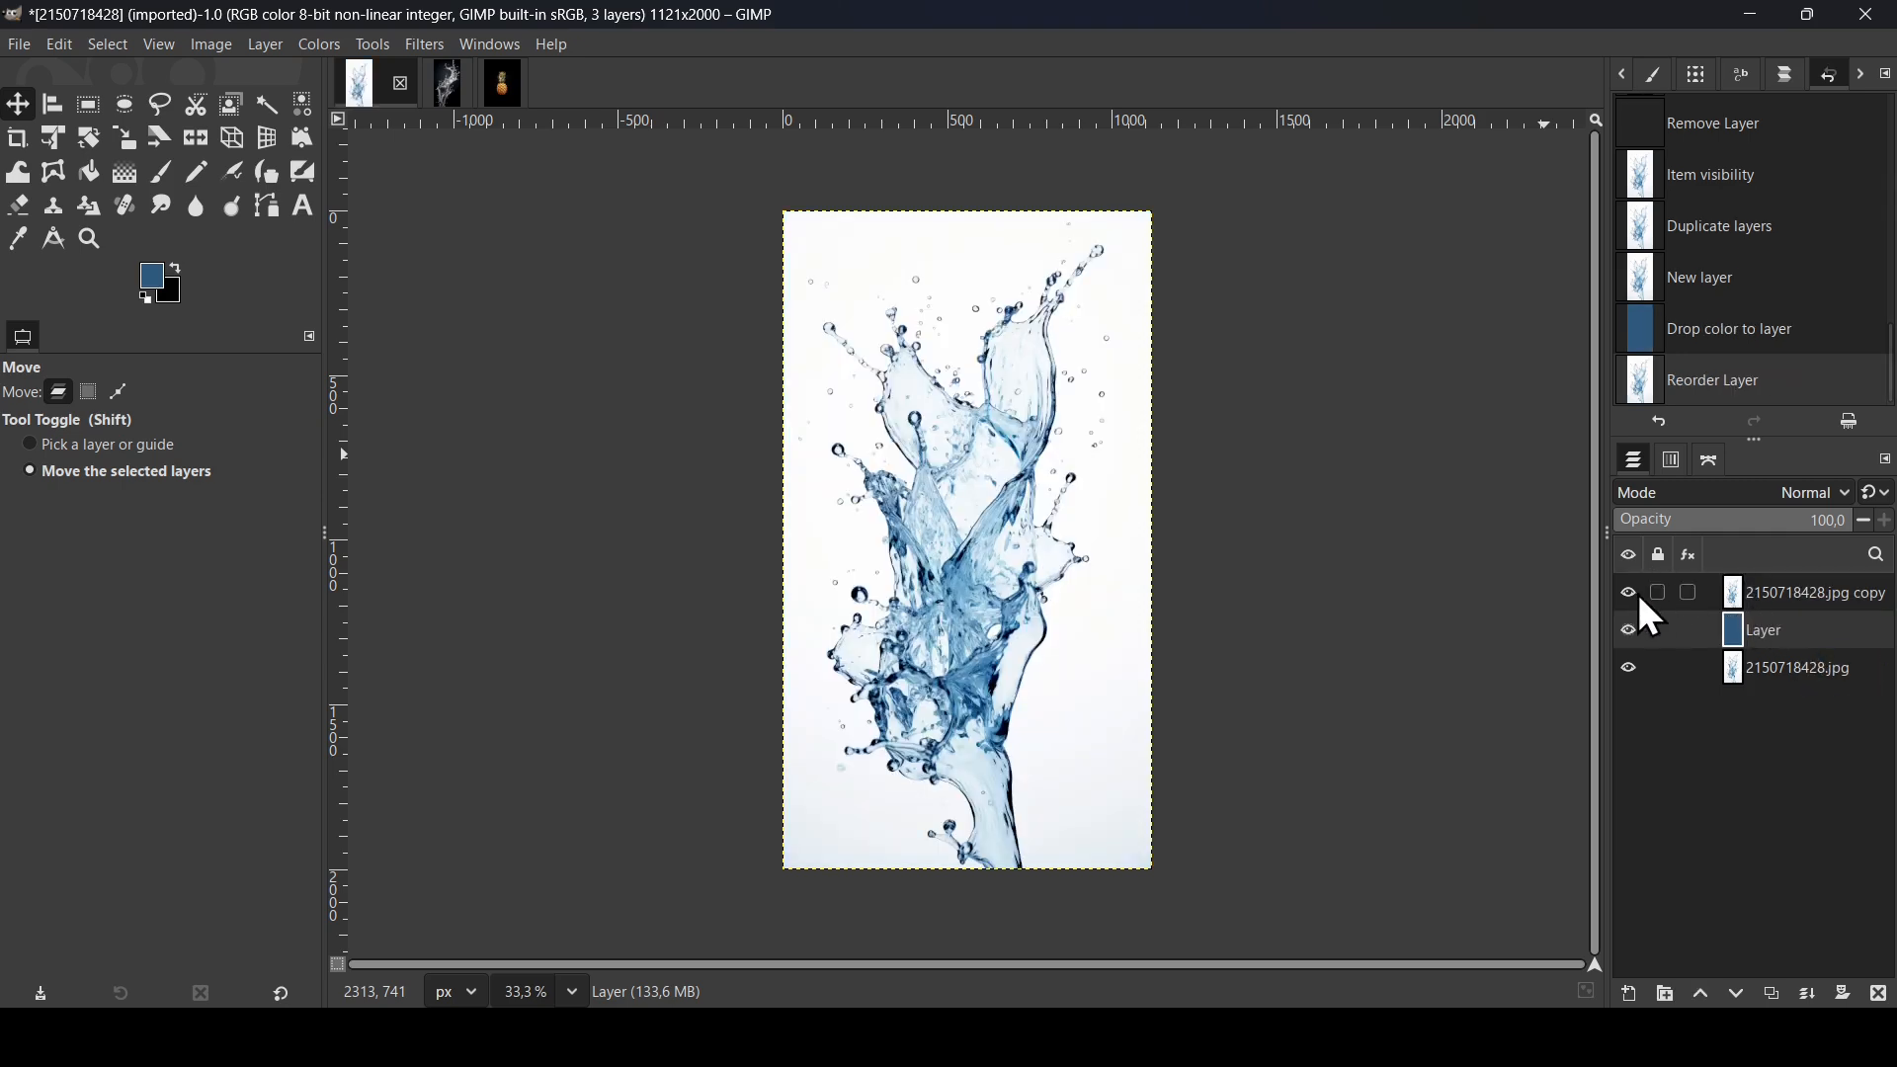
left_click(1633, 594)
left_click(1633, 594)
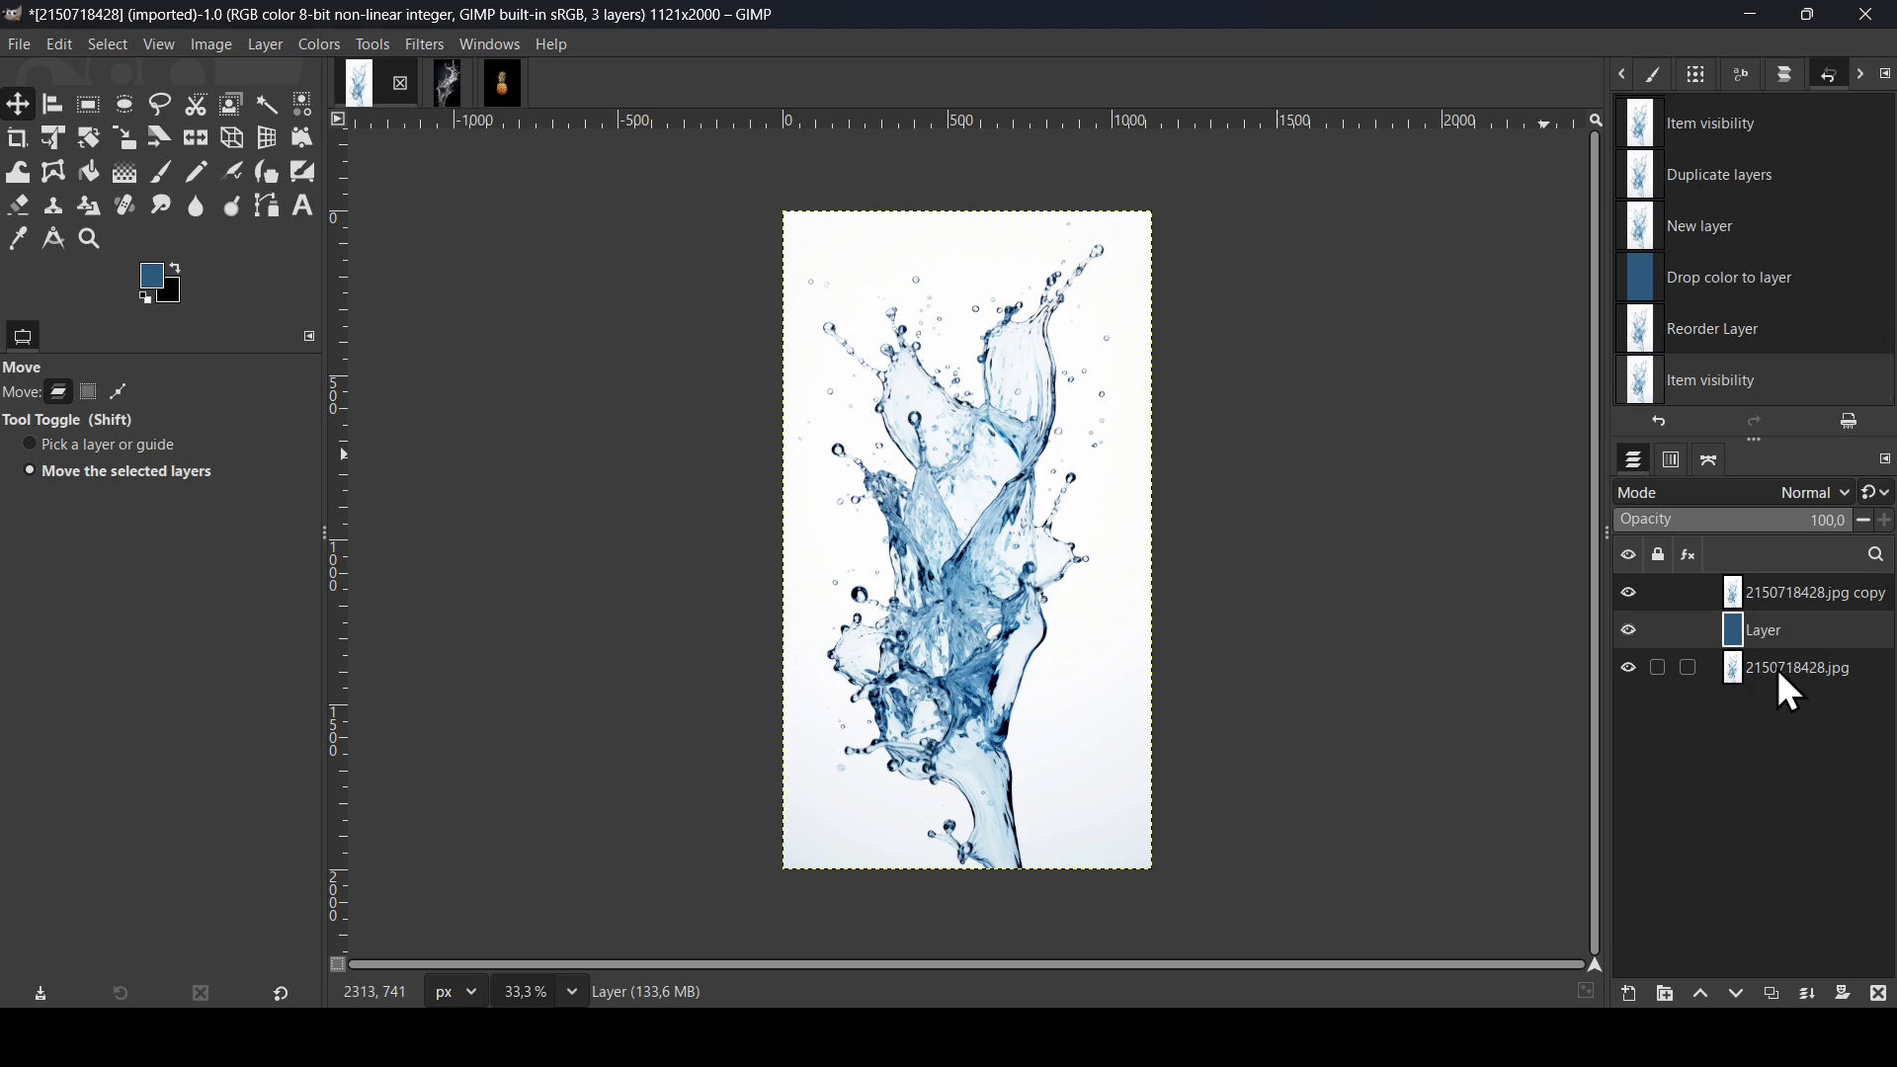
- Desaturate the 2150718428.jpg copy layer with Hue-Saturation, setting Saturation to -100
left_click(1751, 598)
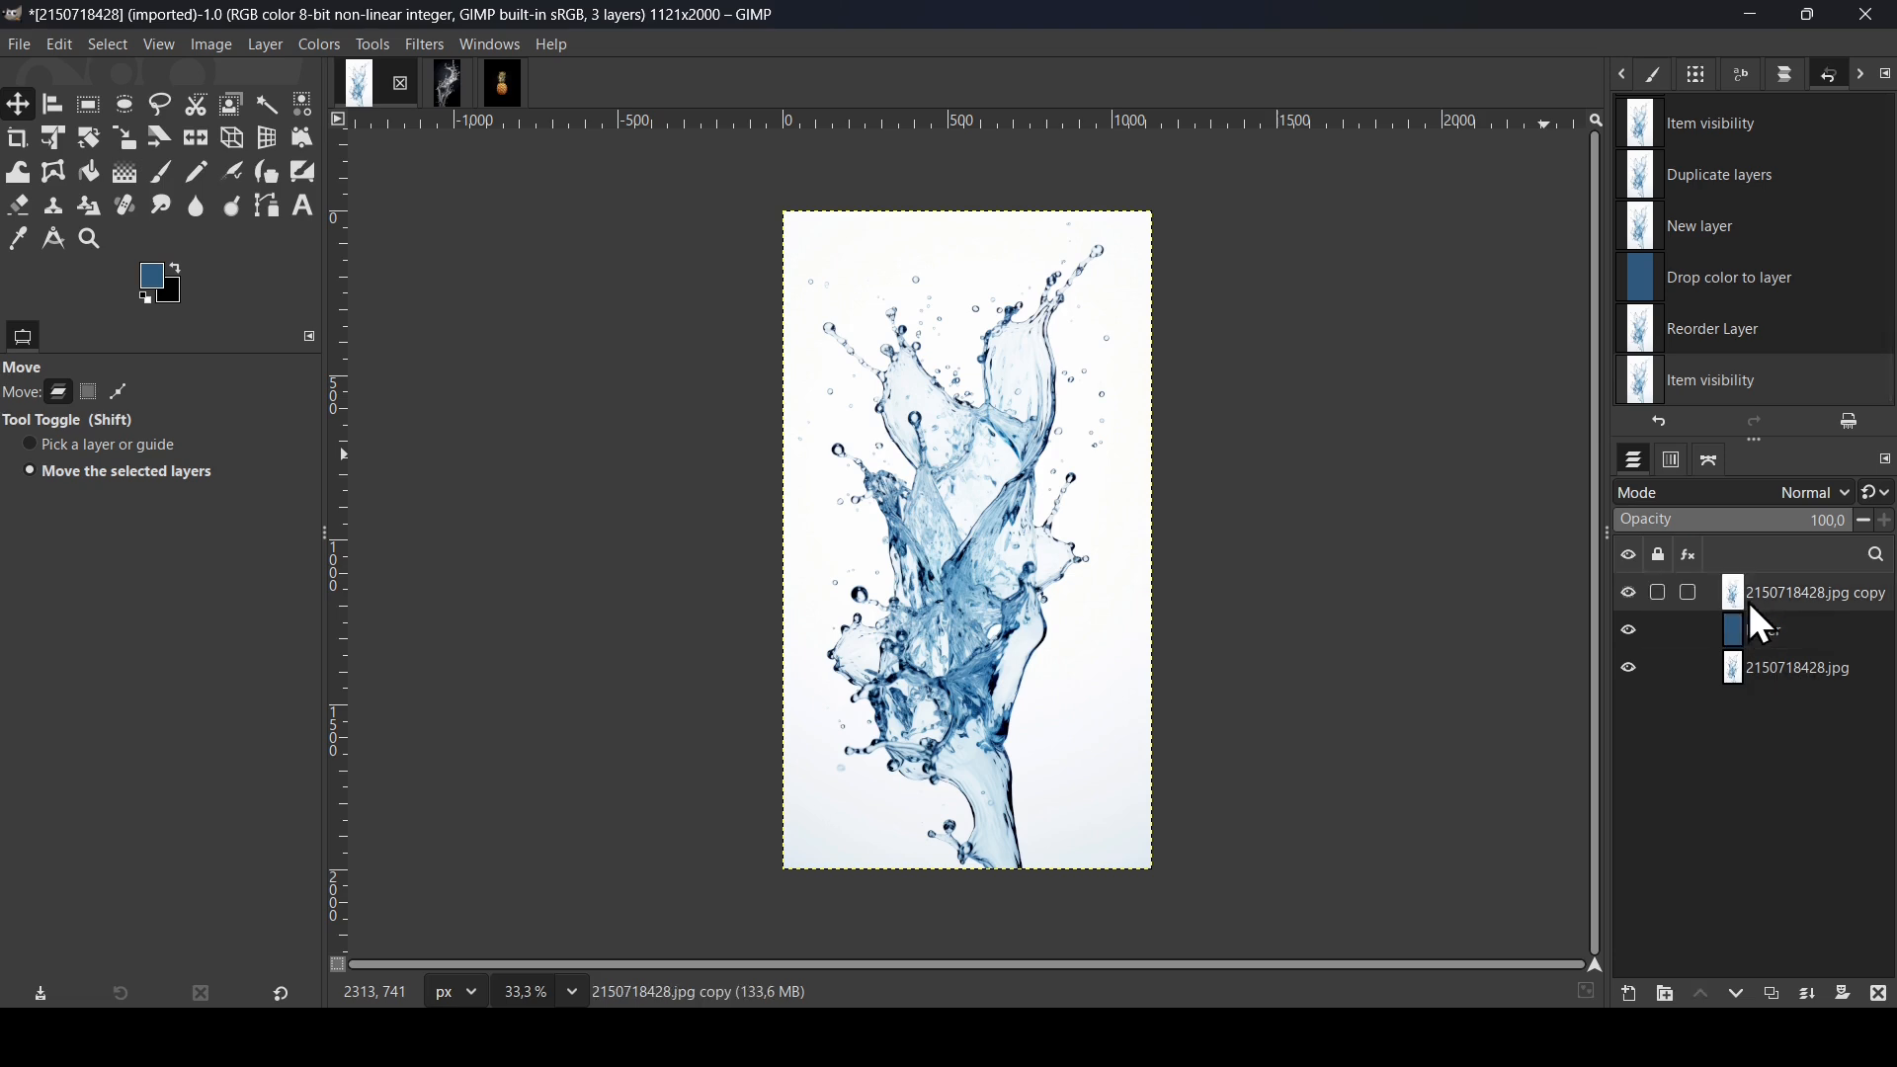
left_click(1631, 594)
left_click(1630, 594)
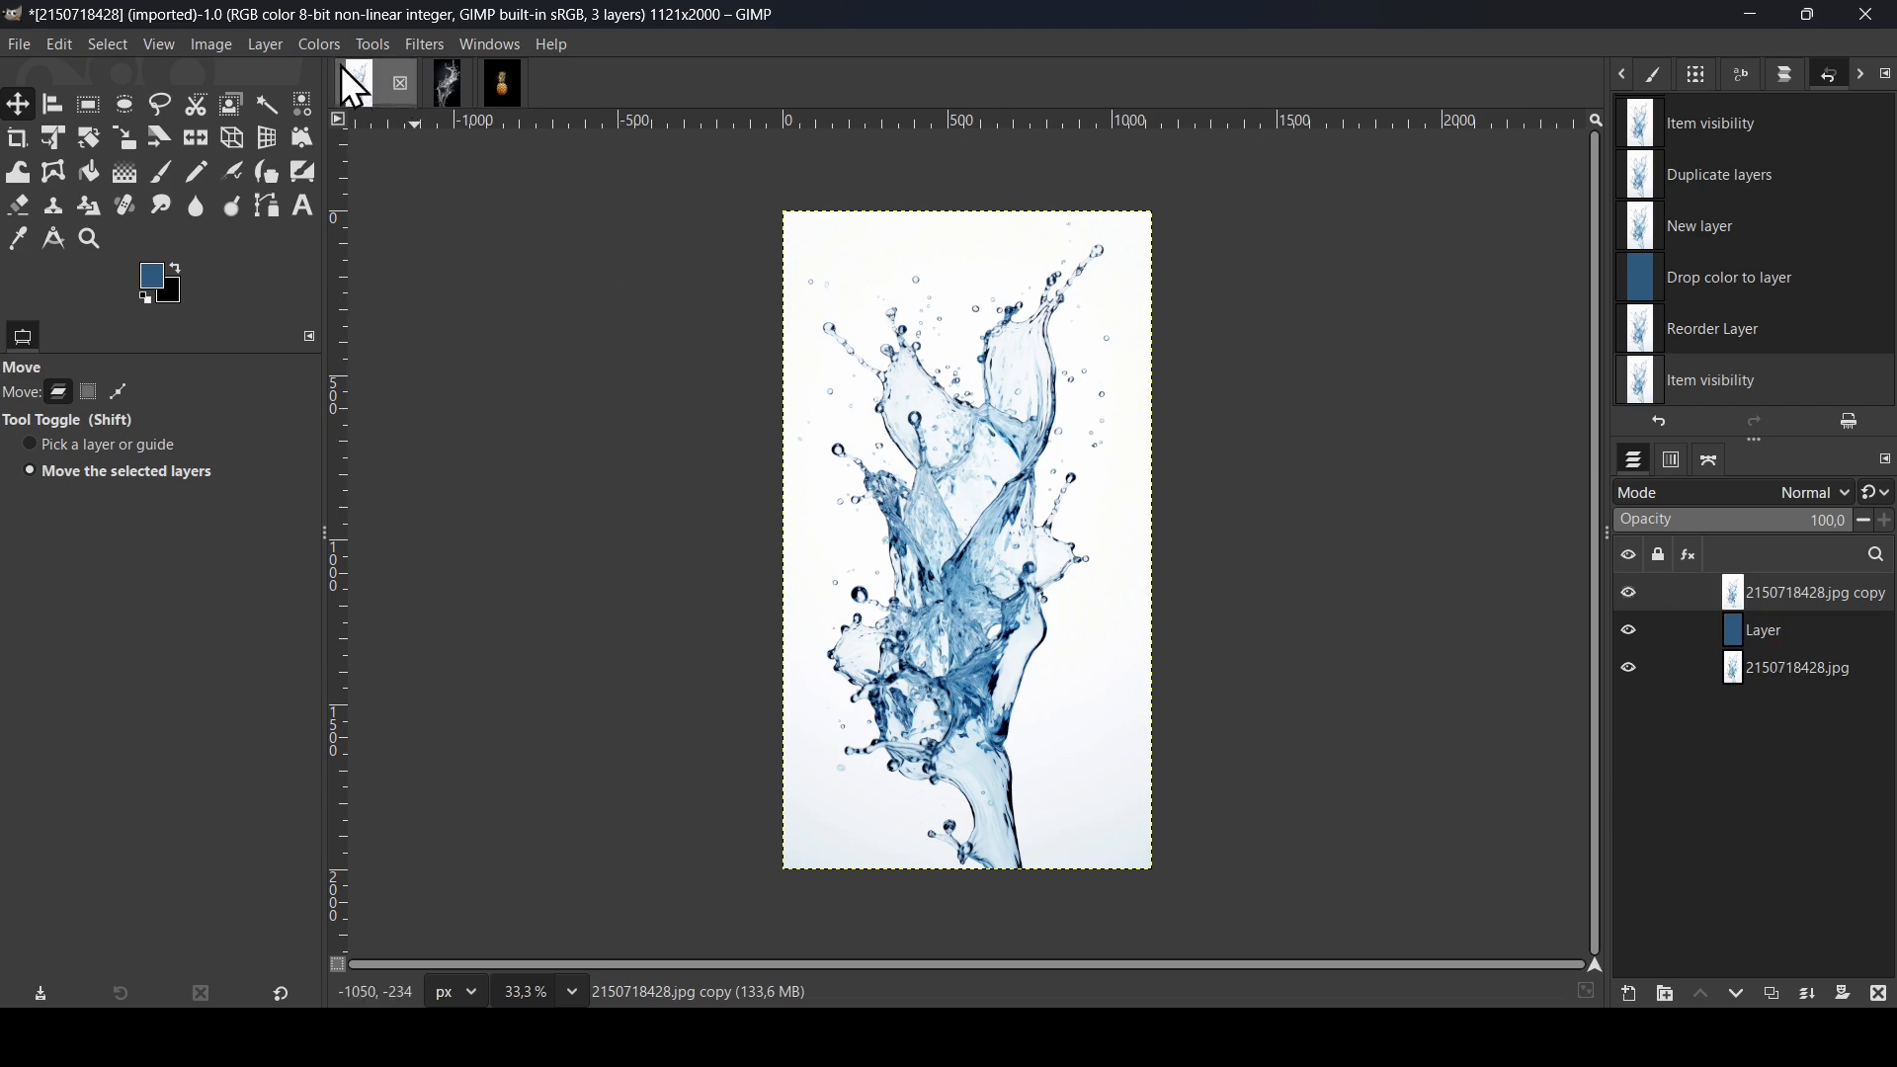
left_click(322, 45)
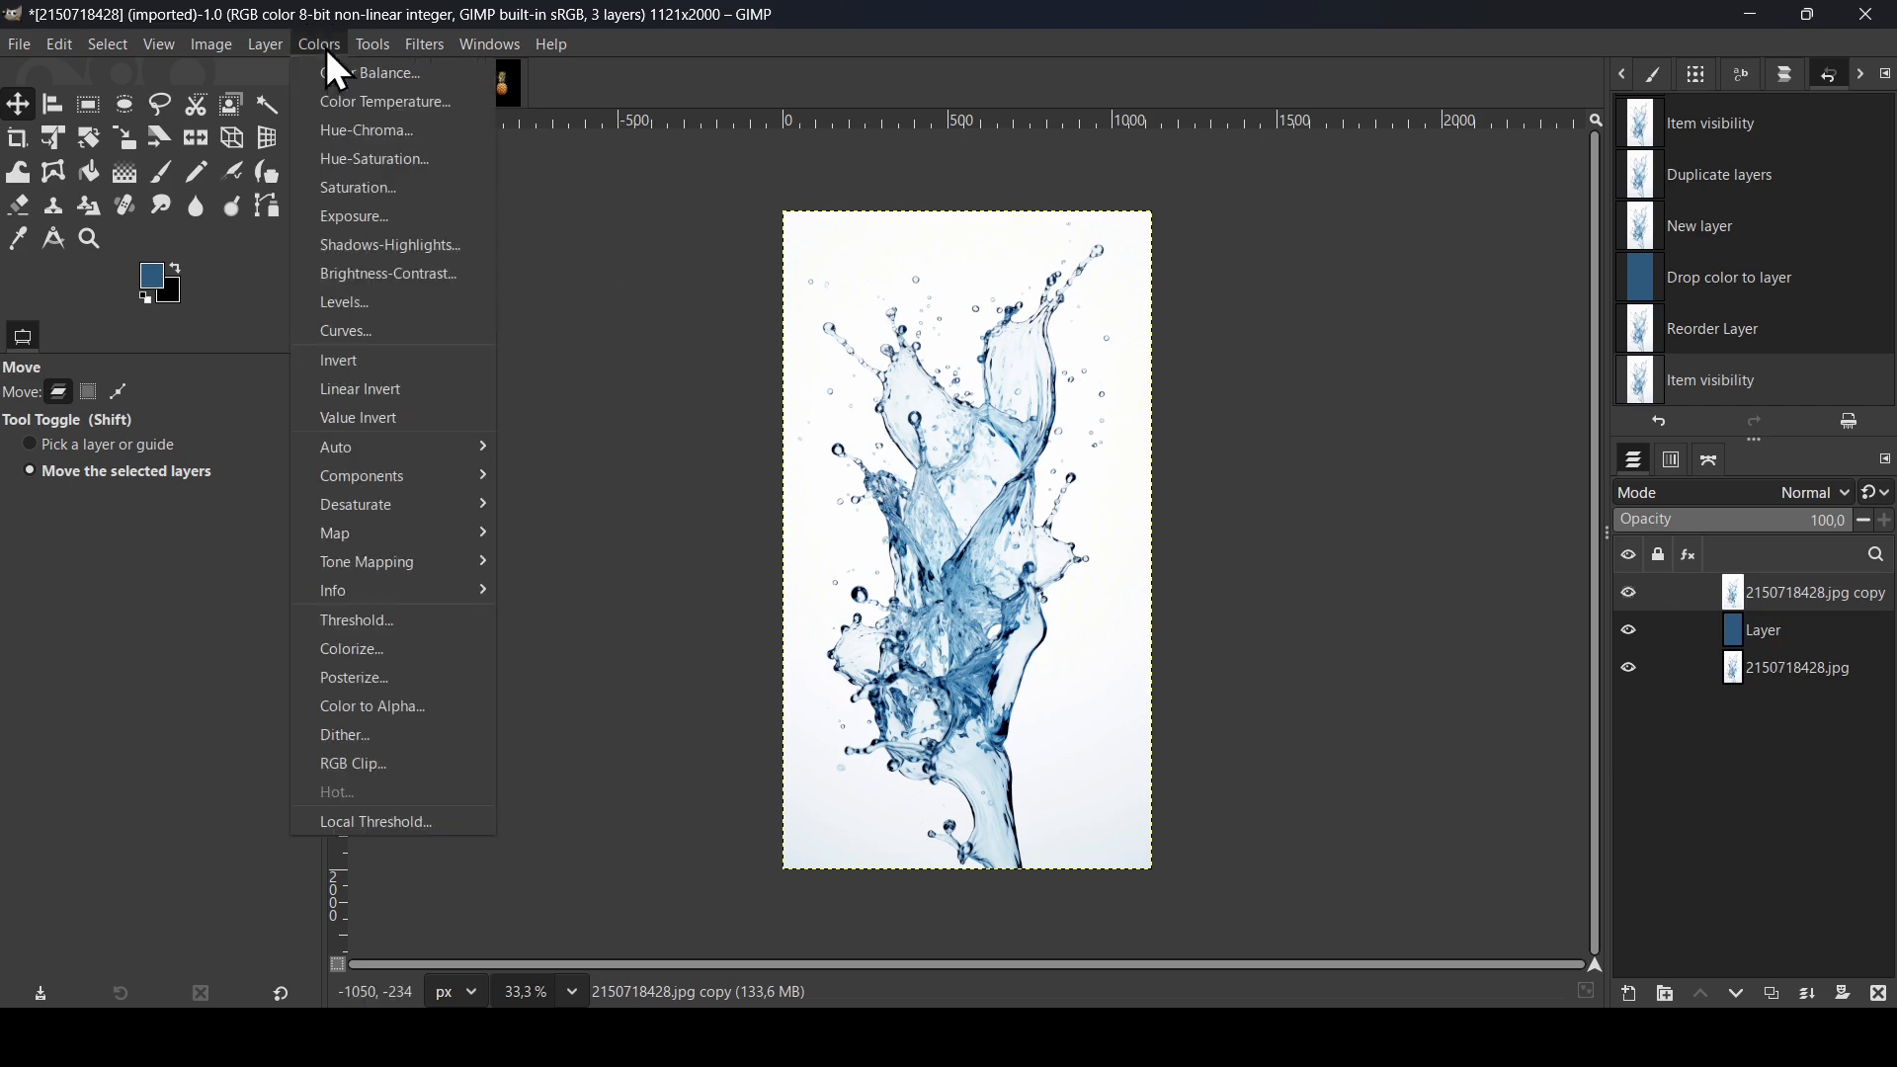
left_click(367, 161)
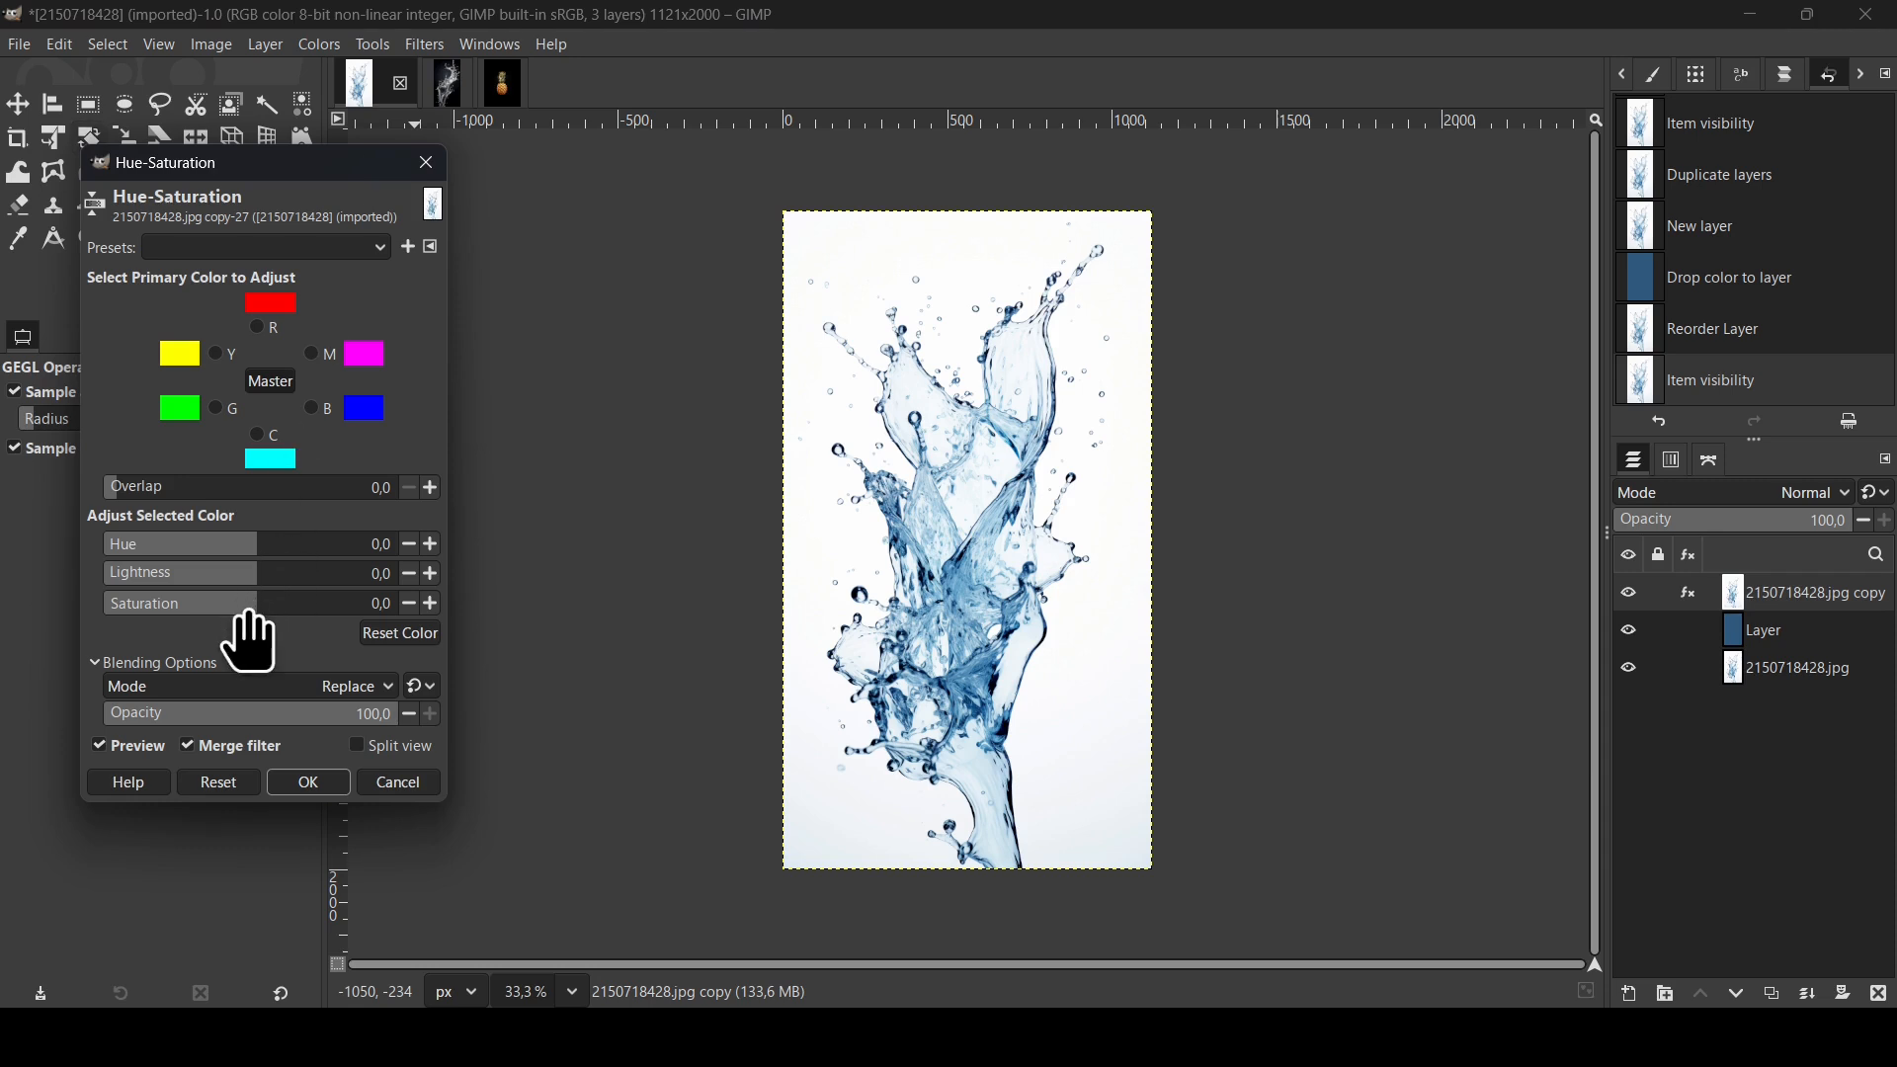
left_click_drag(247, 616, 67, 617)
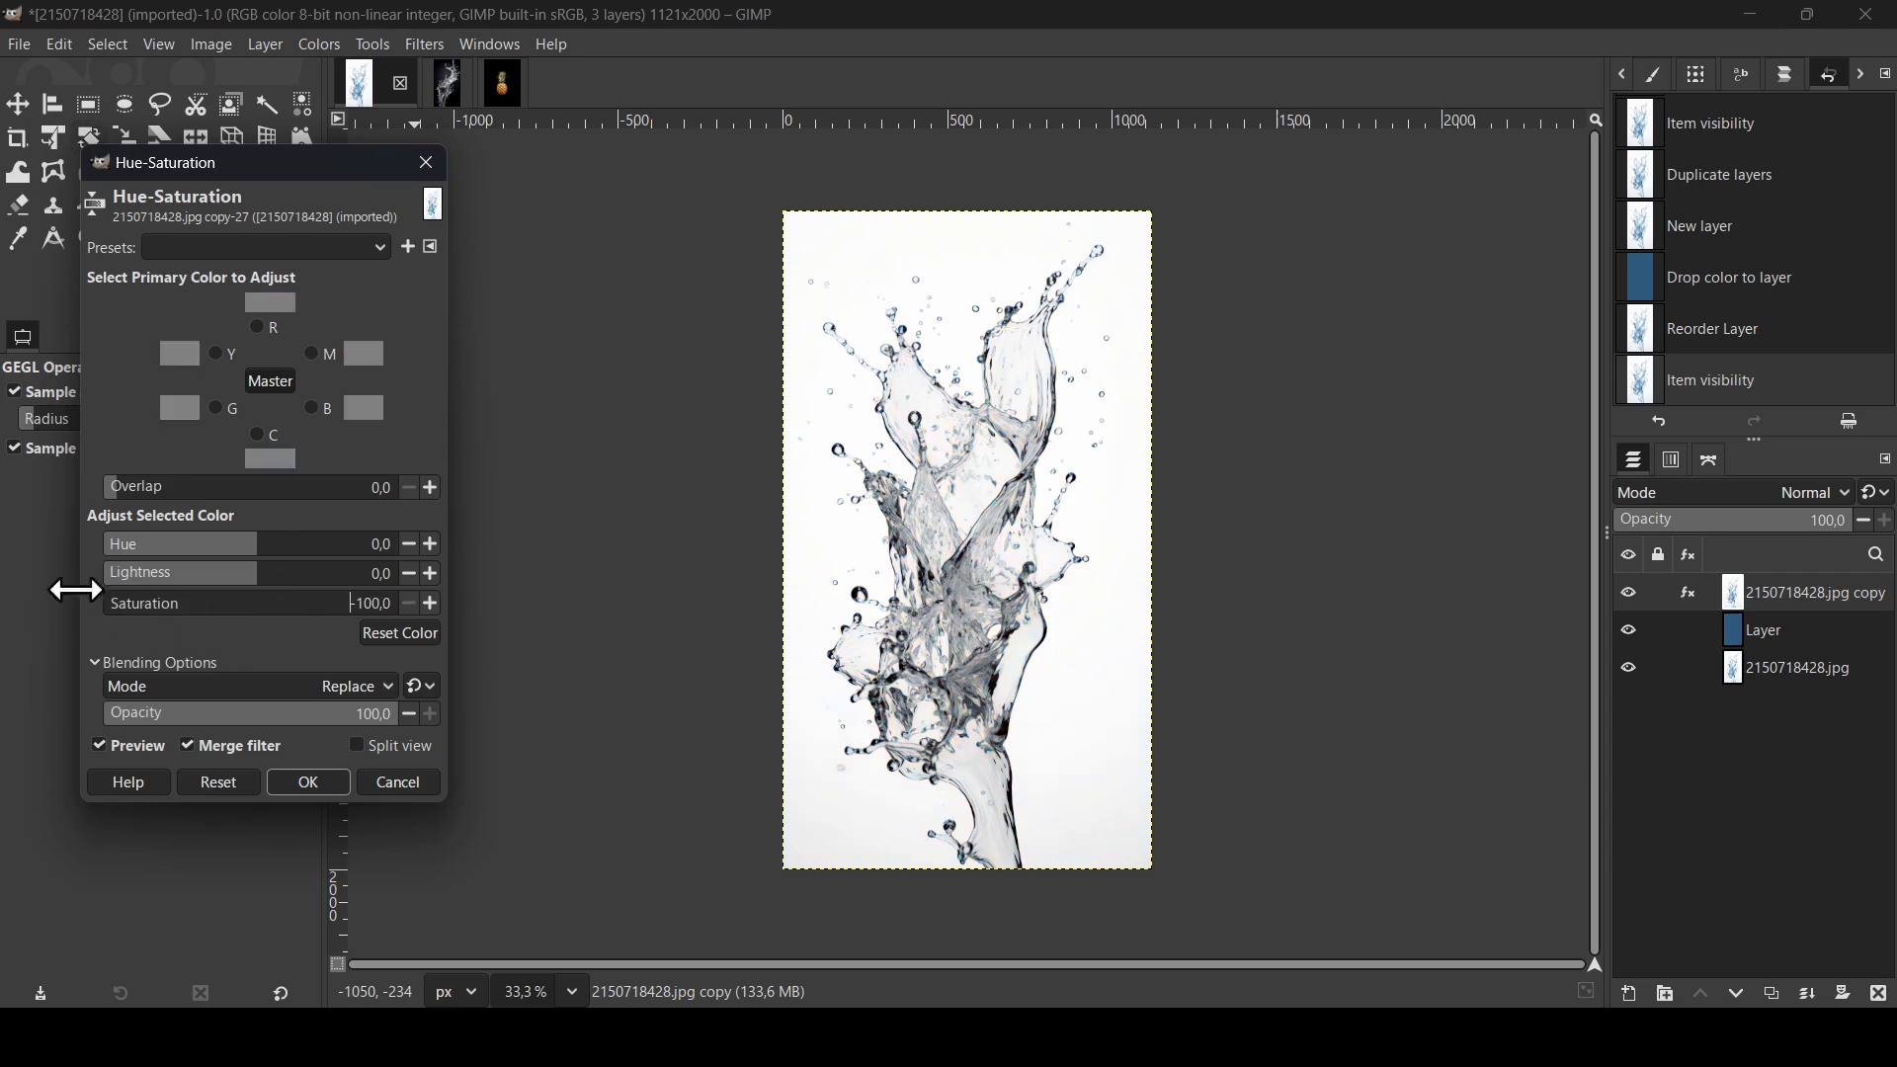
left_click(290, 788)
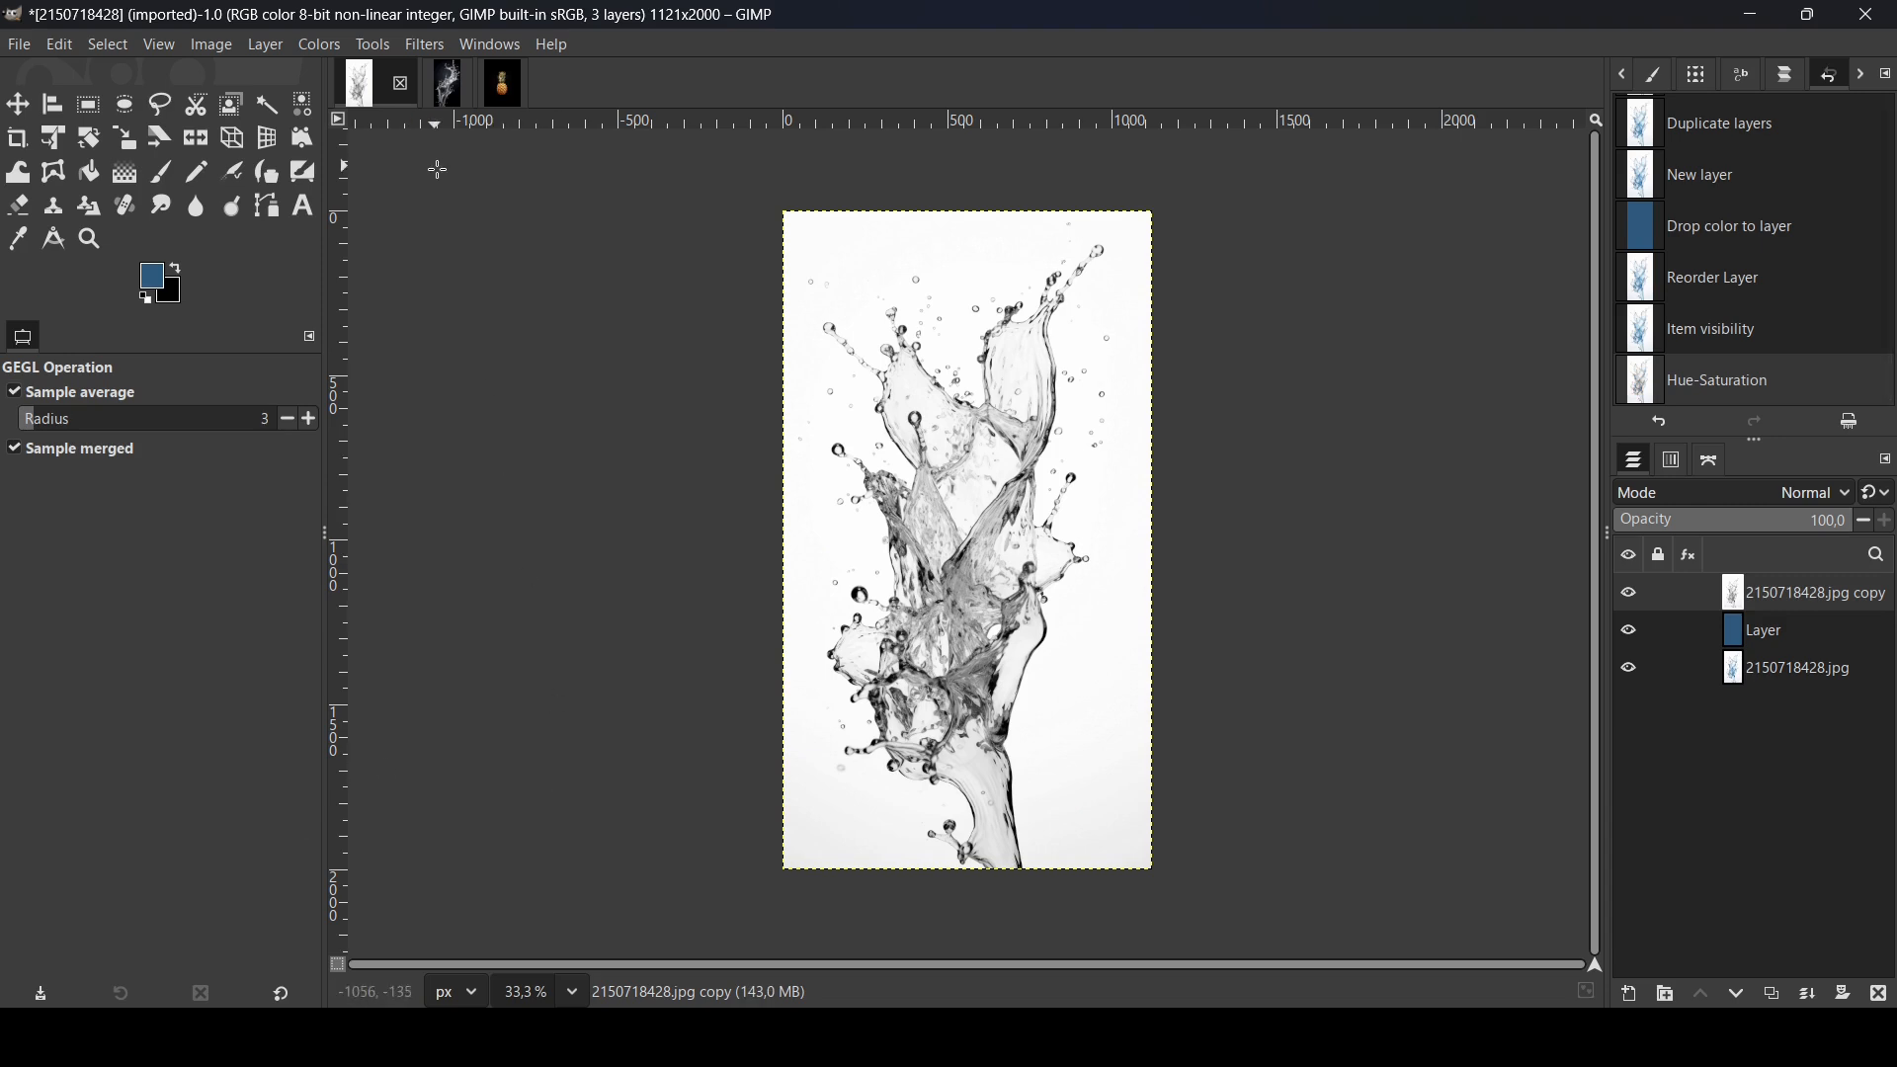
- Set the photo copy's contrast to 3 with Brightness-Contrast, compare the preview, and invert the layer's colors
left_click(319, 45)
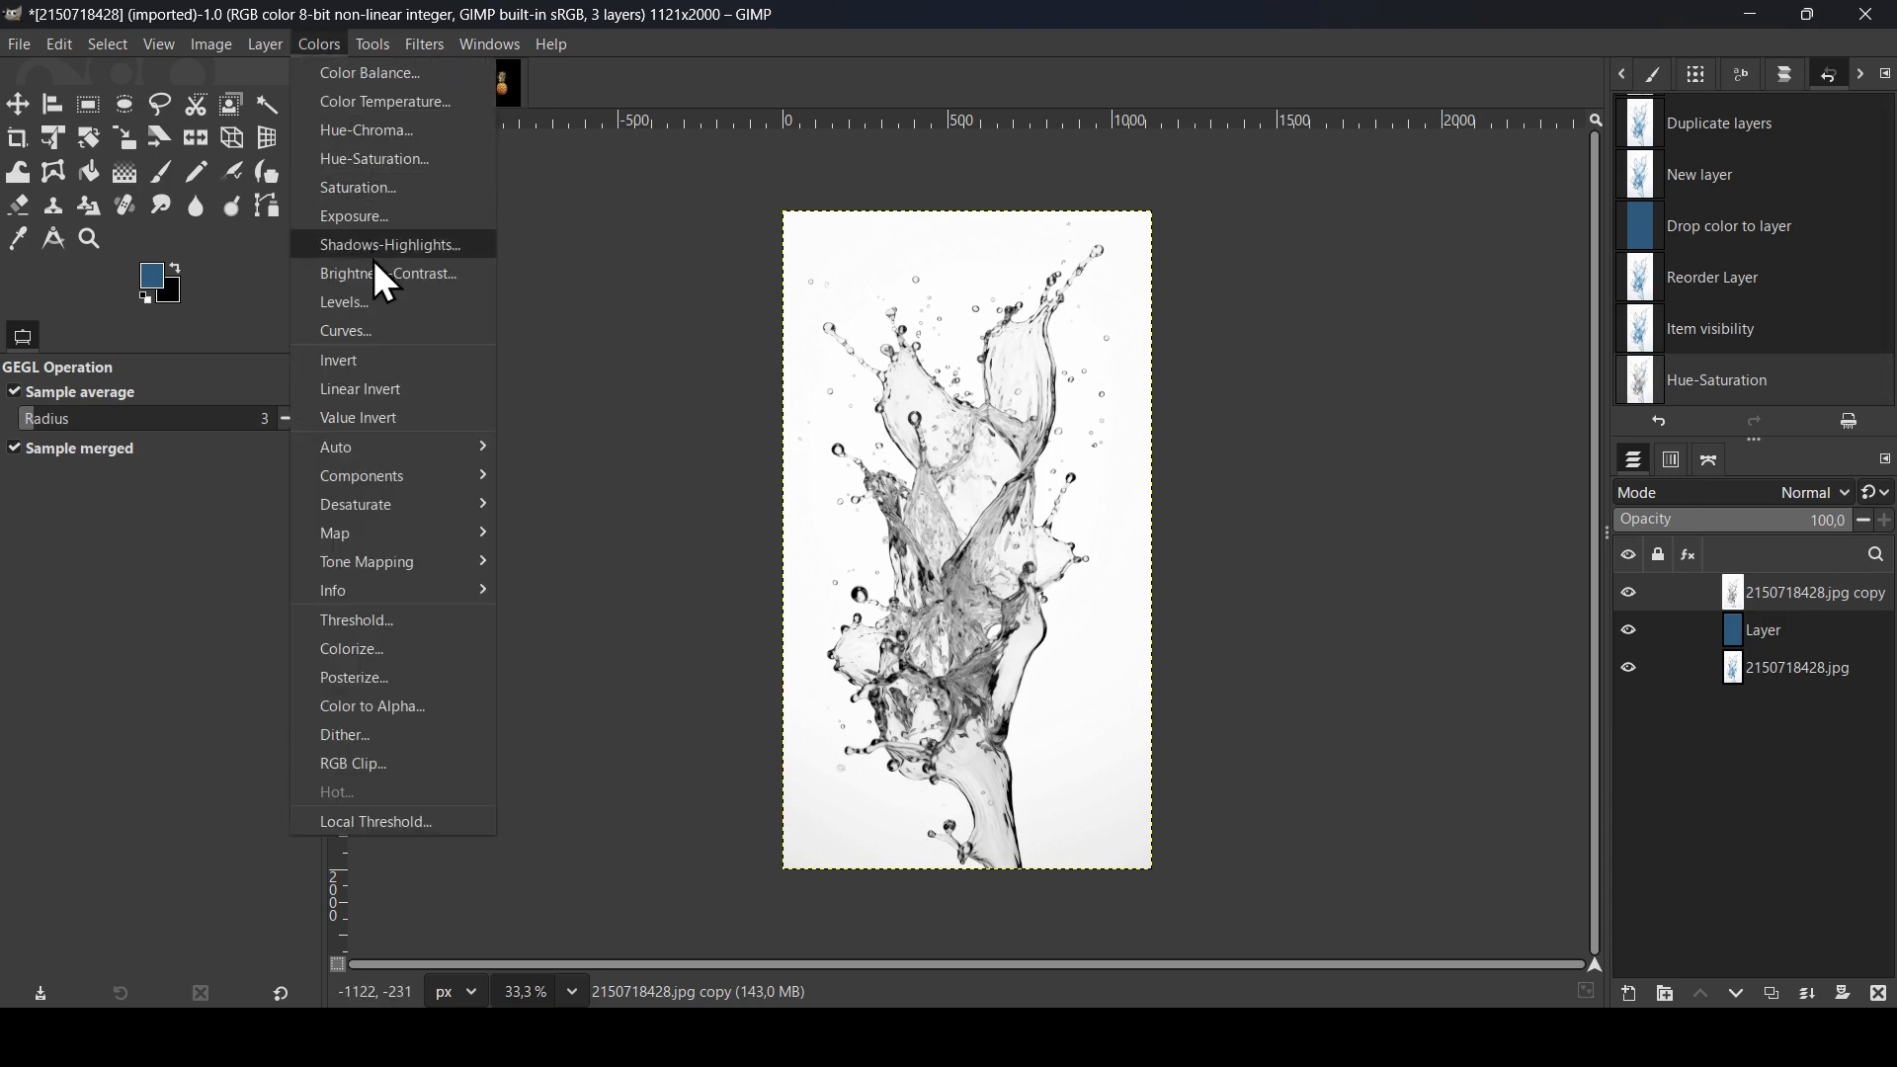
left_click(413, 274)
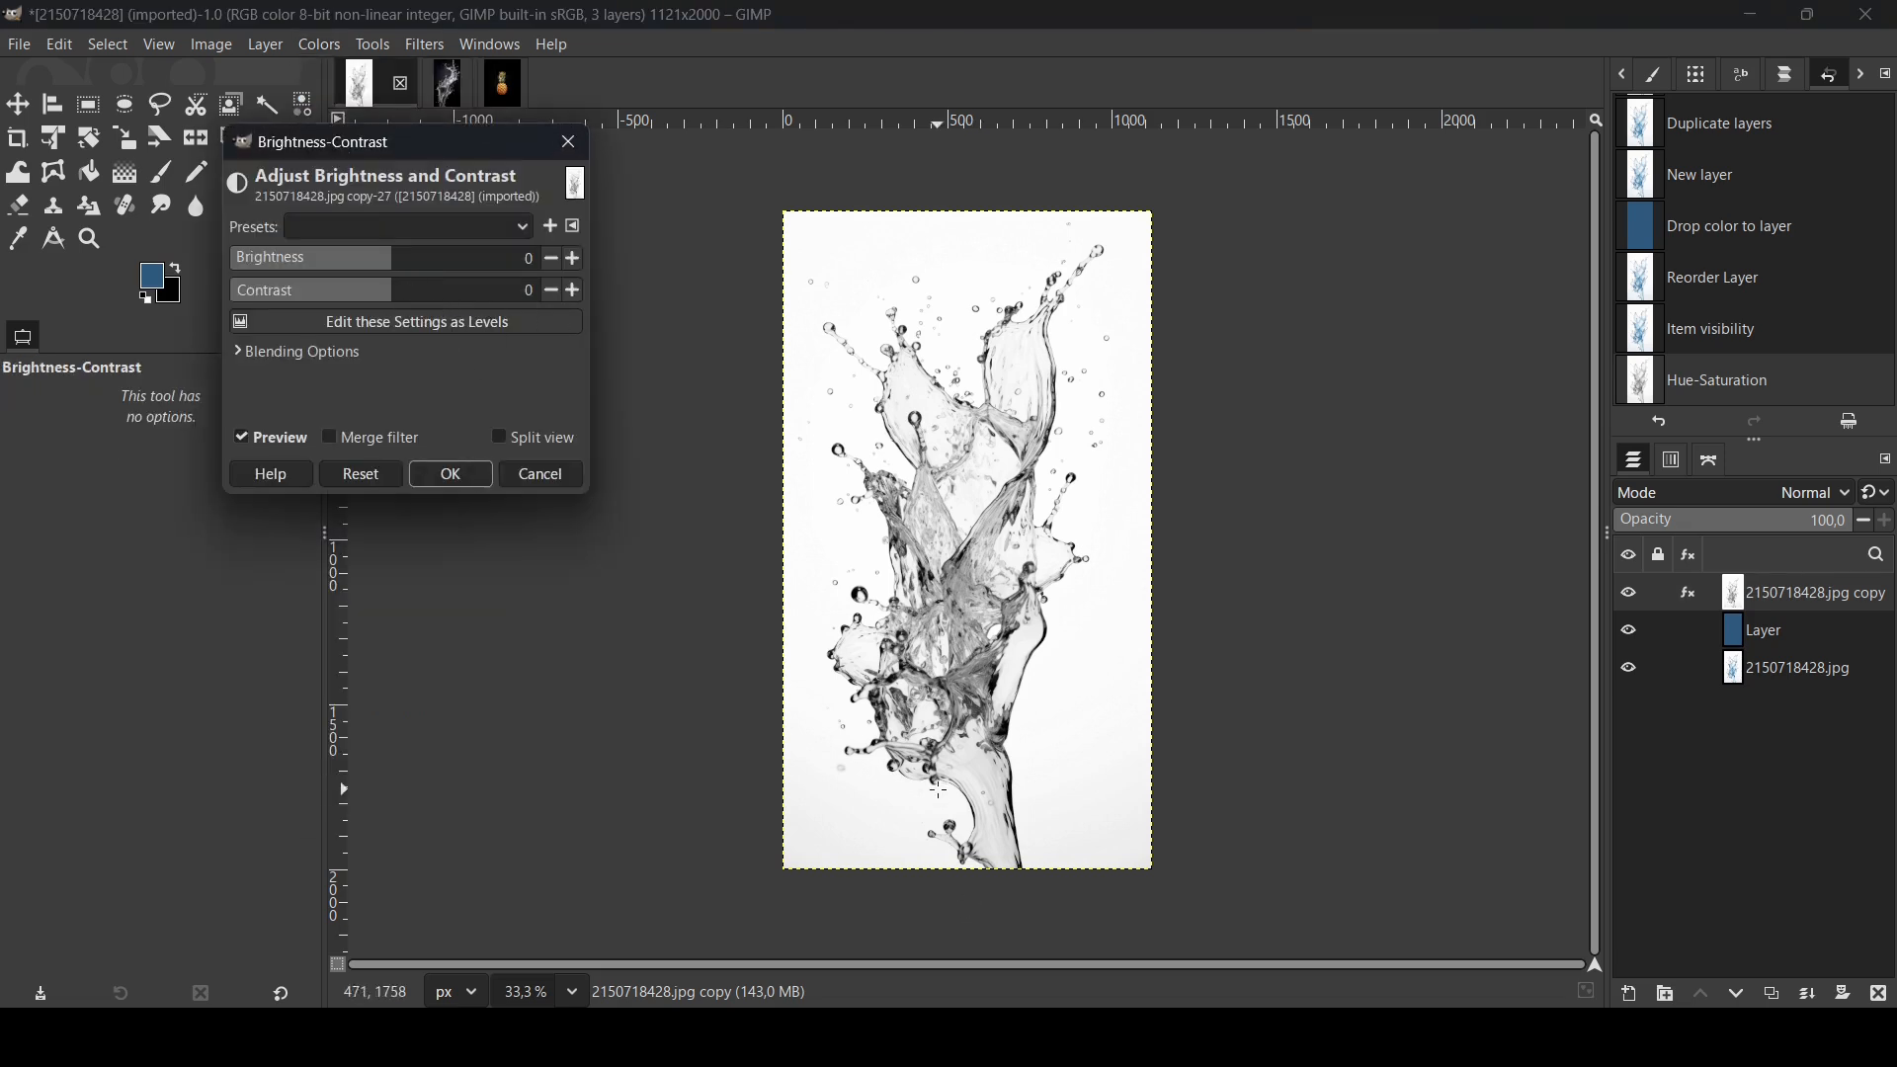
left_click_drag(417, 297, 395, 296)
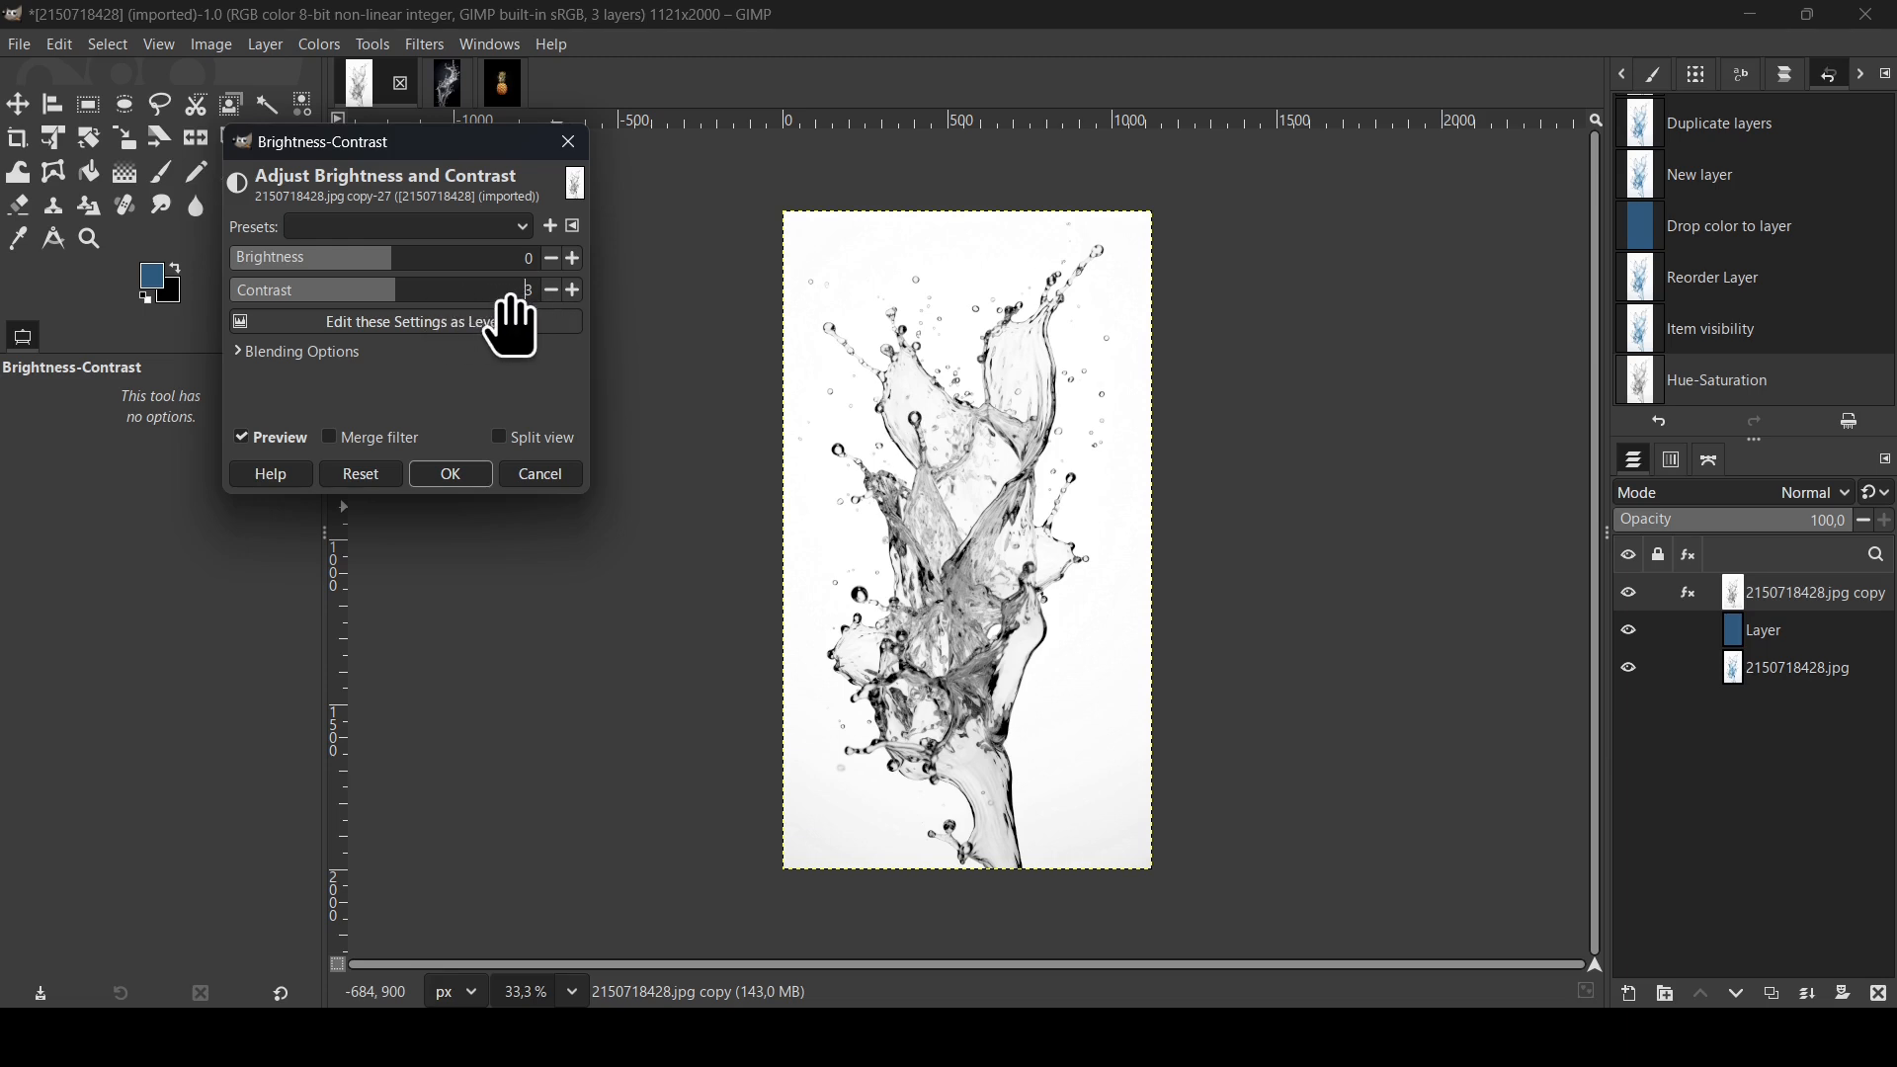
left_click(289, 441)
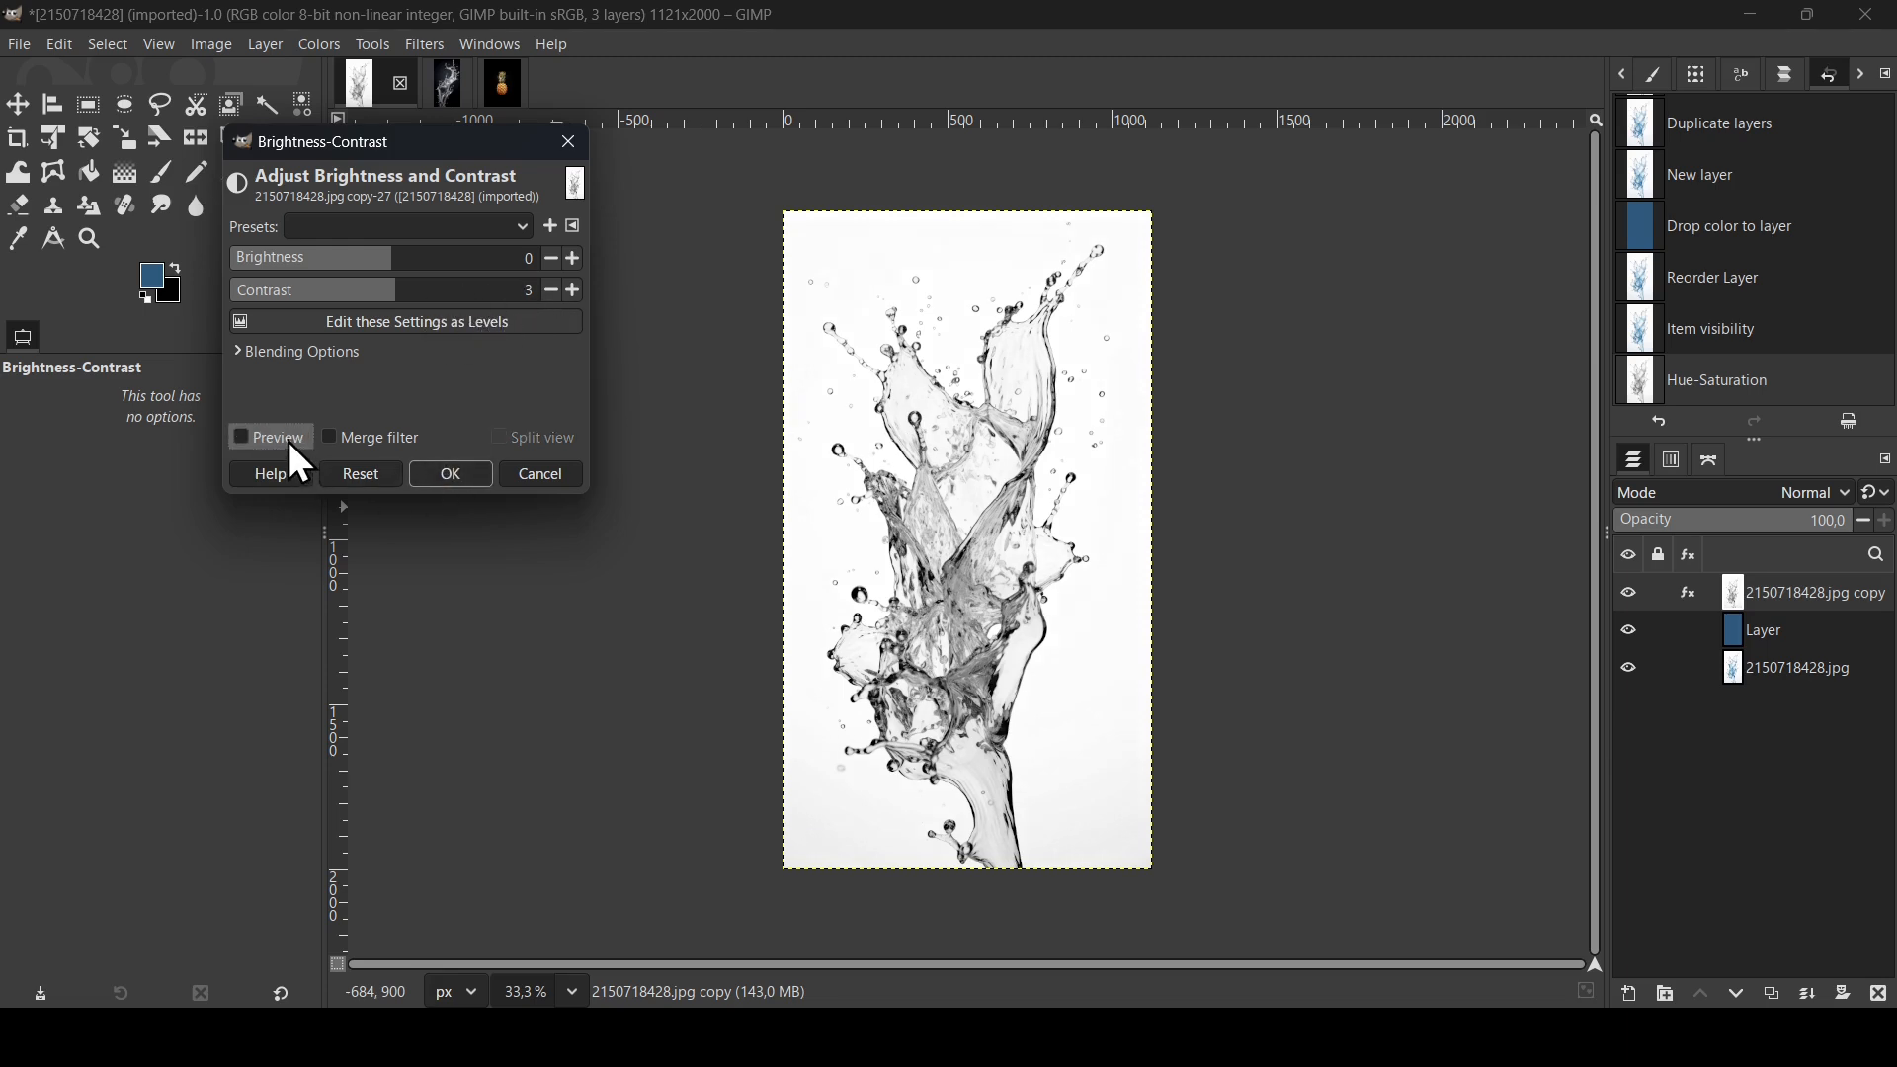
left_click(288, 440)
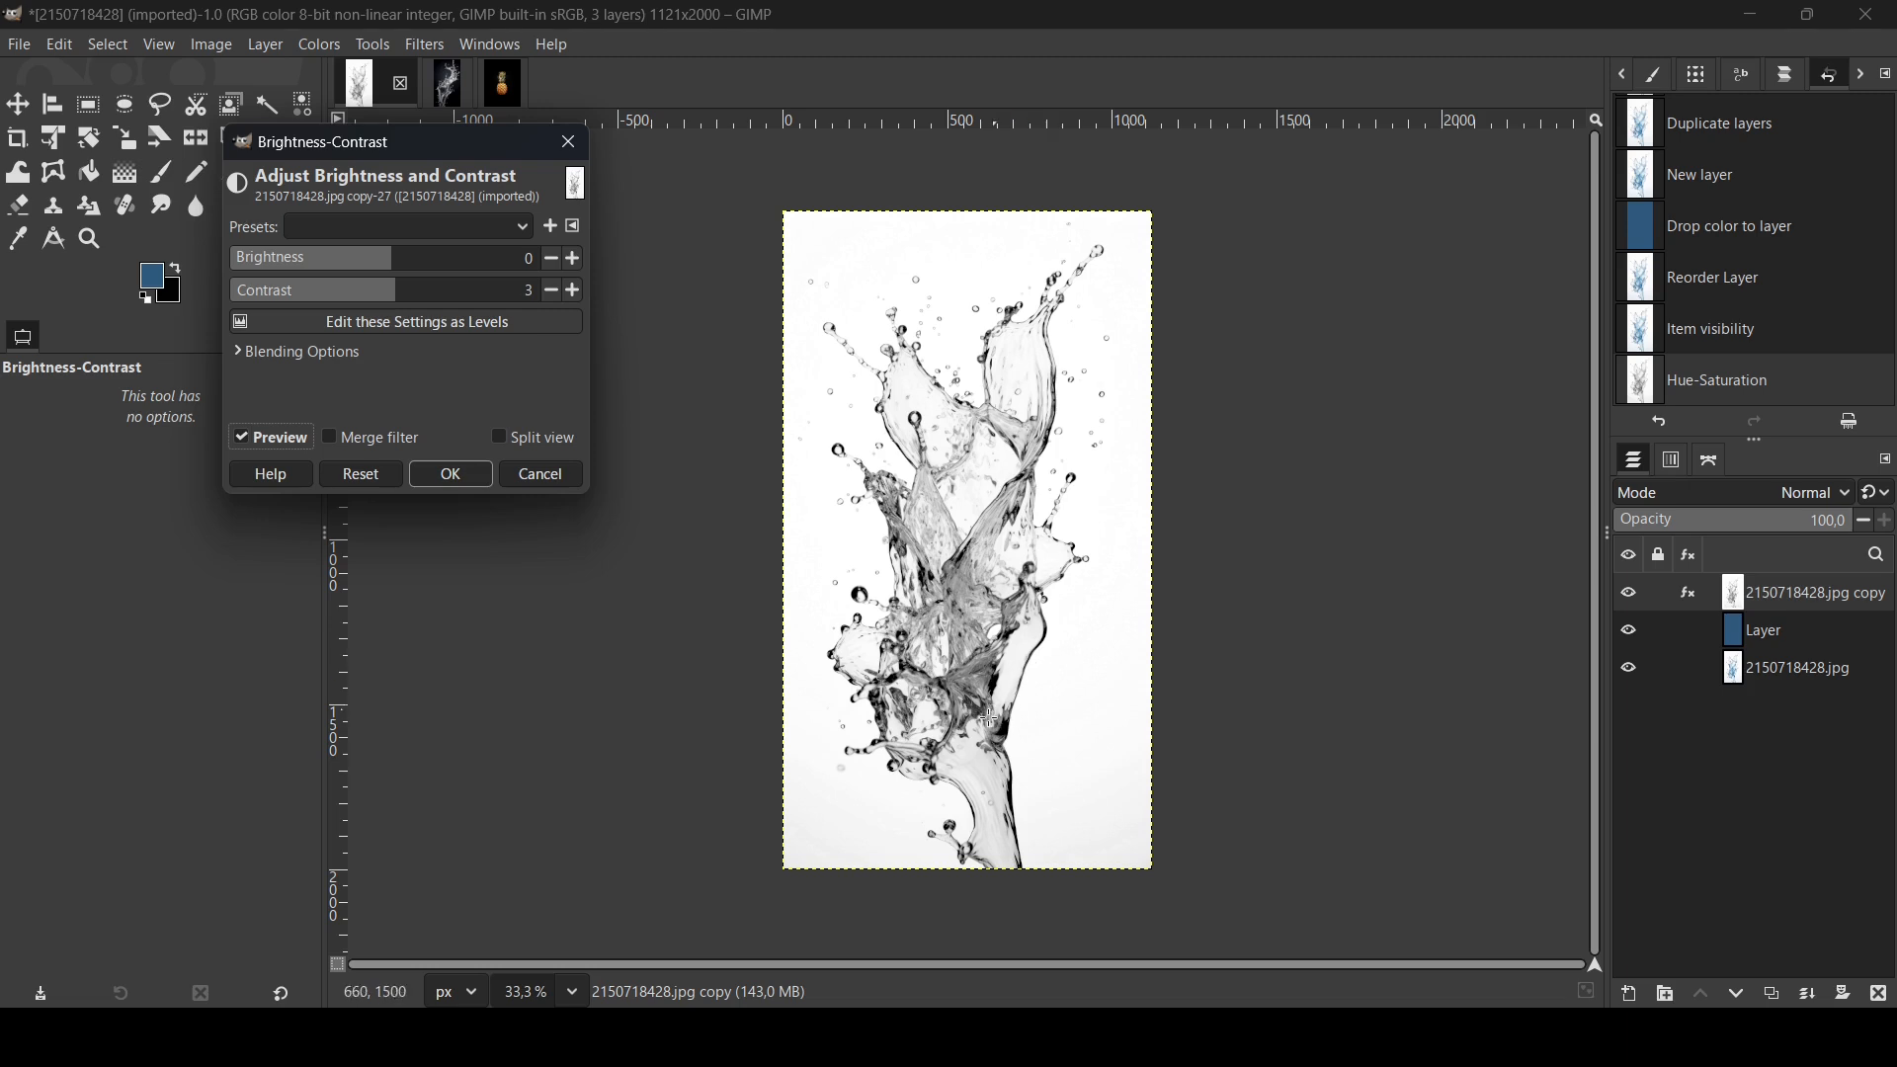
left_click(453, 474)
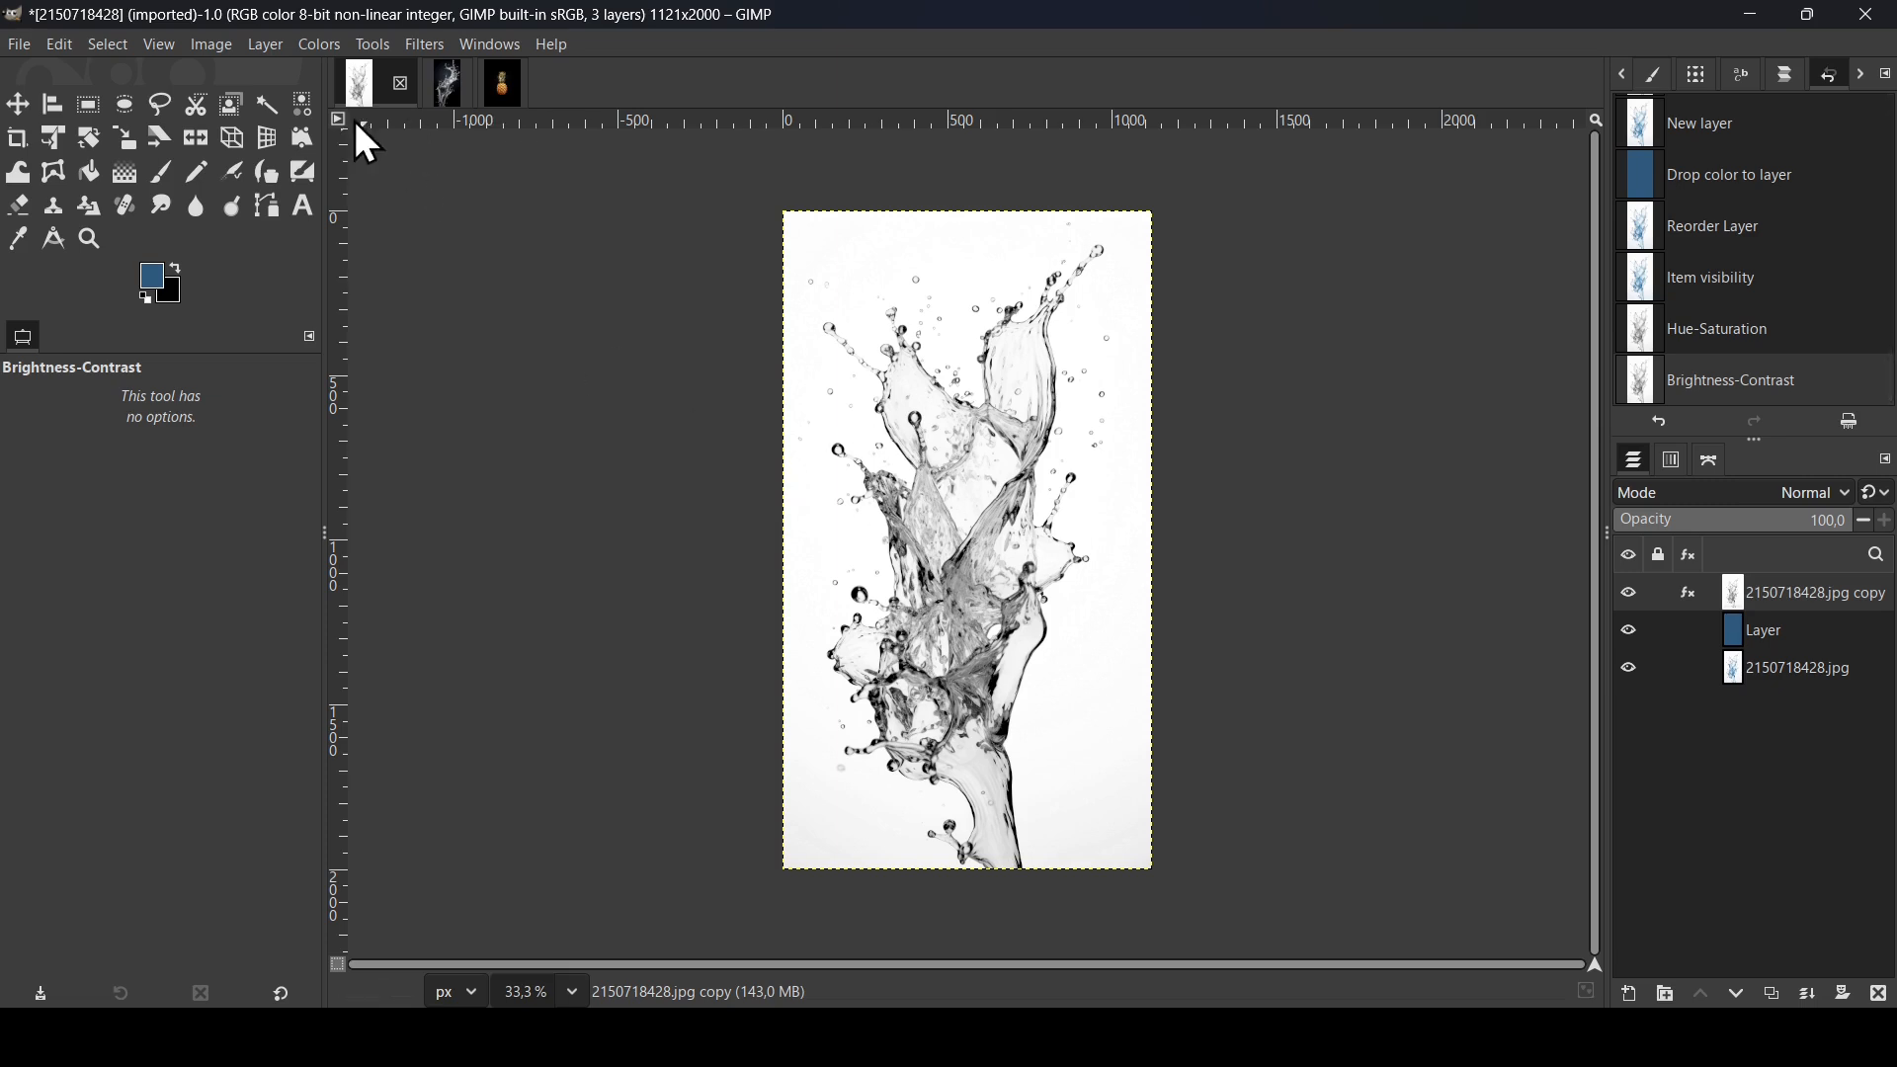
left_click(325, 42)
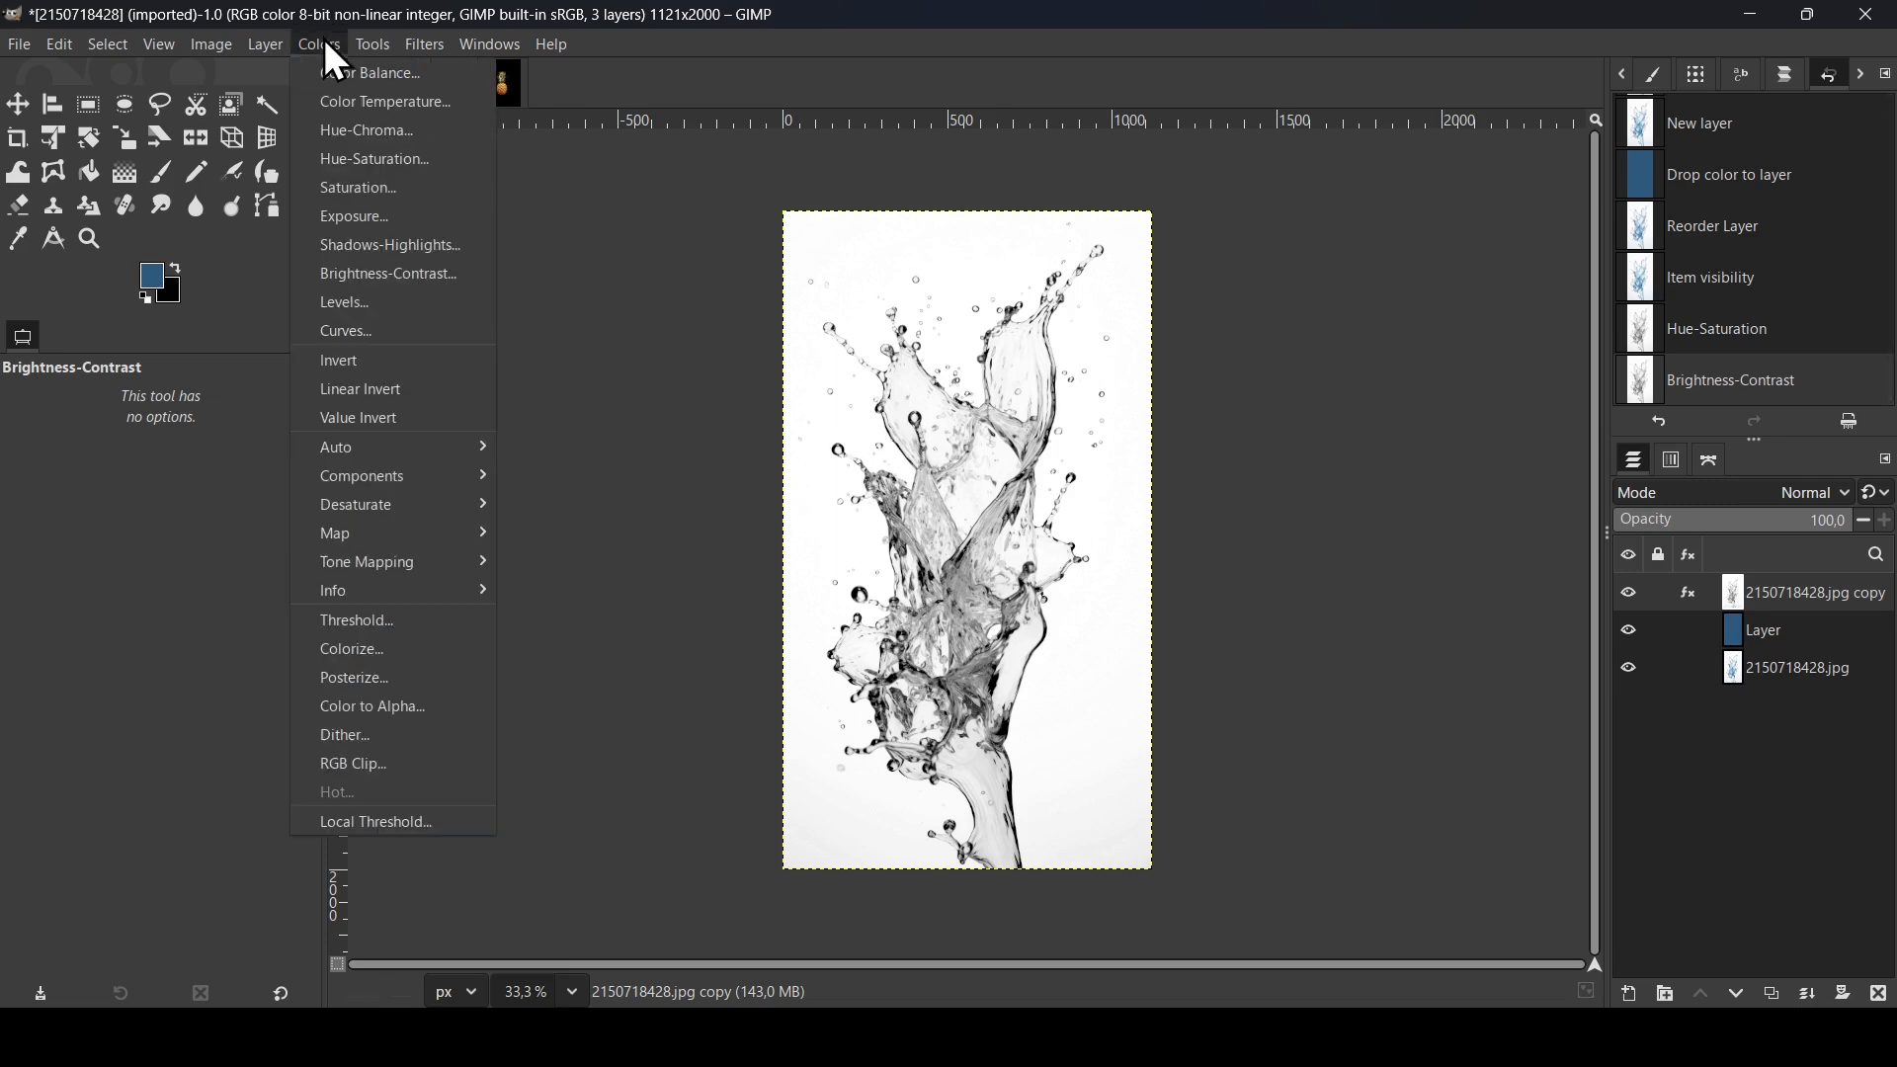
left_click(375, 365)
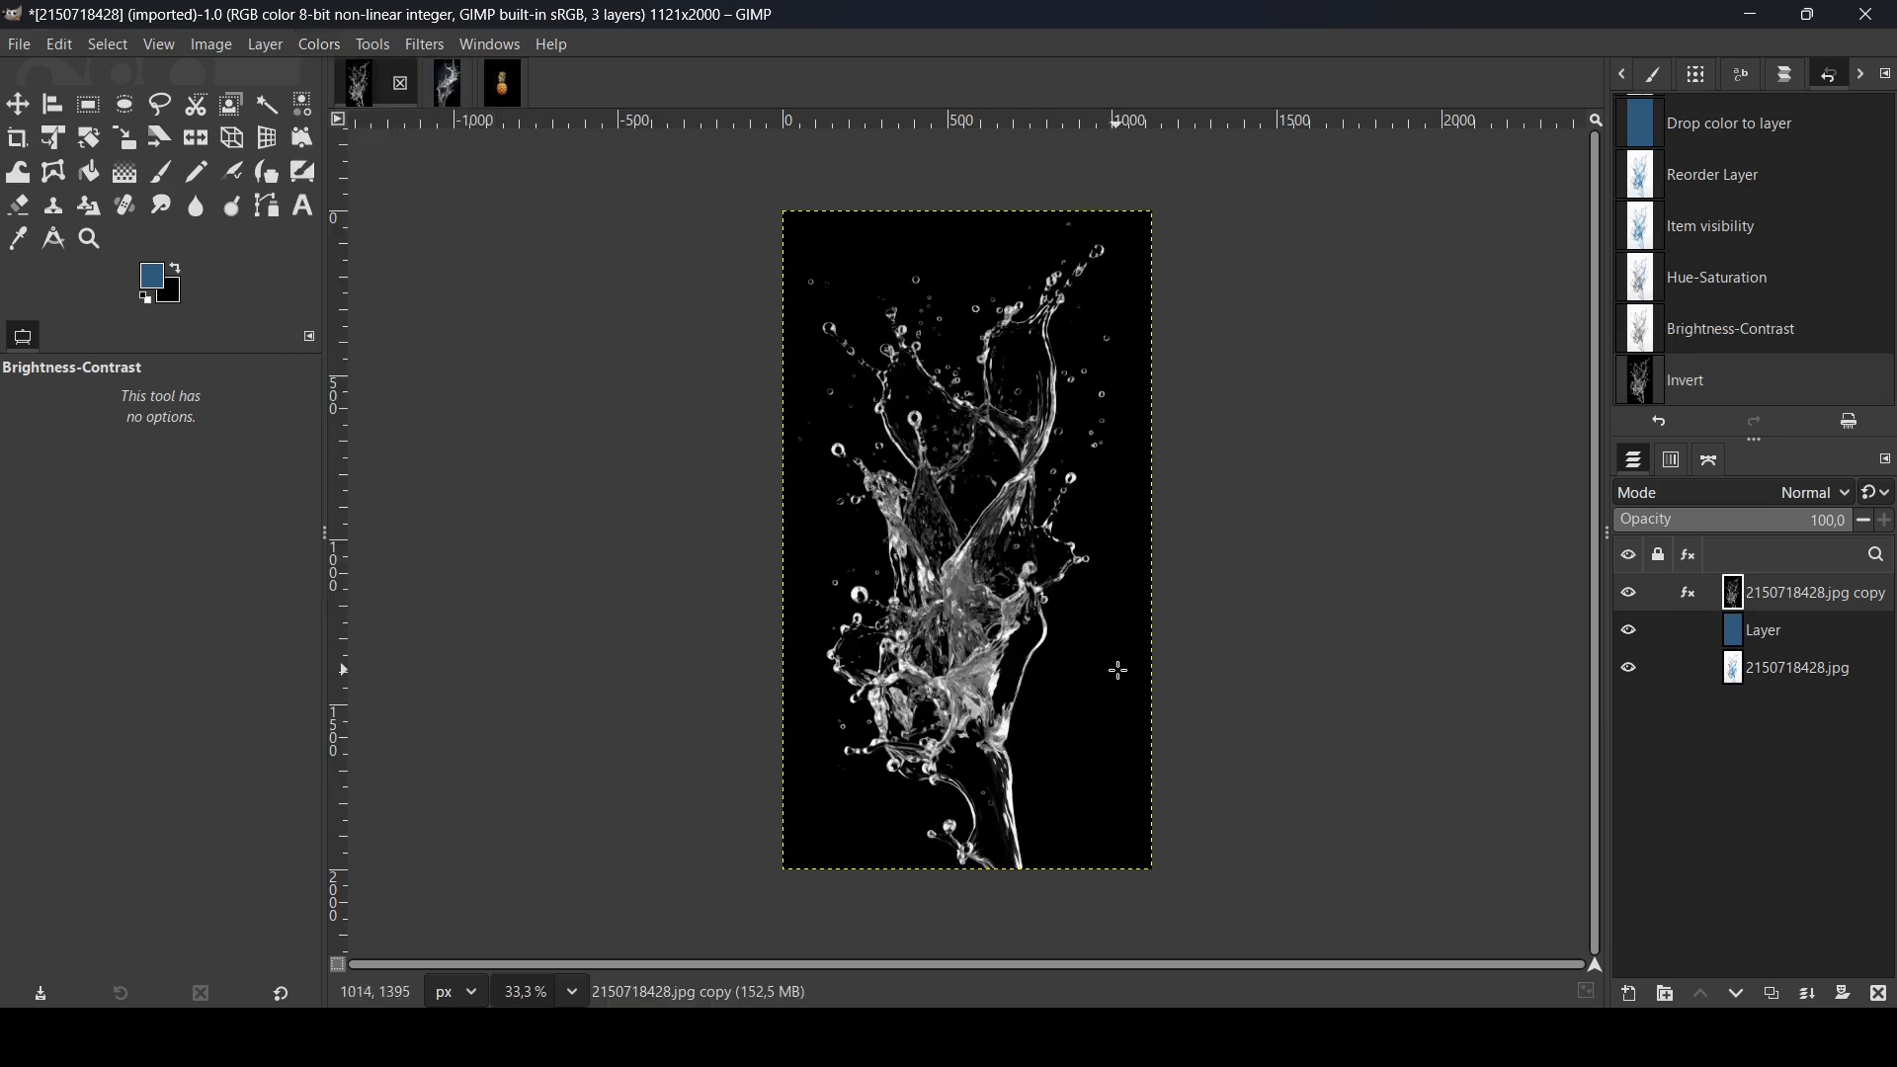
- Start Color to Alpha on the inverted photo copy and set black (000000) as the color to remove
left_click(311, 49)
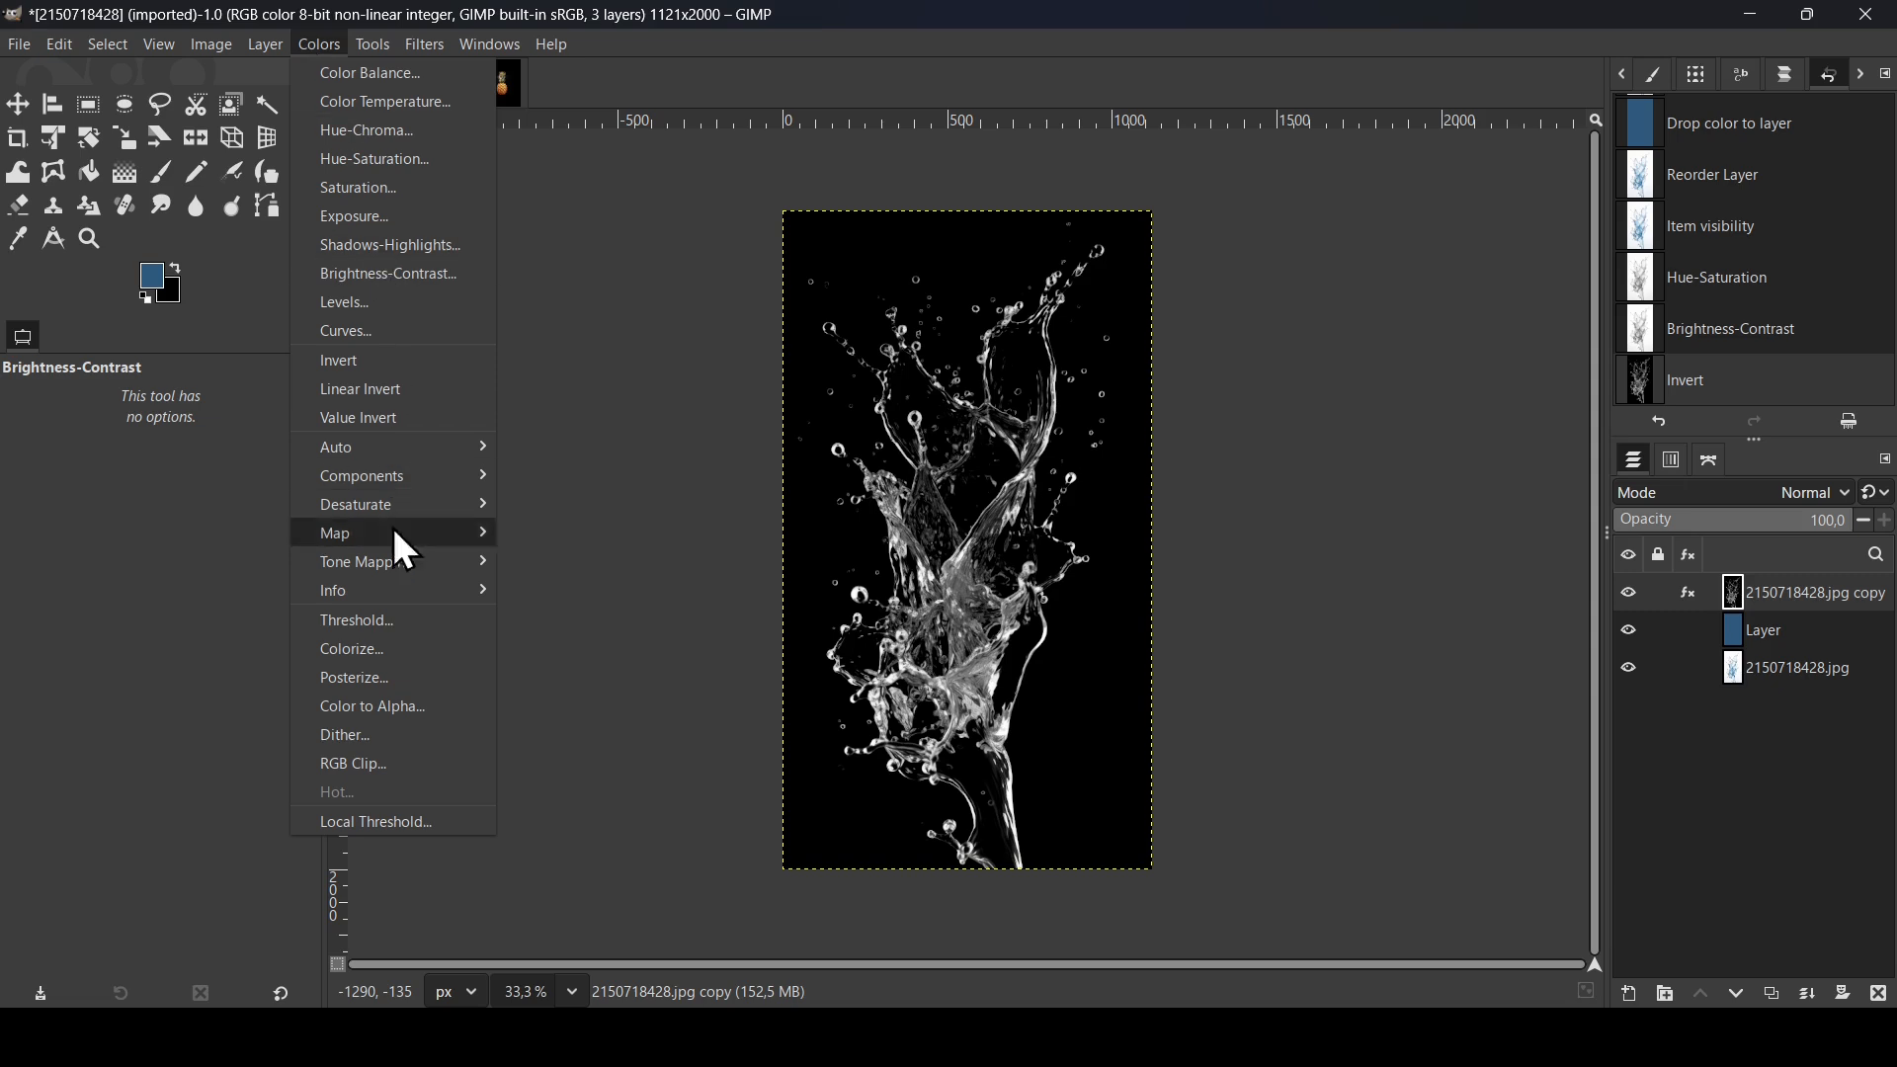
left_click(402, 706)
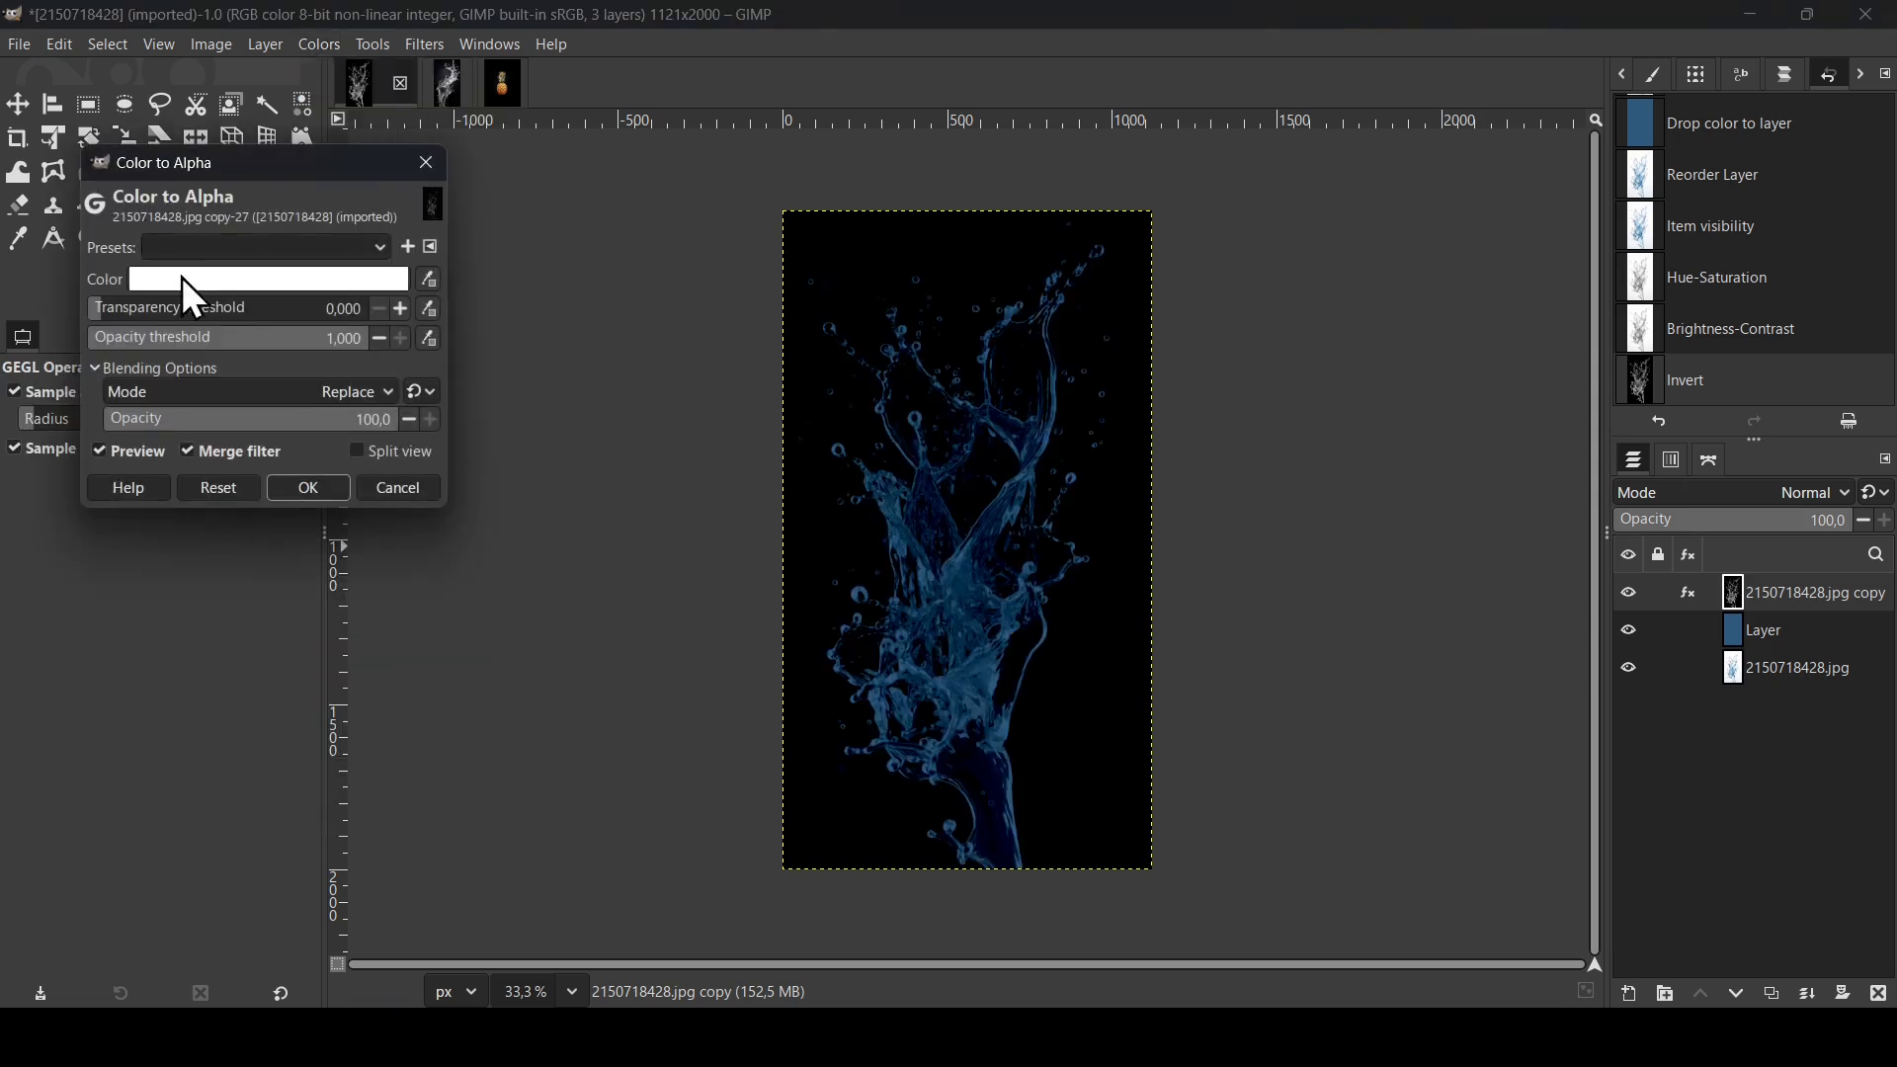
left_click(252, 288)
left_click_drag(182, 287, 324, 555)
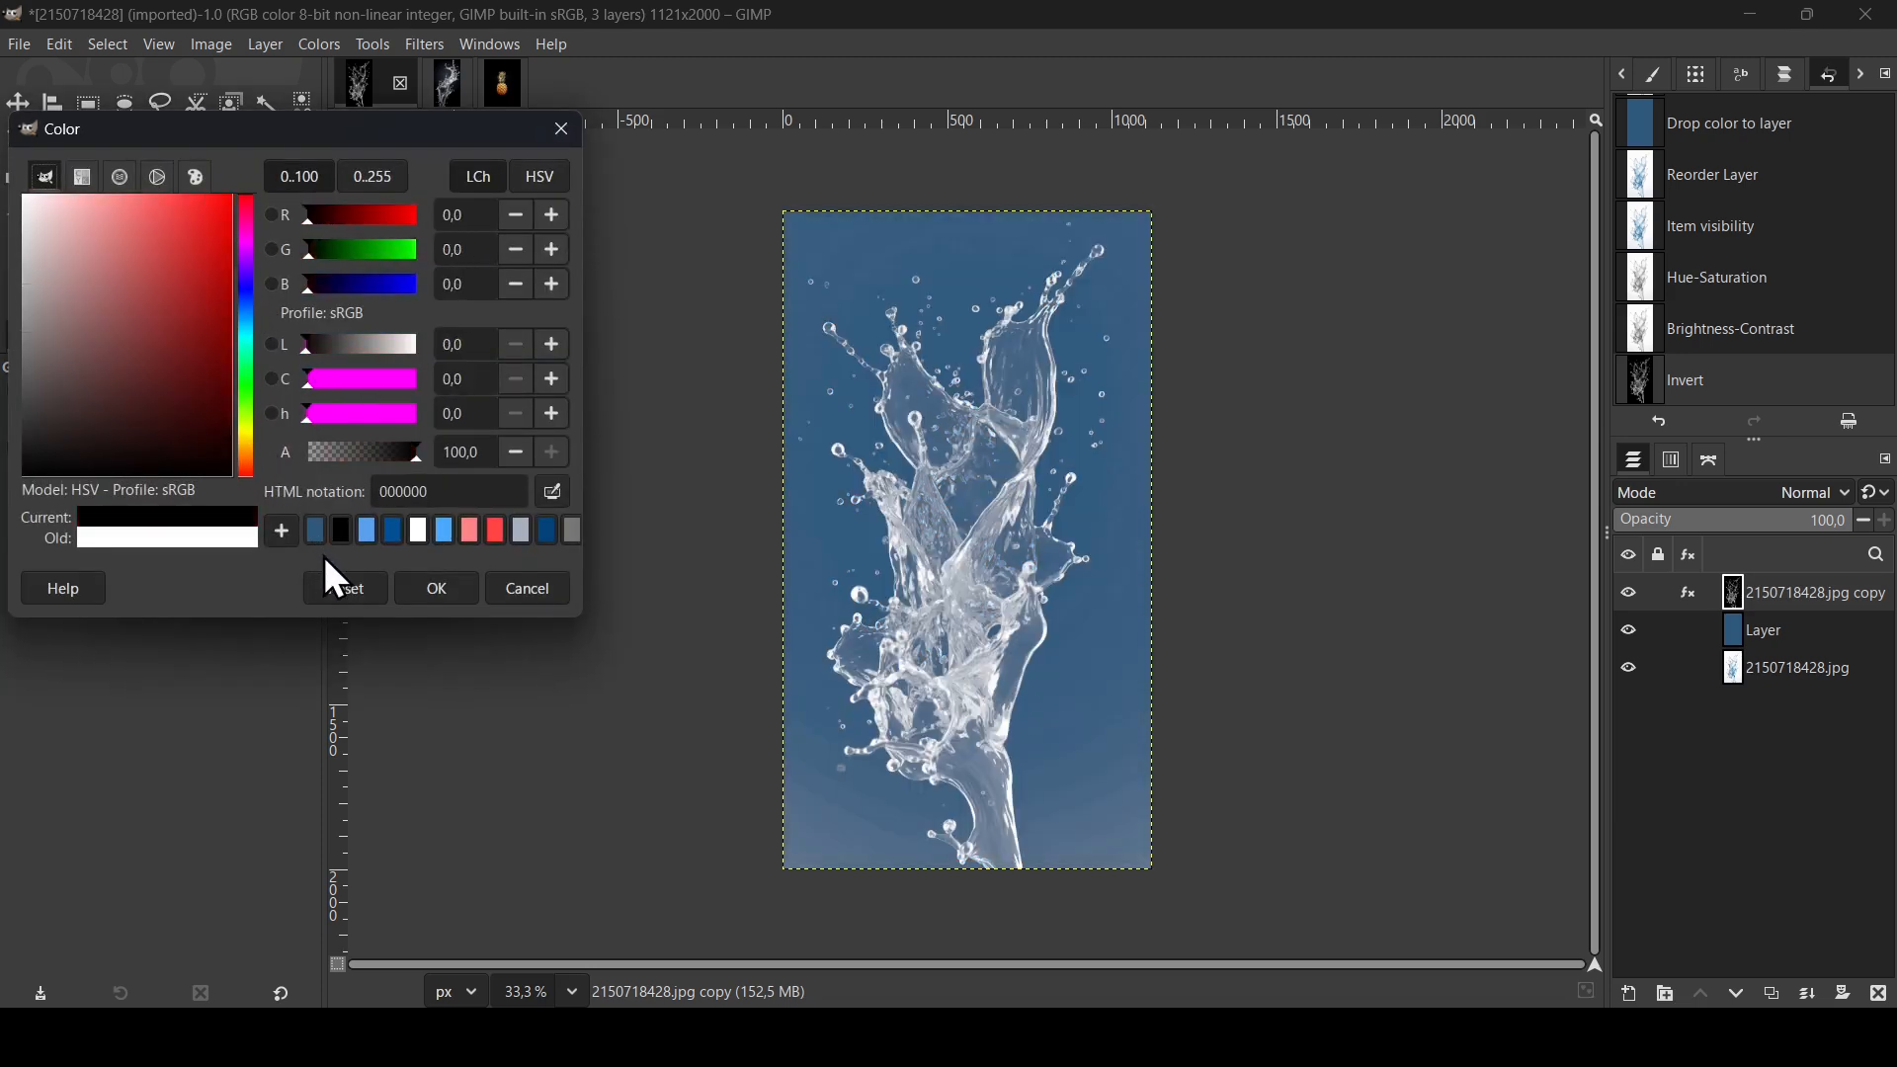
left_click(470, 597)
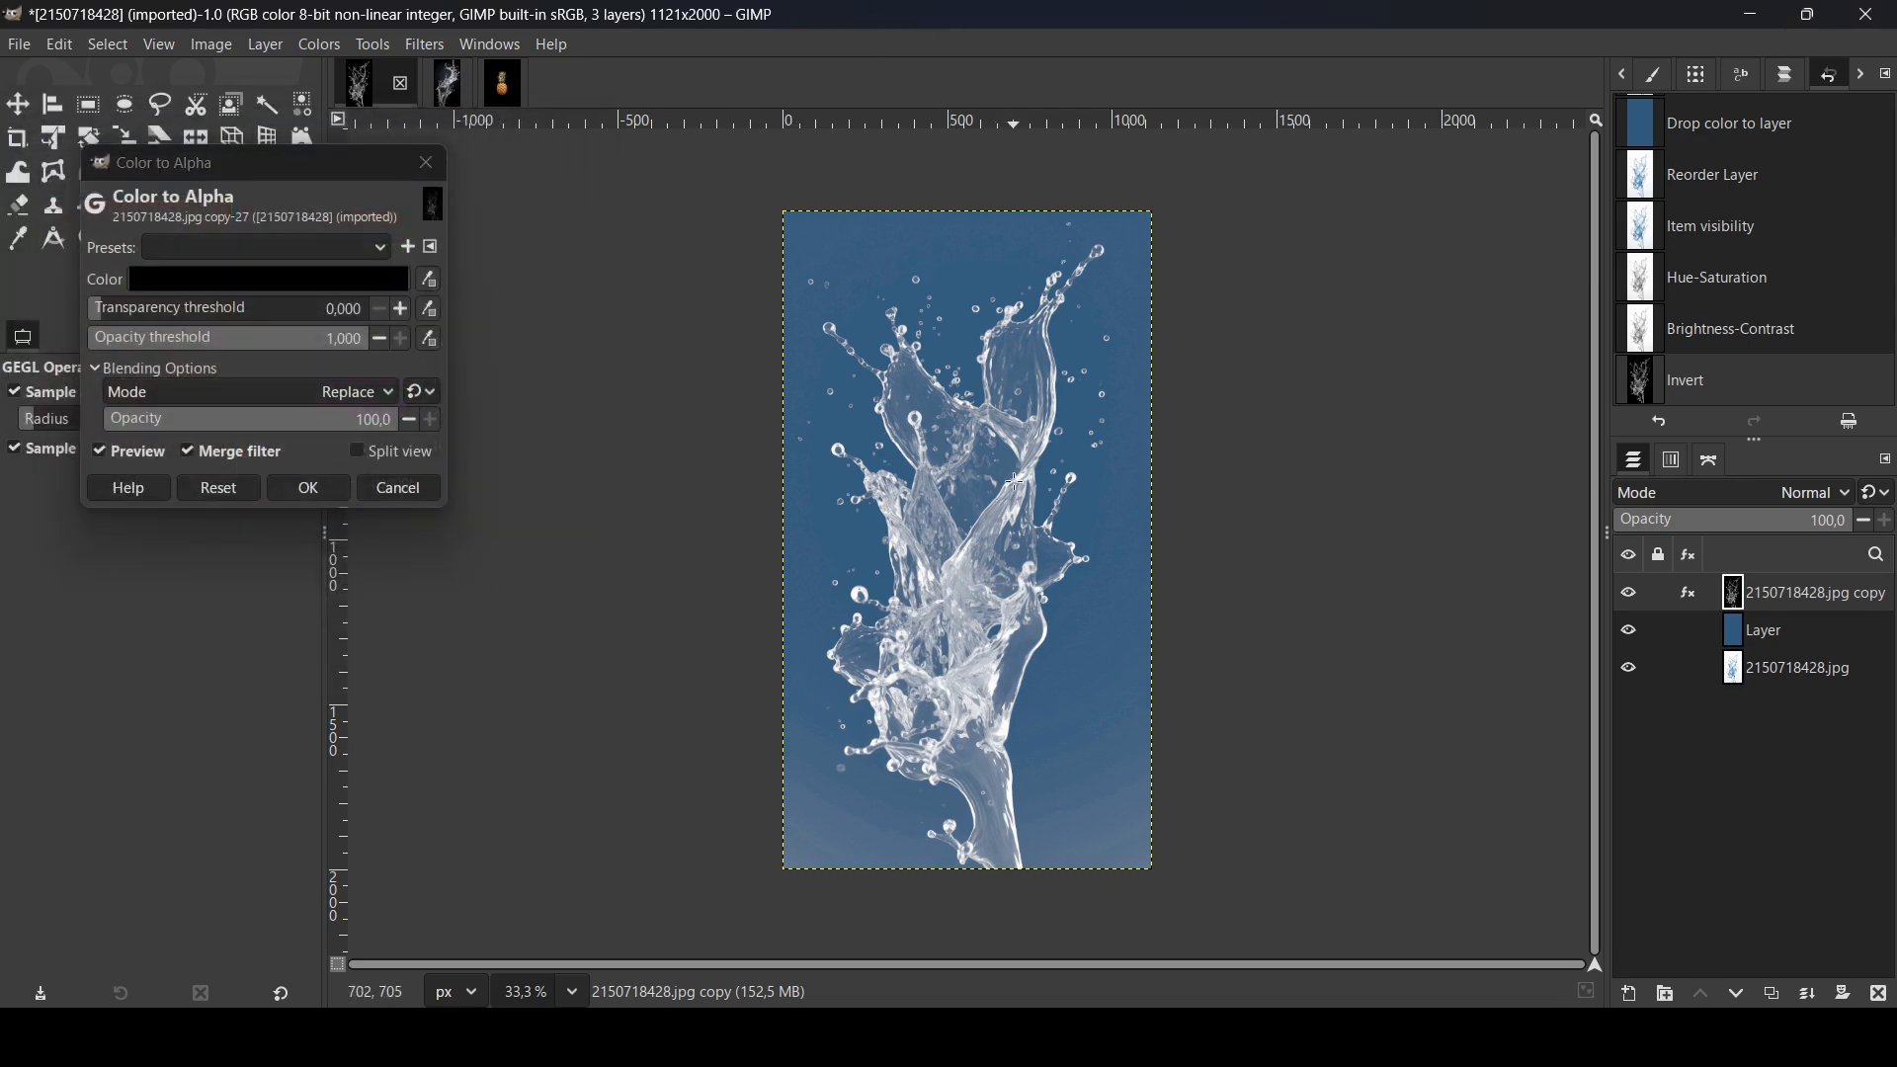
- Set the Color to Alpha transparency threshold to 0.107, inspect the splash against the blue background, and apply the filter
scroll(1012, 561, "up", 1)
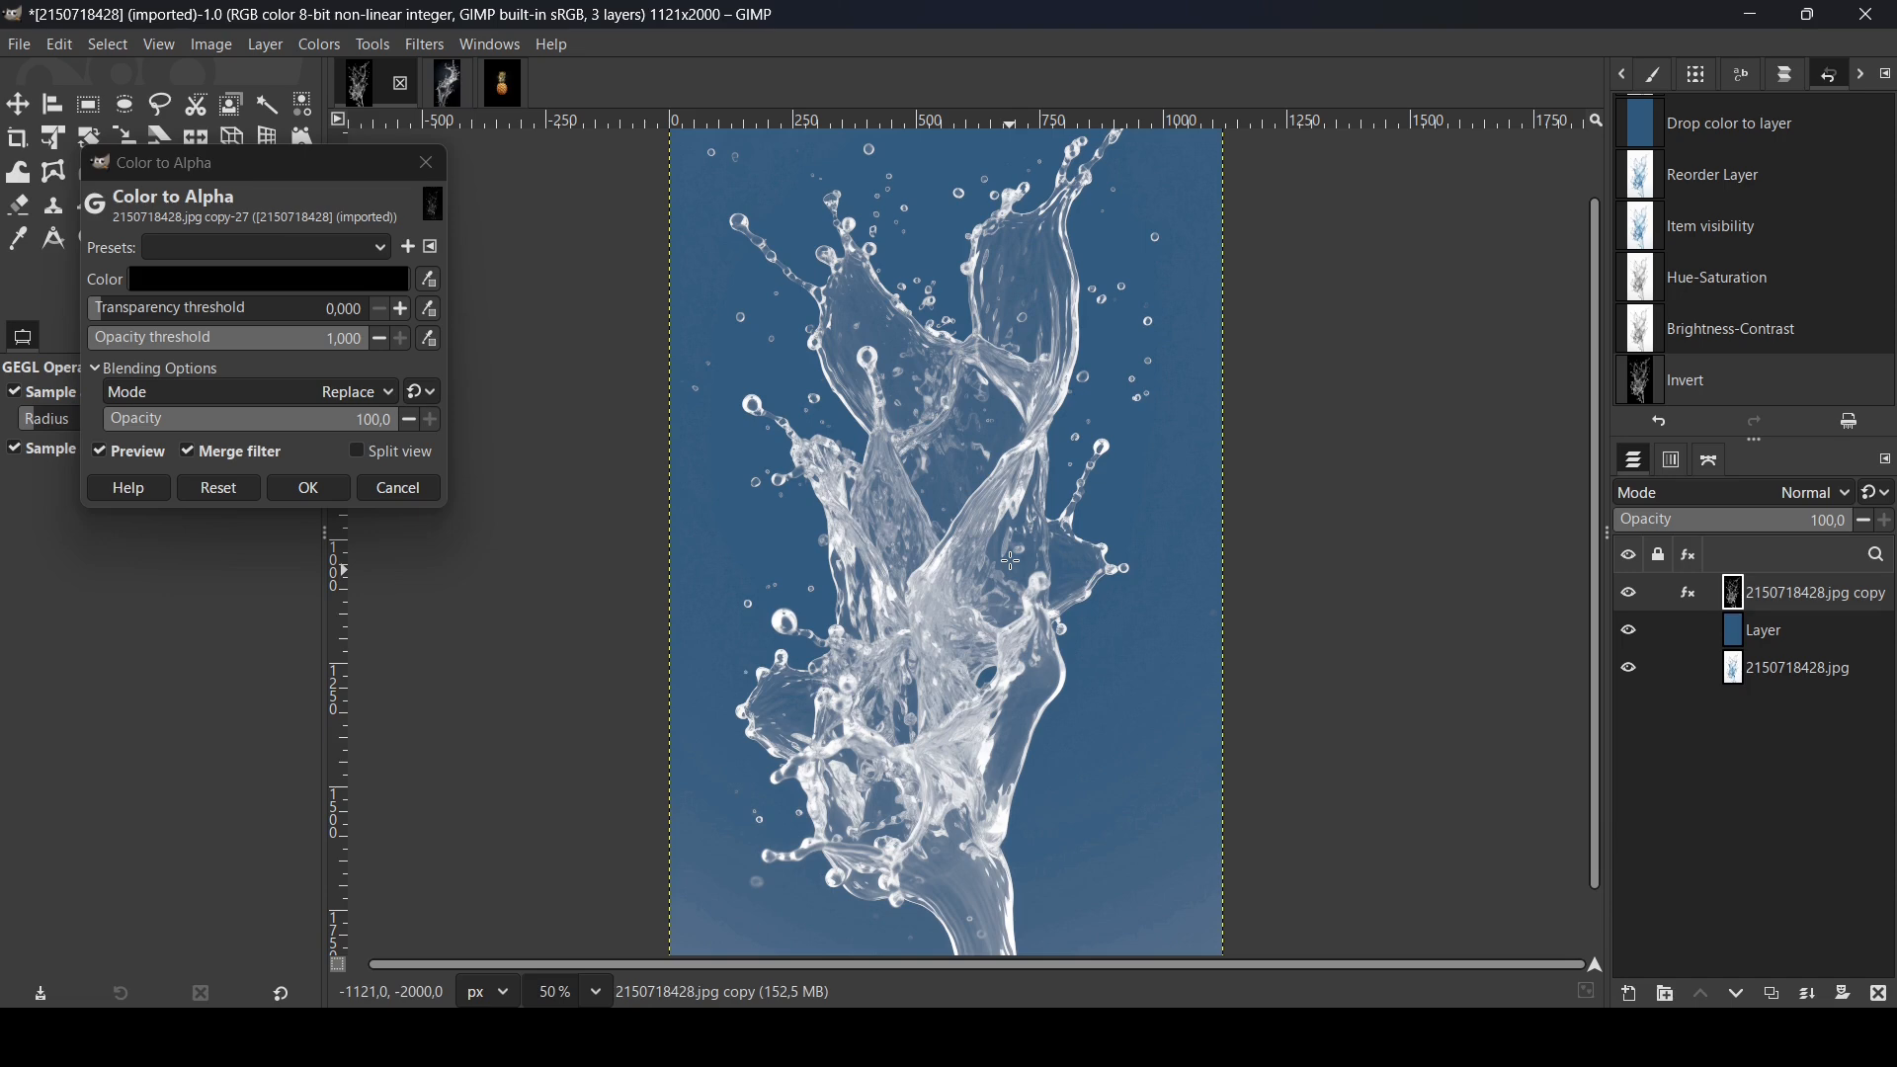
left_click_drag(1593, 464, 1597, 544)
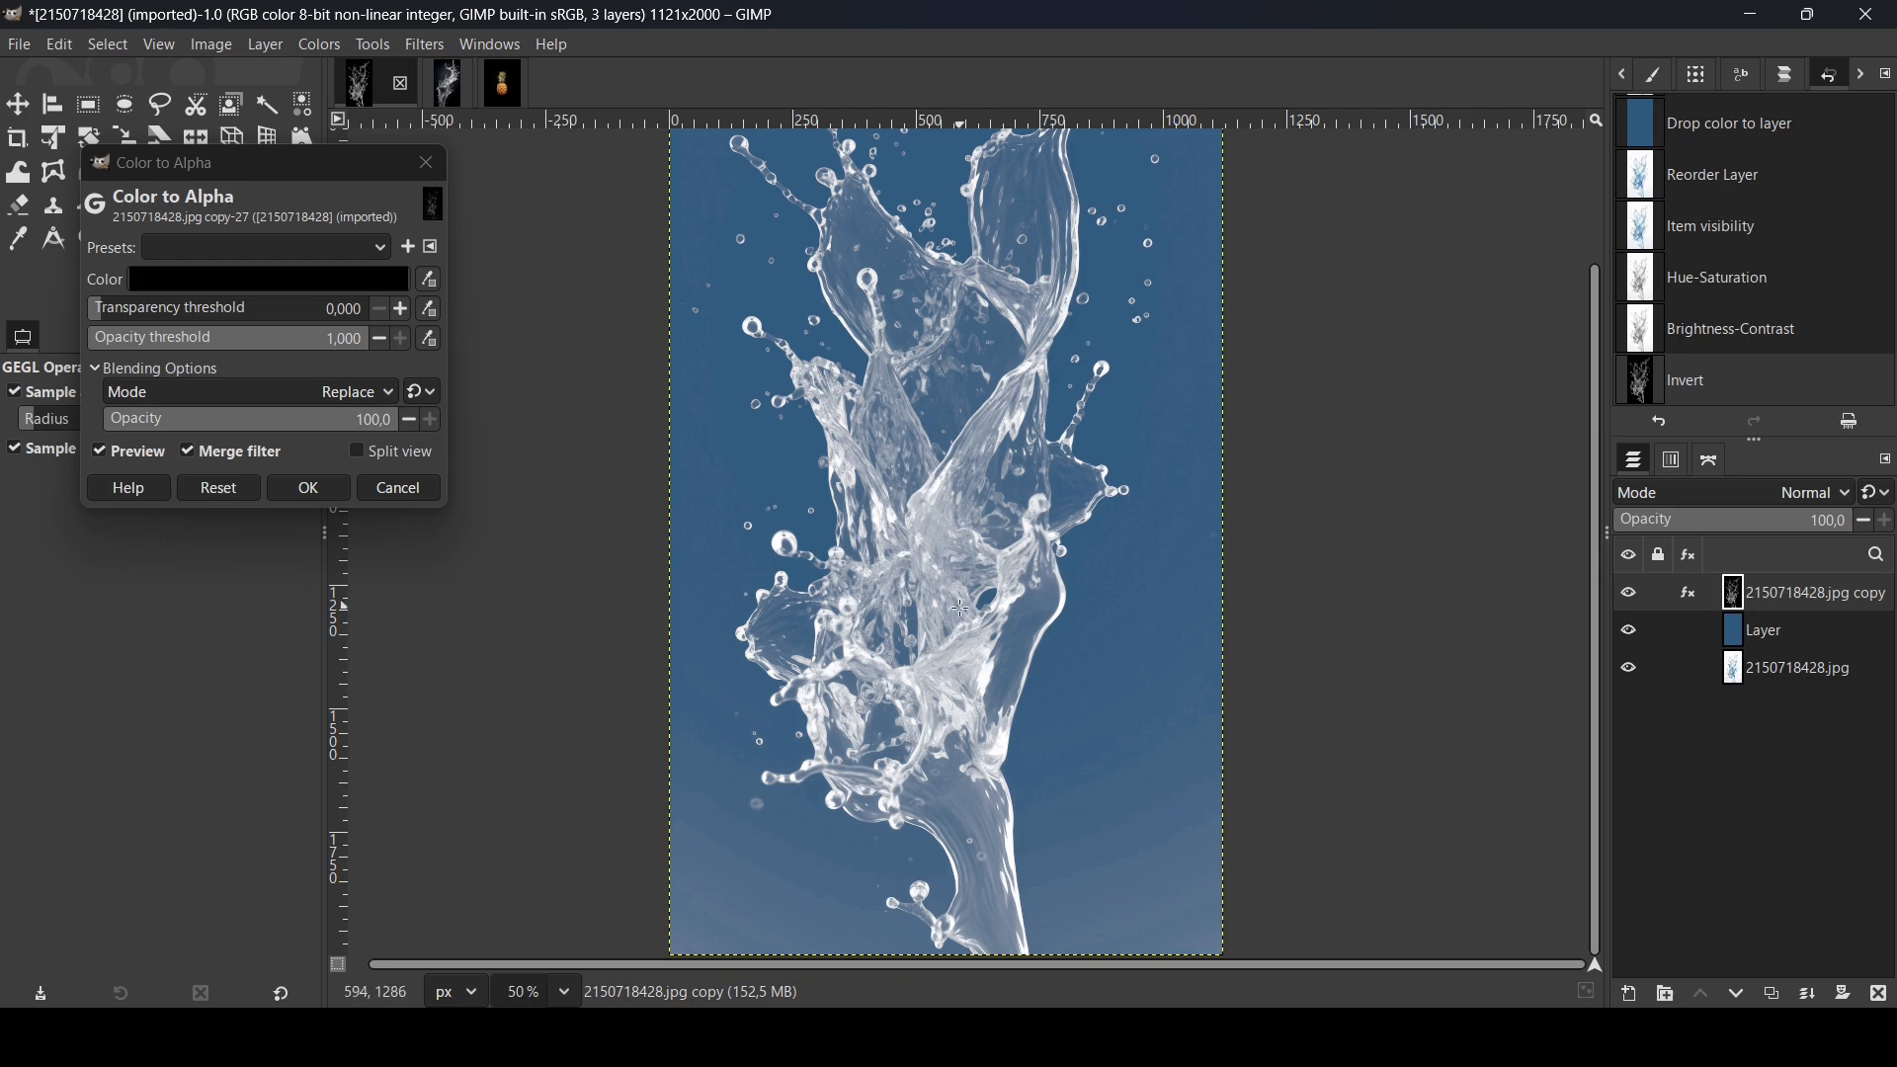
left_click(121, 314)
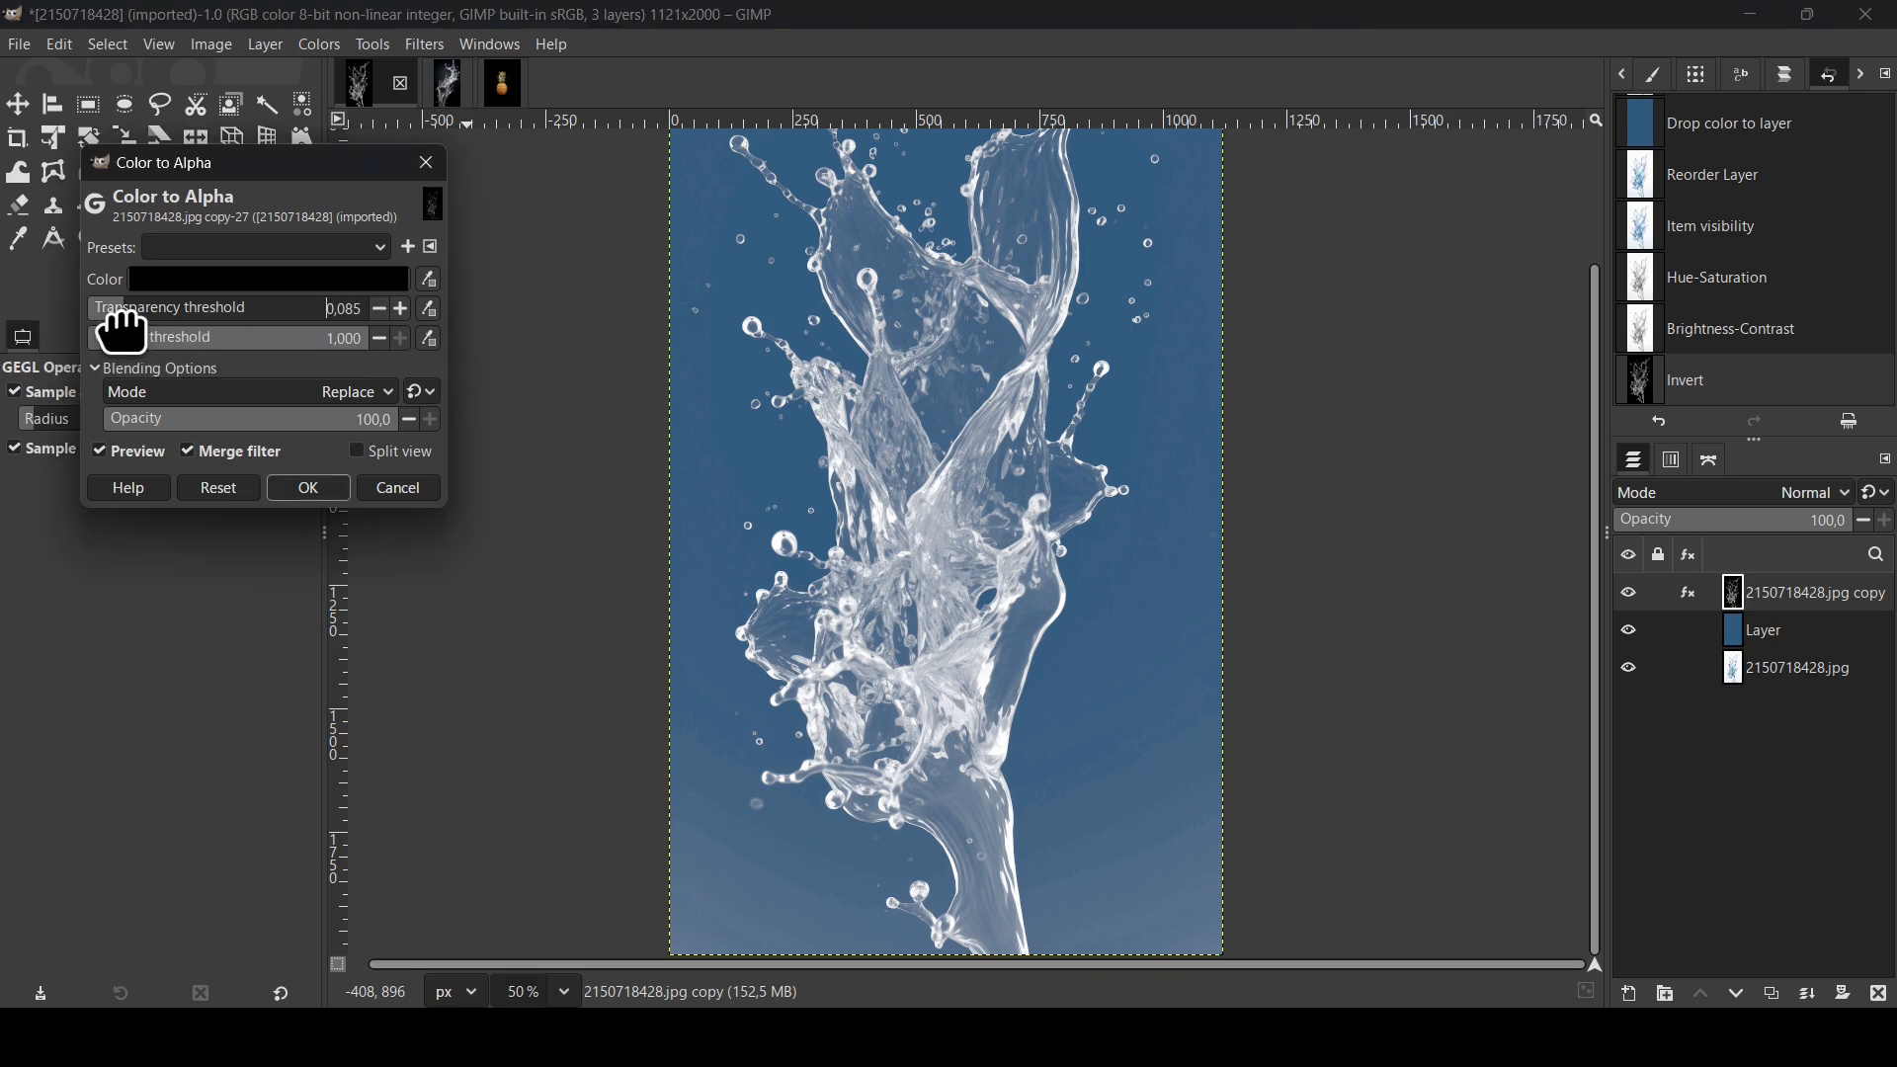
left_click_drag(128, 326, 329, 353)
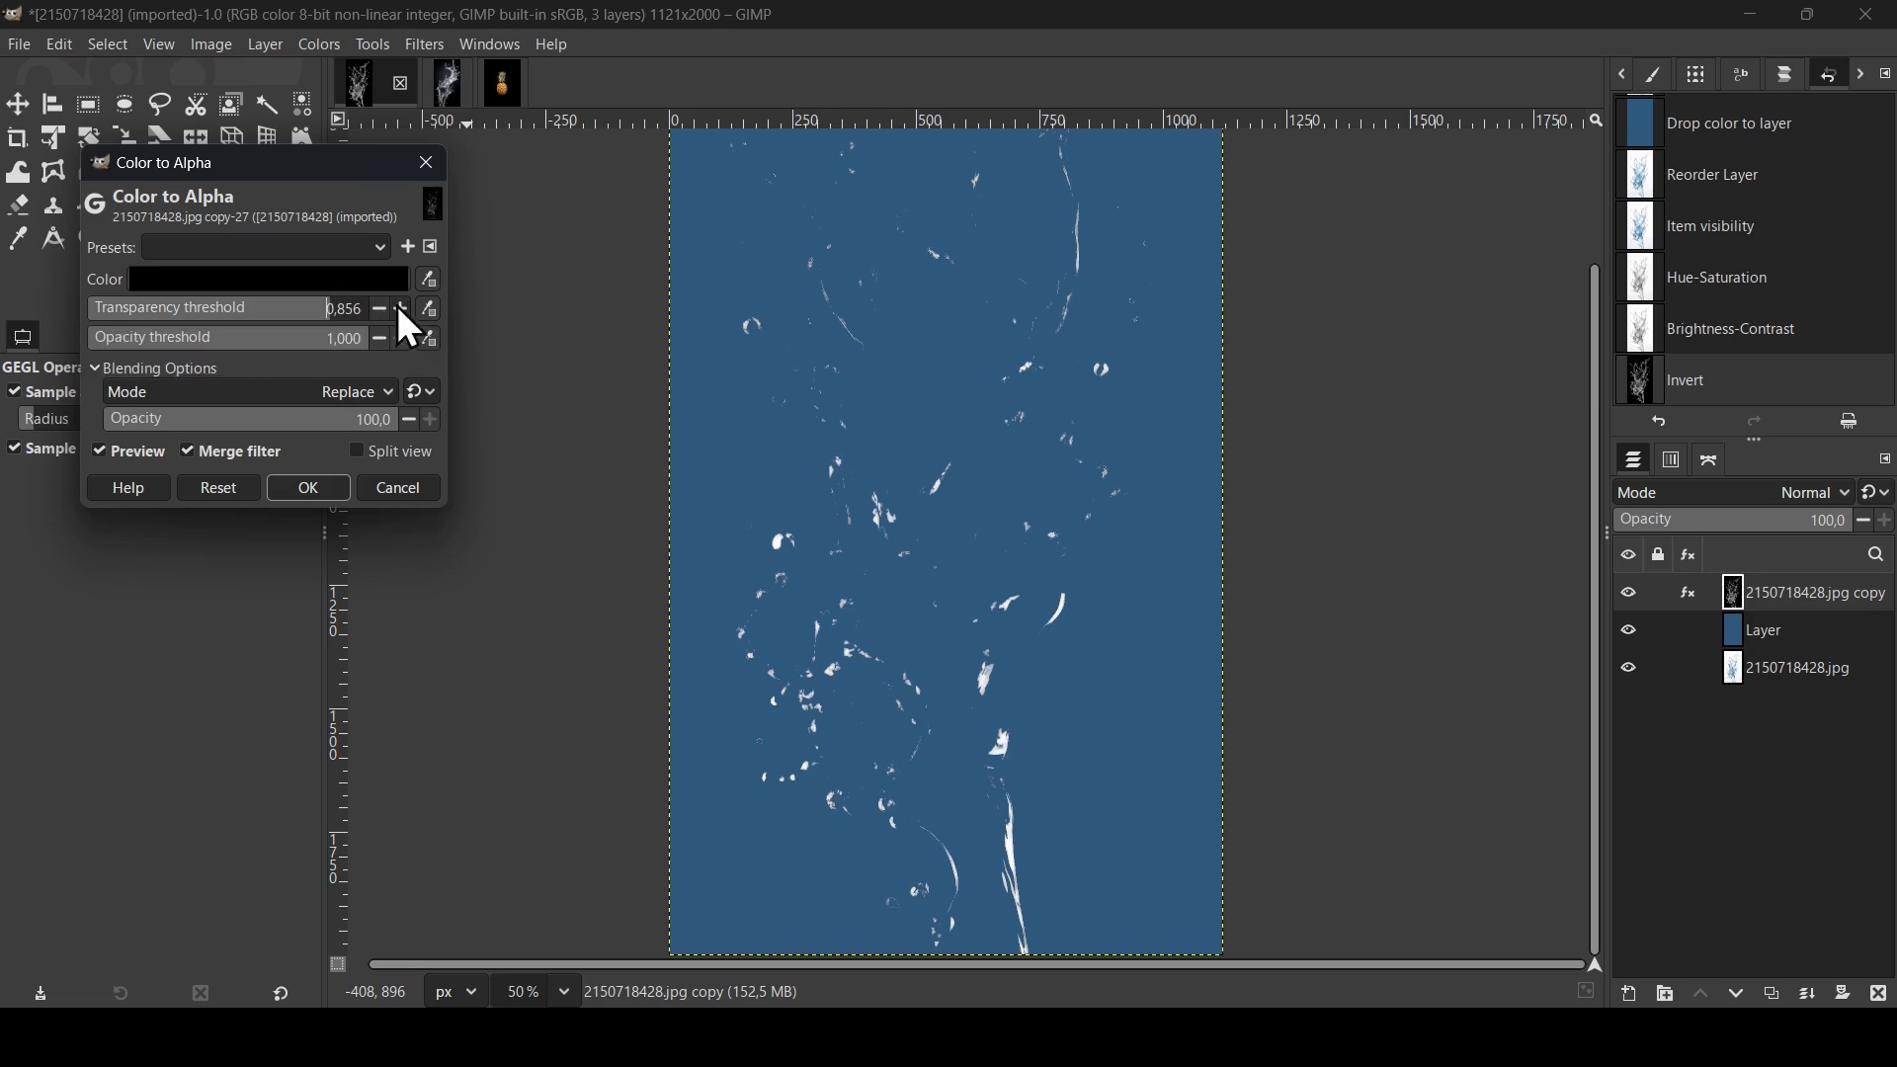
left_click_drag(254, 313, 127, 323)
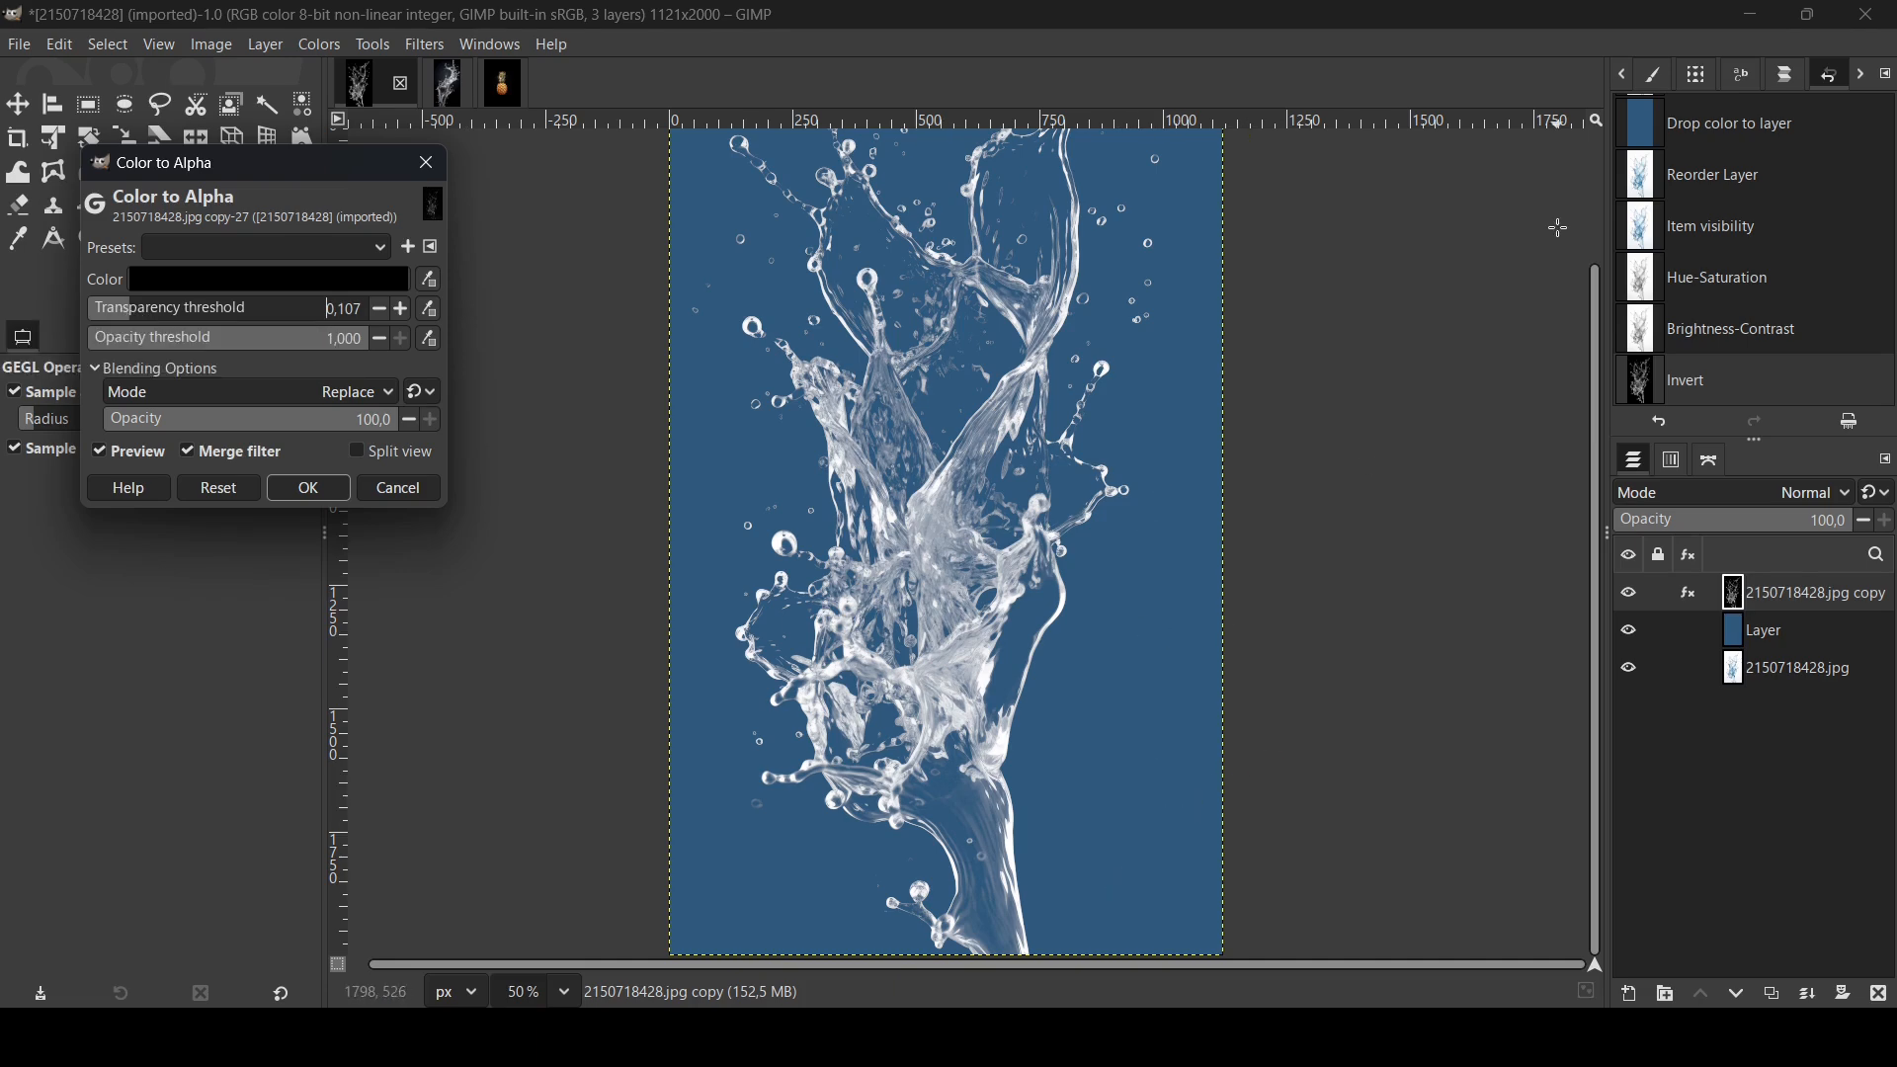
left_click(1593, 342)
scroll(1606, 365, "up", 3)
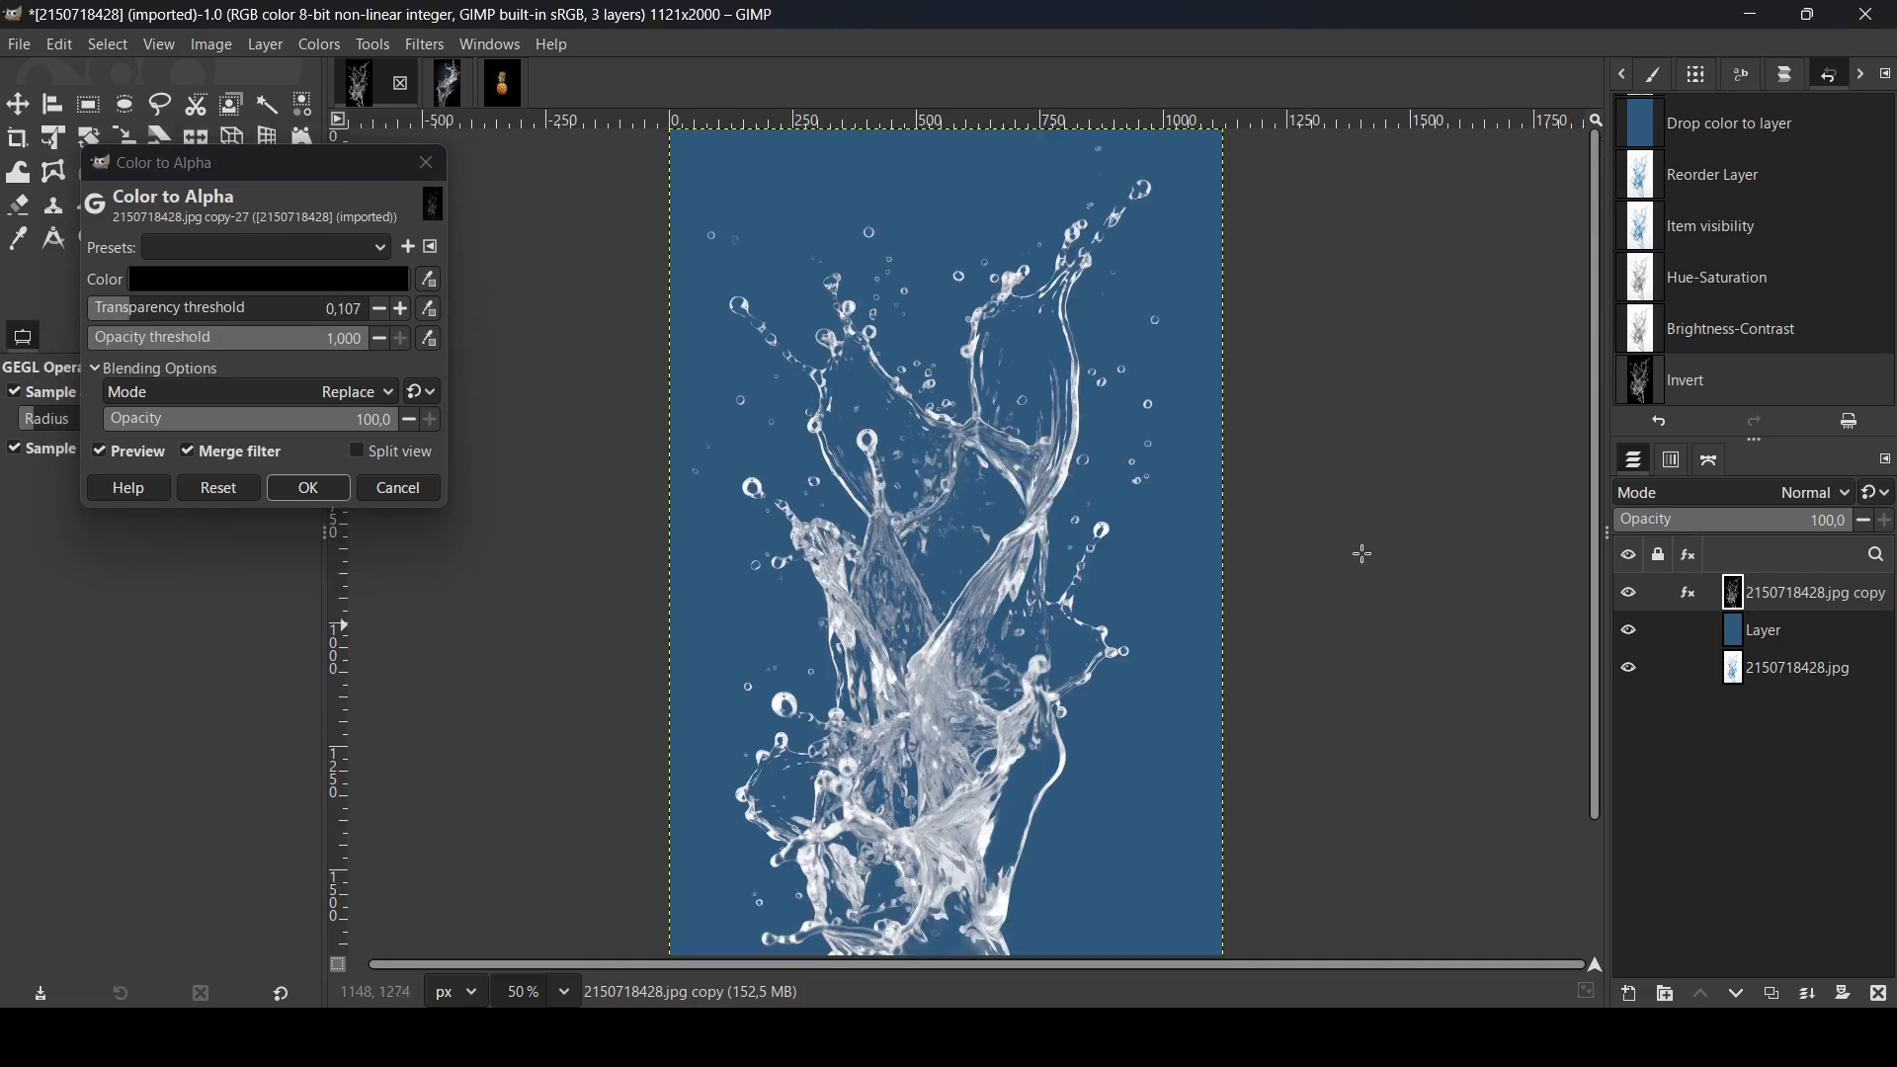
scroll(1605, 306, "down", 3)
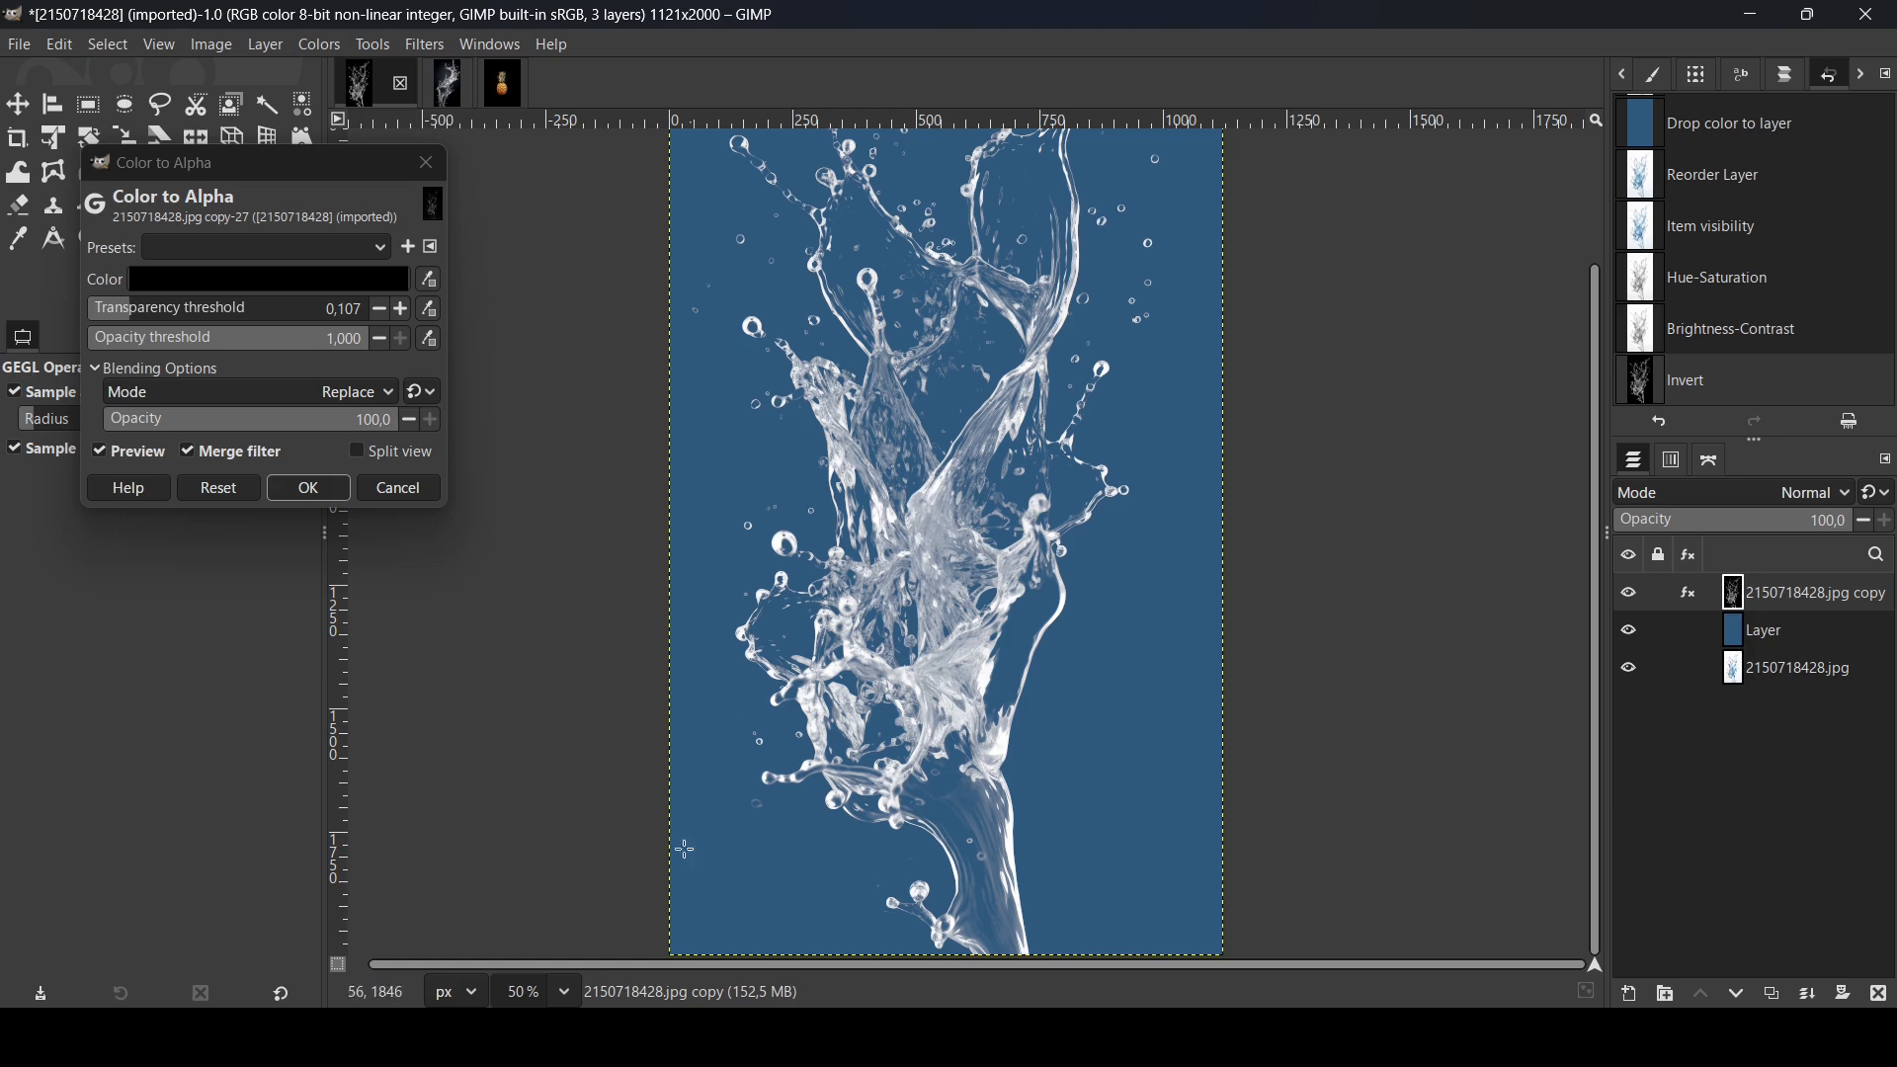
left_click(296, 492)
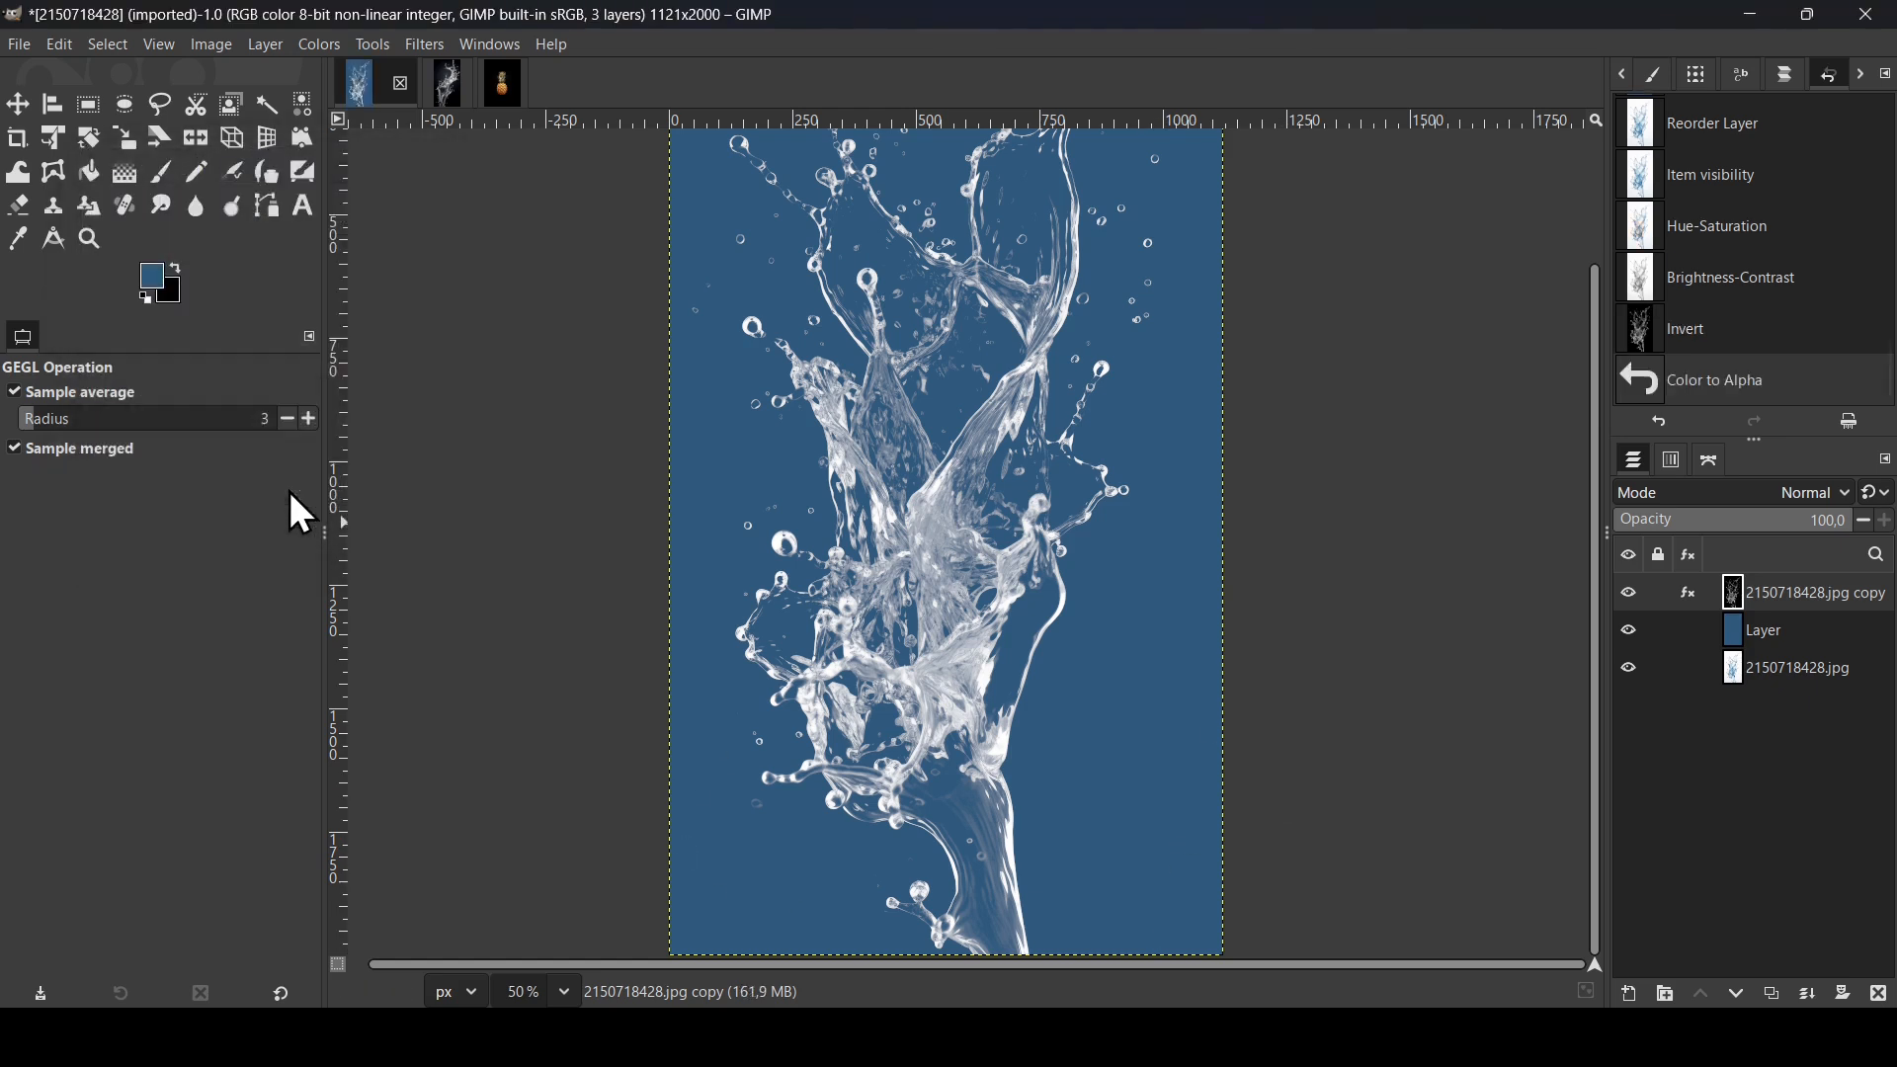
key("minus")
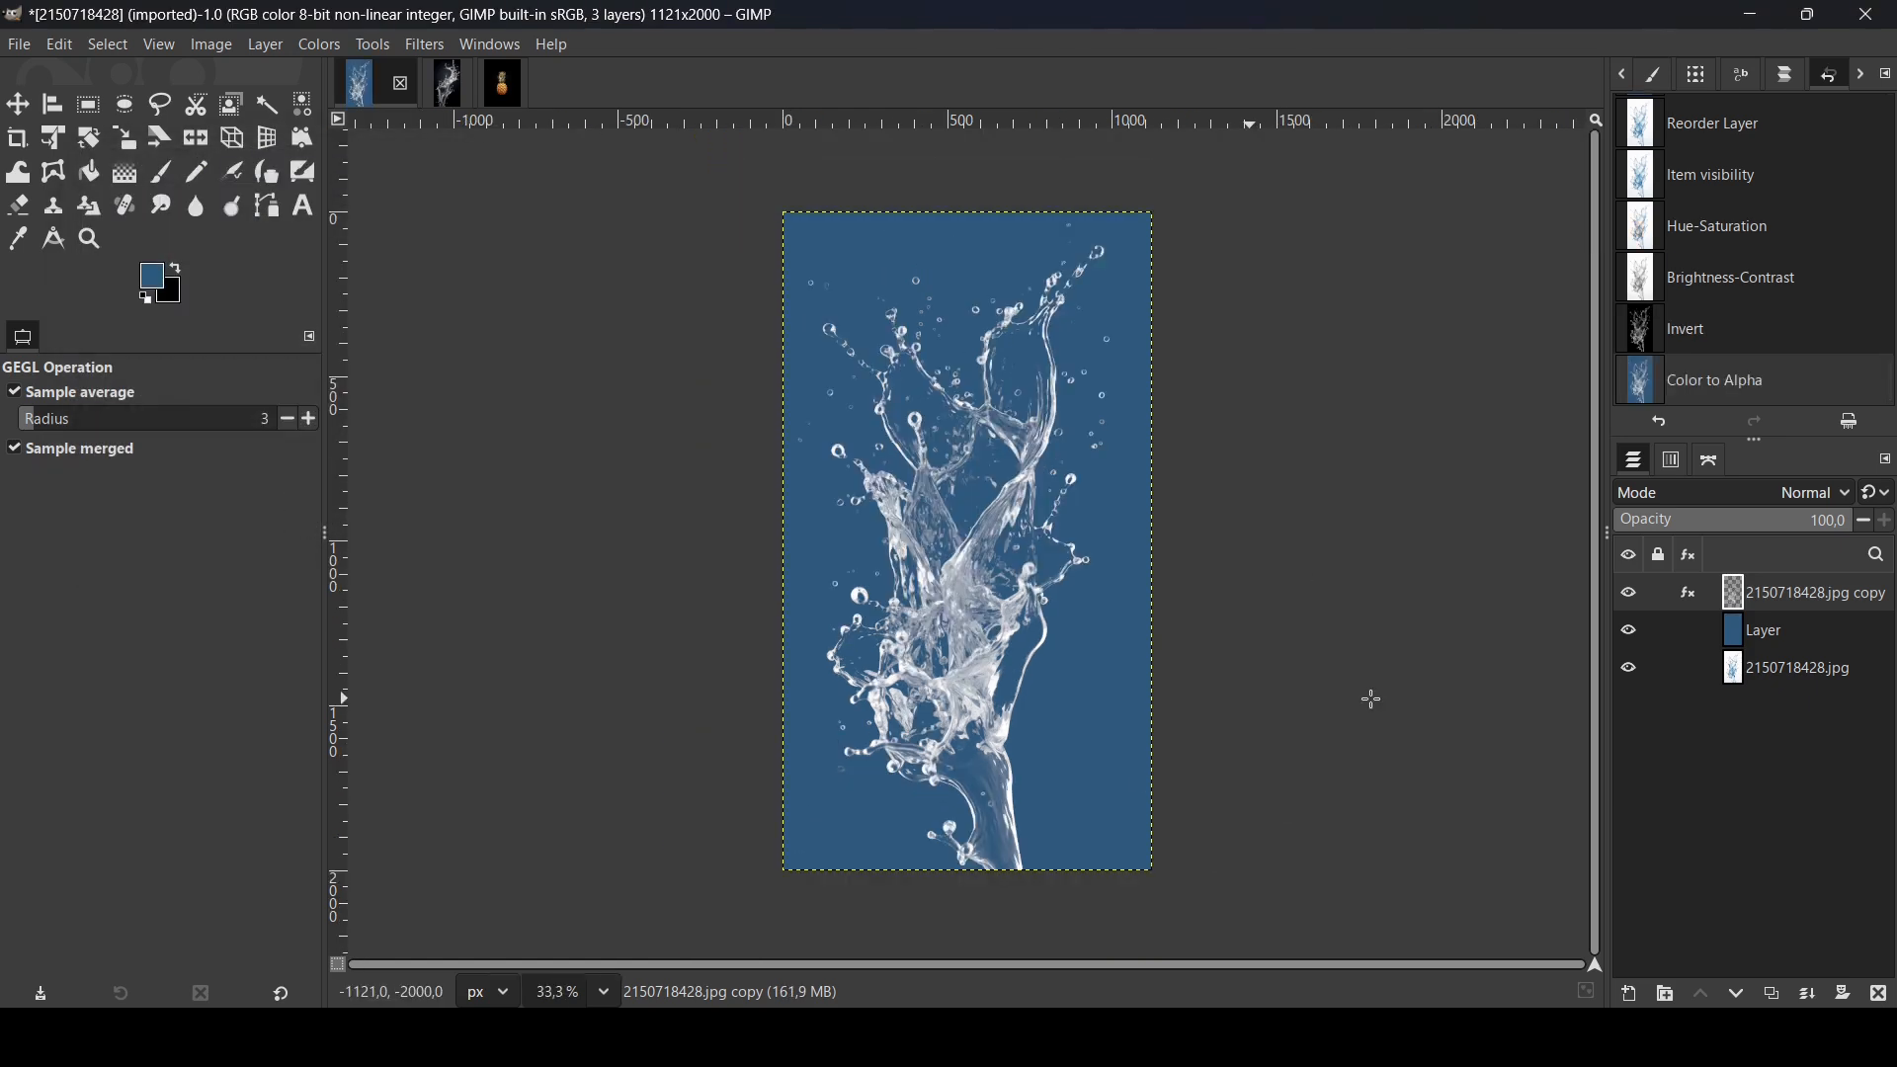
- Check the extracted splash on transparency by temporarily hiding the blue layer and the original 2150718428.jpg photo
left_click(1631, 632)
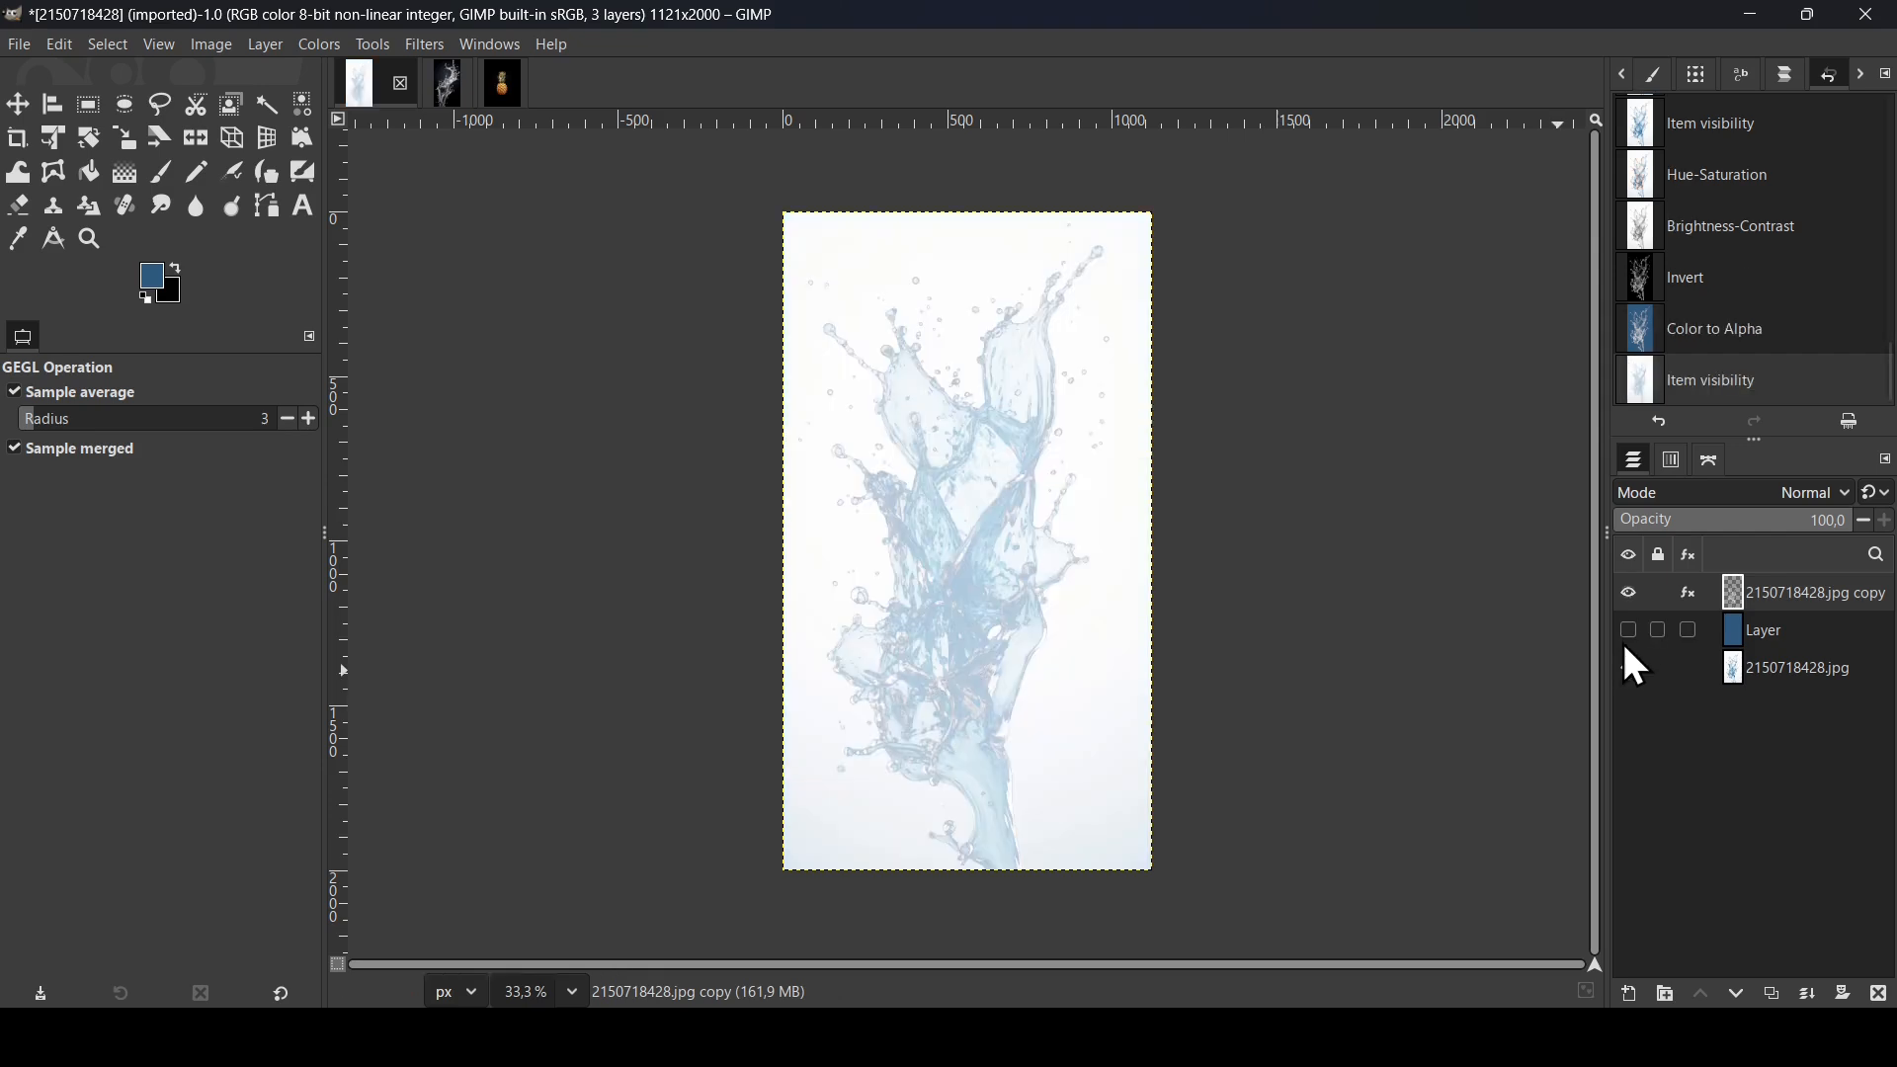
left_click(1631, 669)
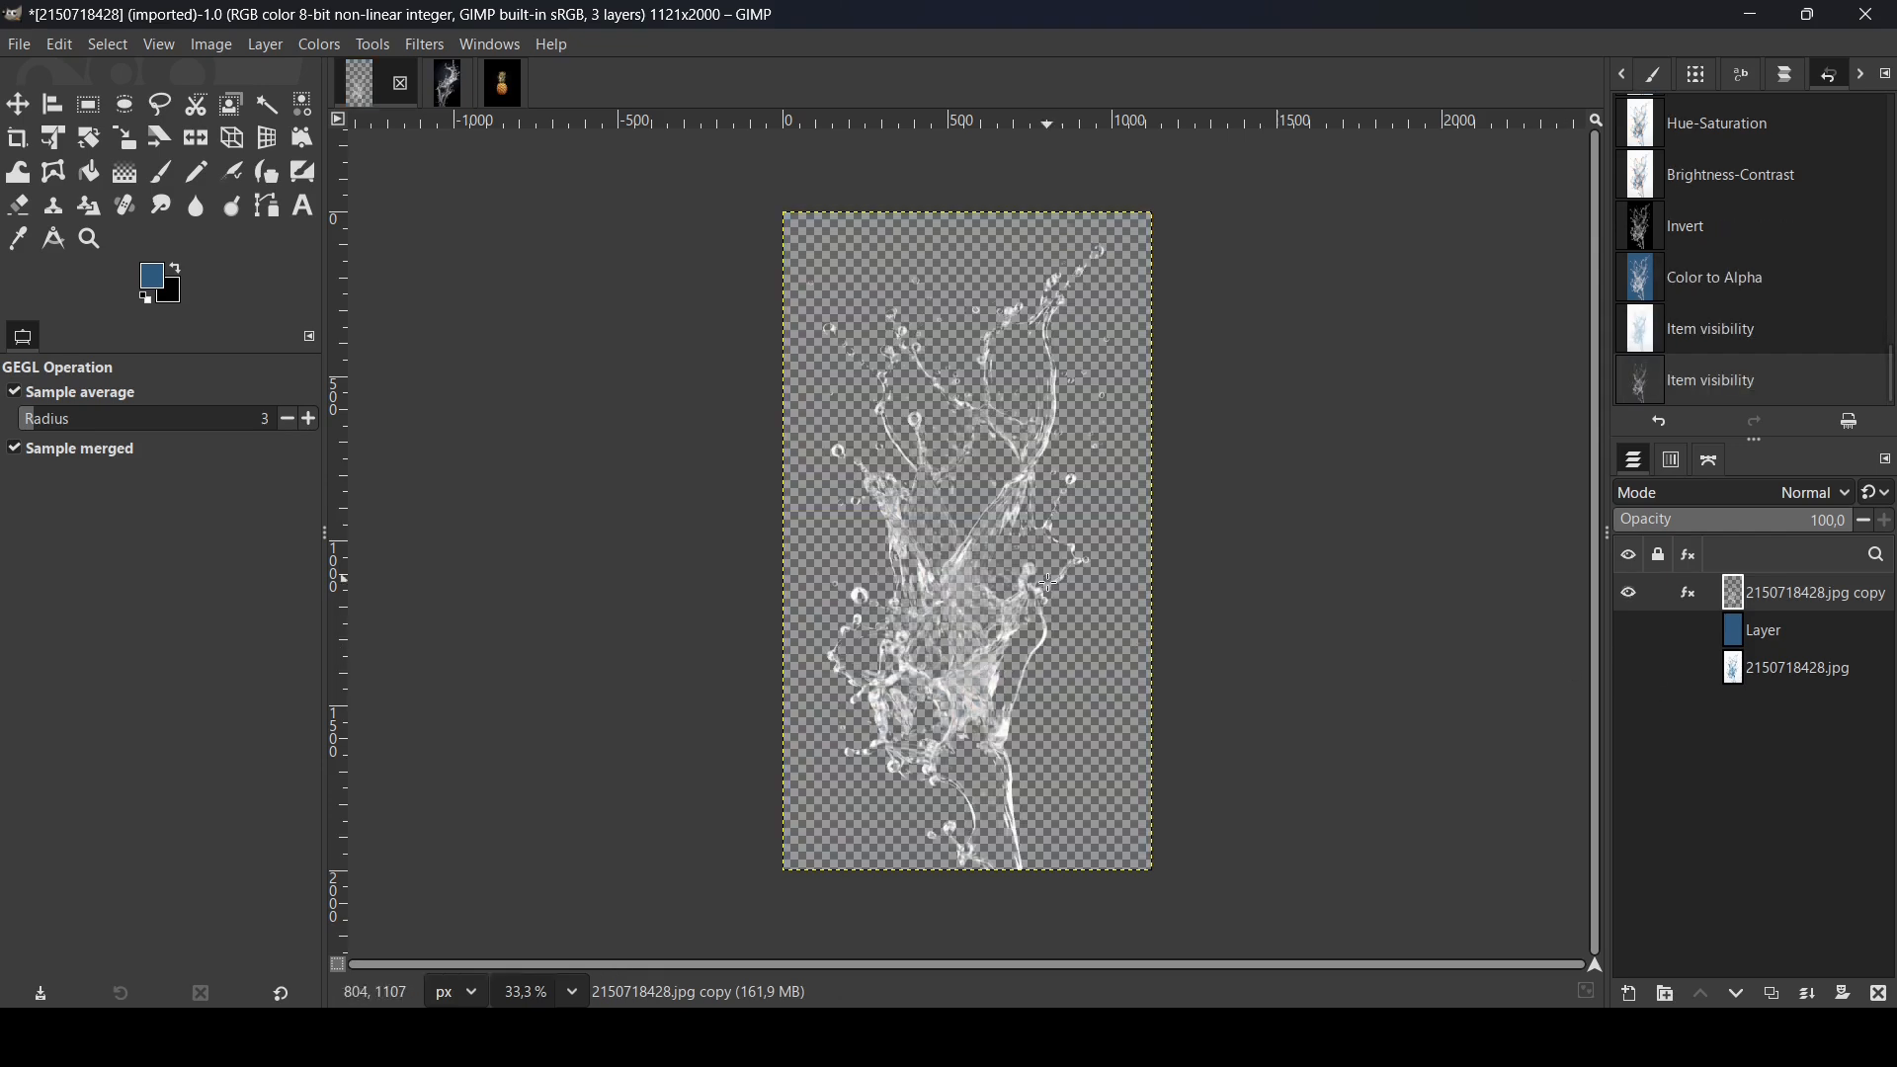
left_click(1633, 632)
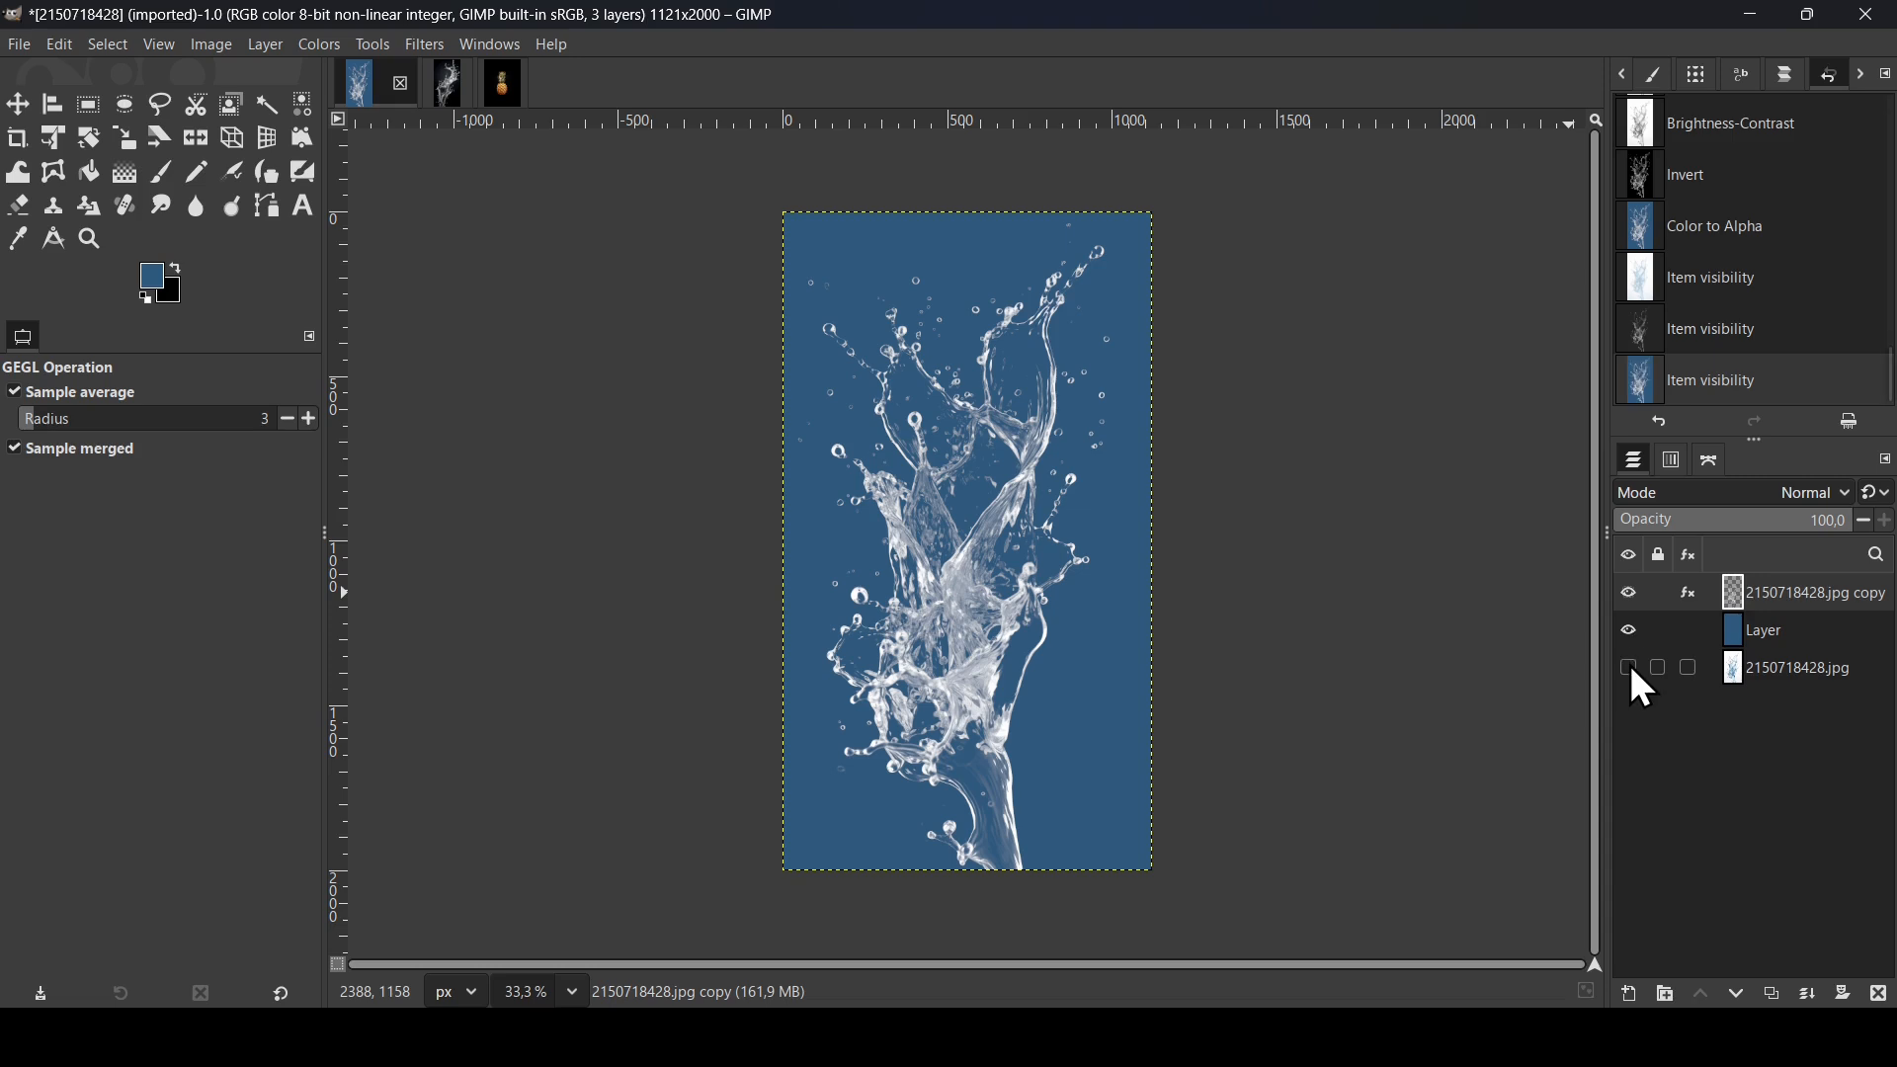
left_click(1631, 669)
left_click(447, 81)
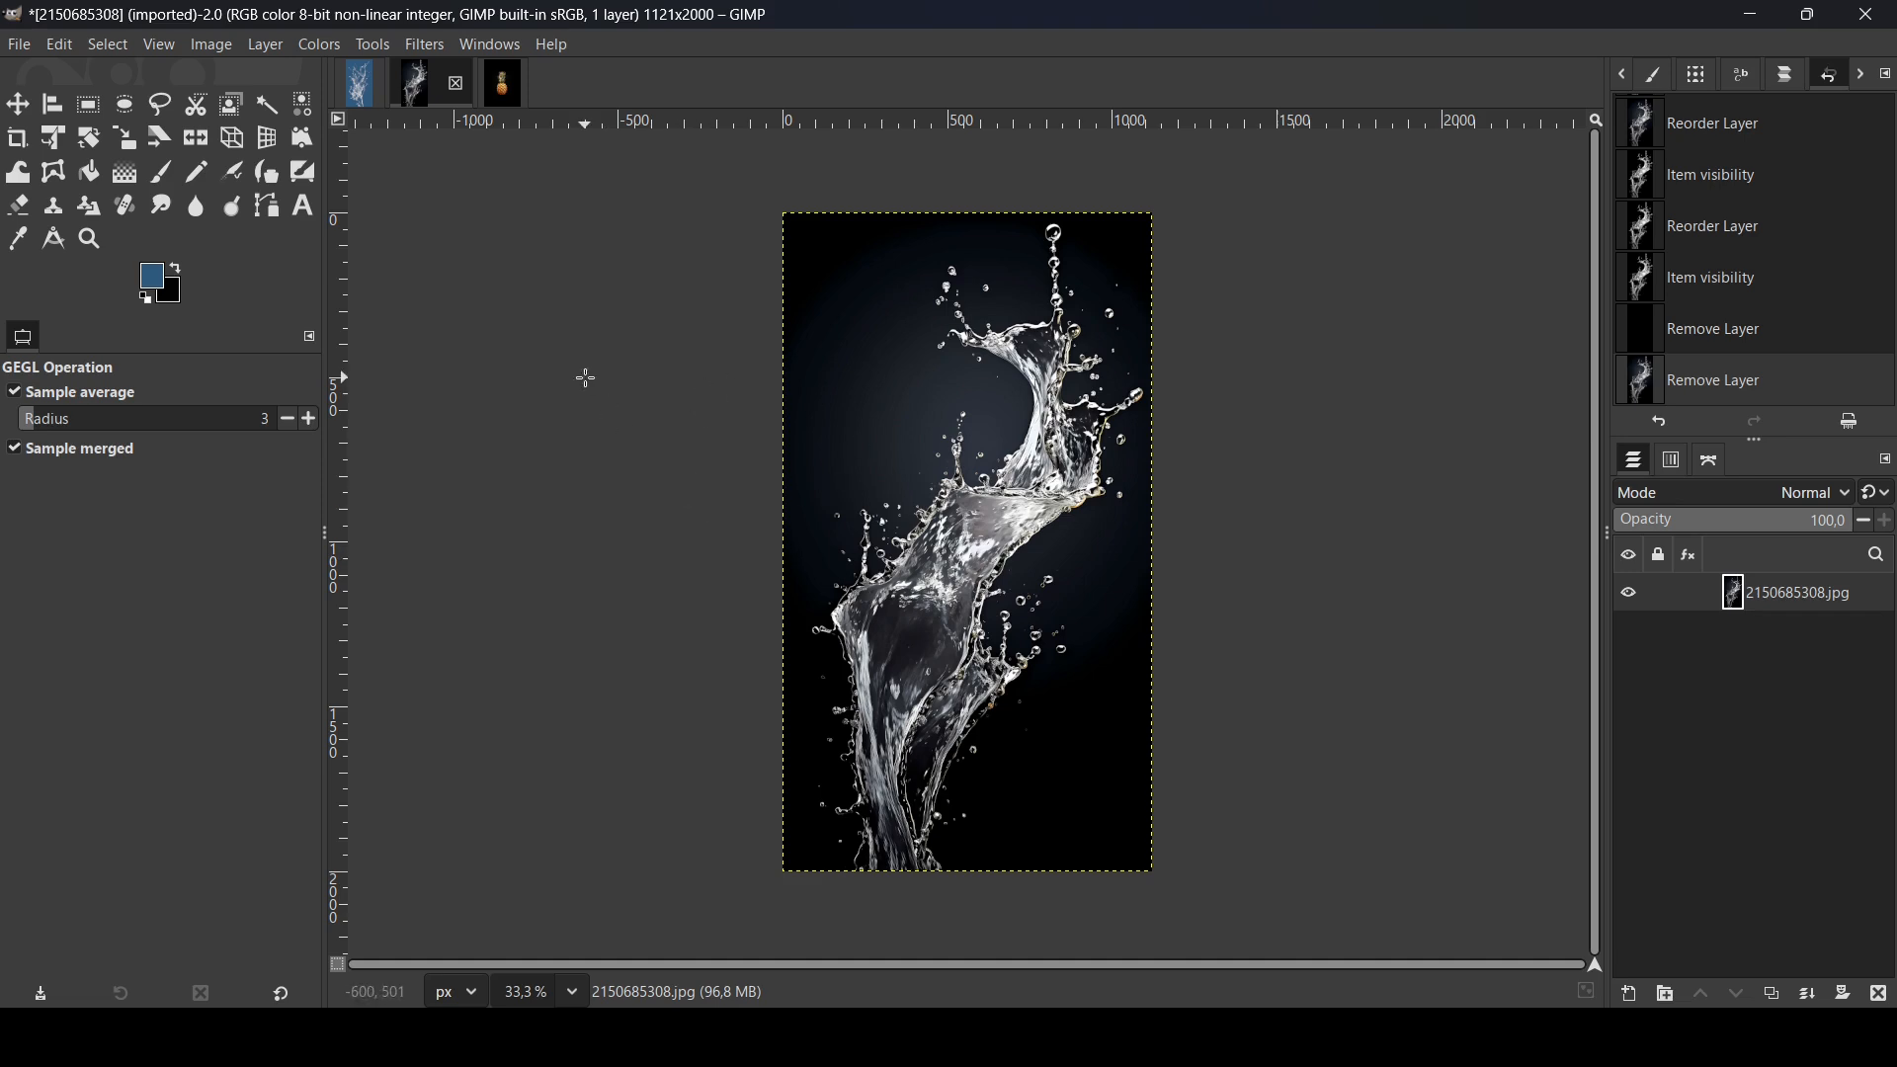
left_click(324, 49)
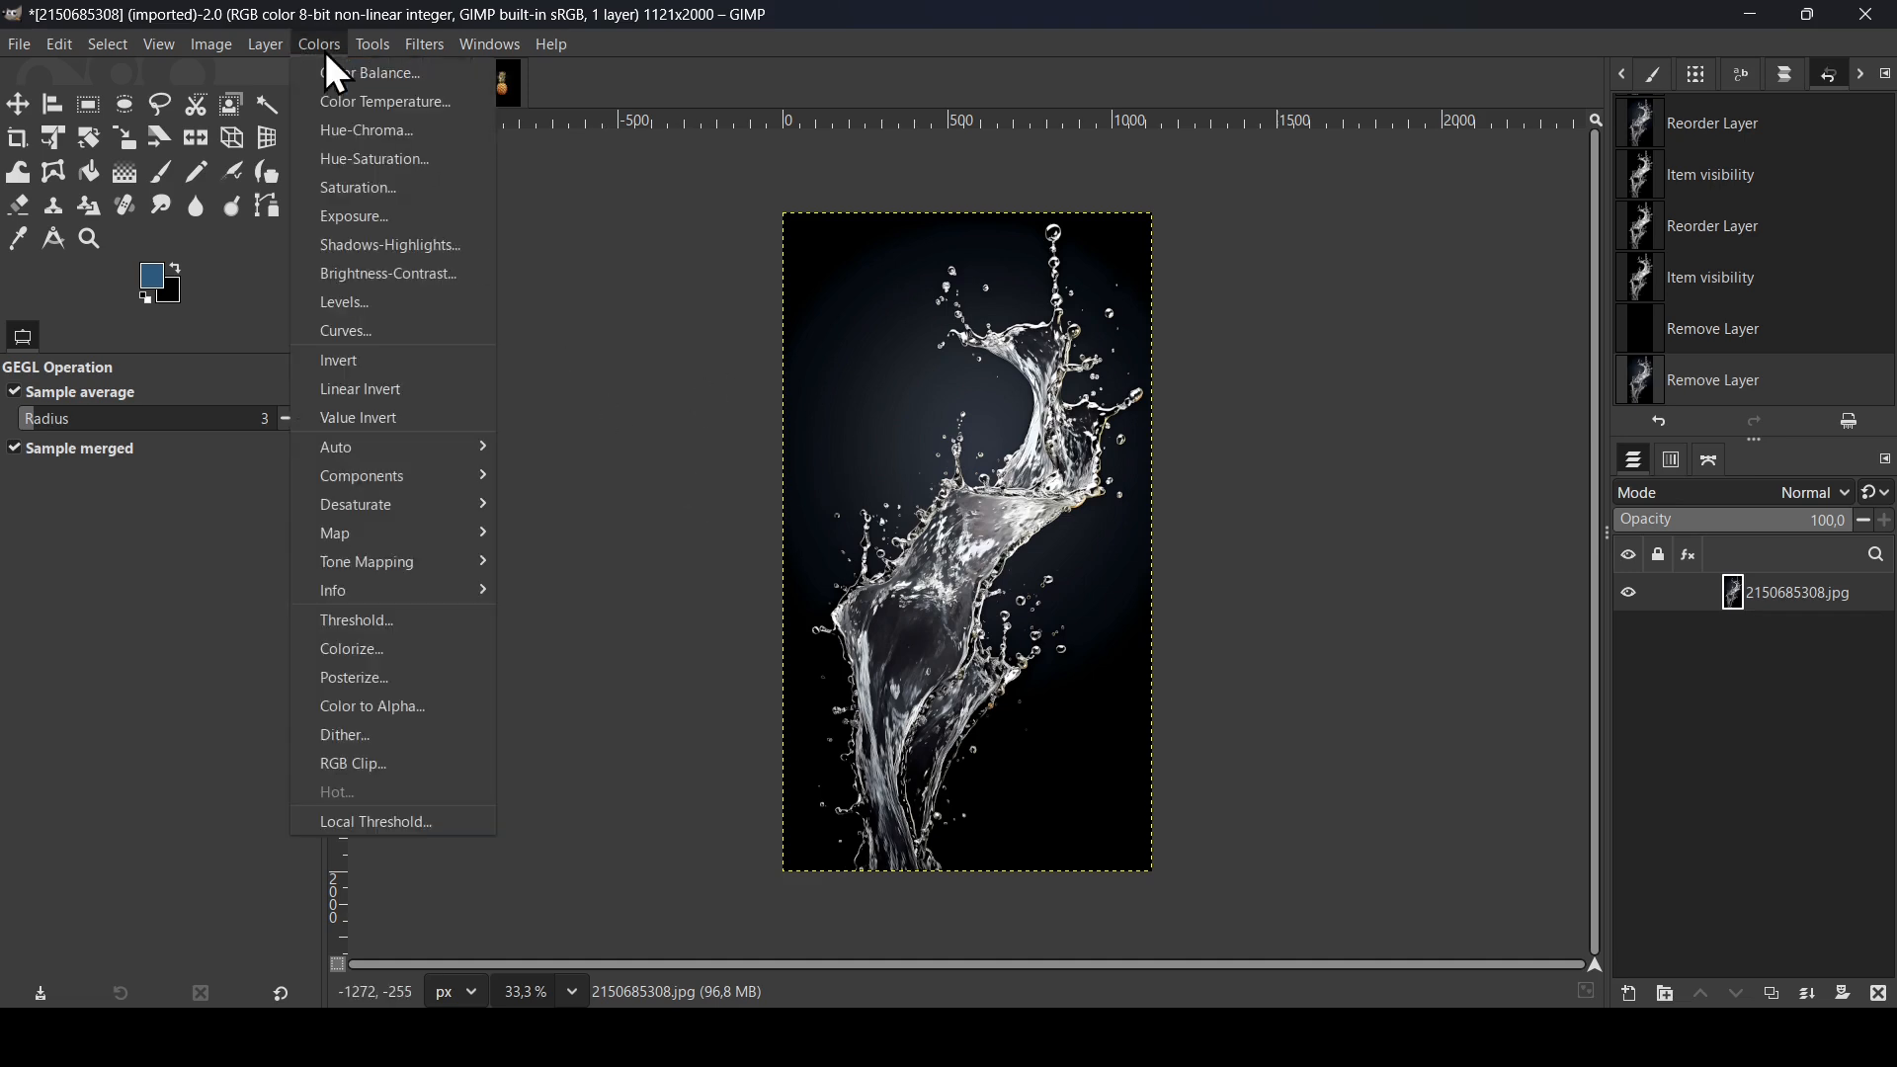
left_click(359, 160)
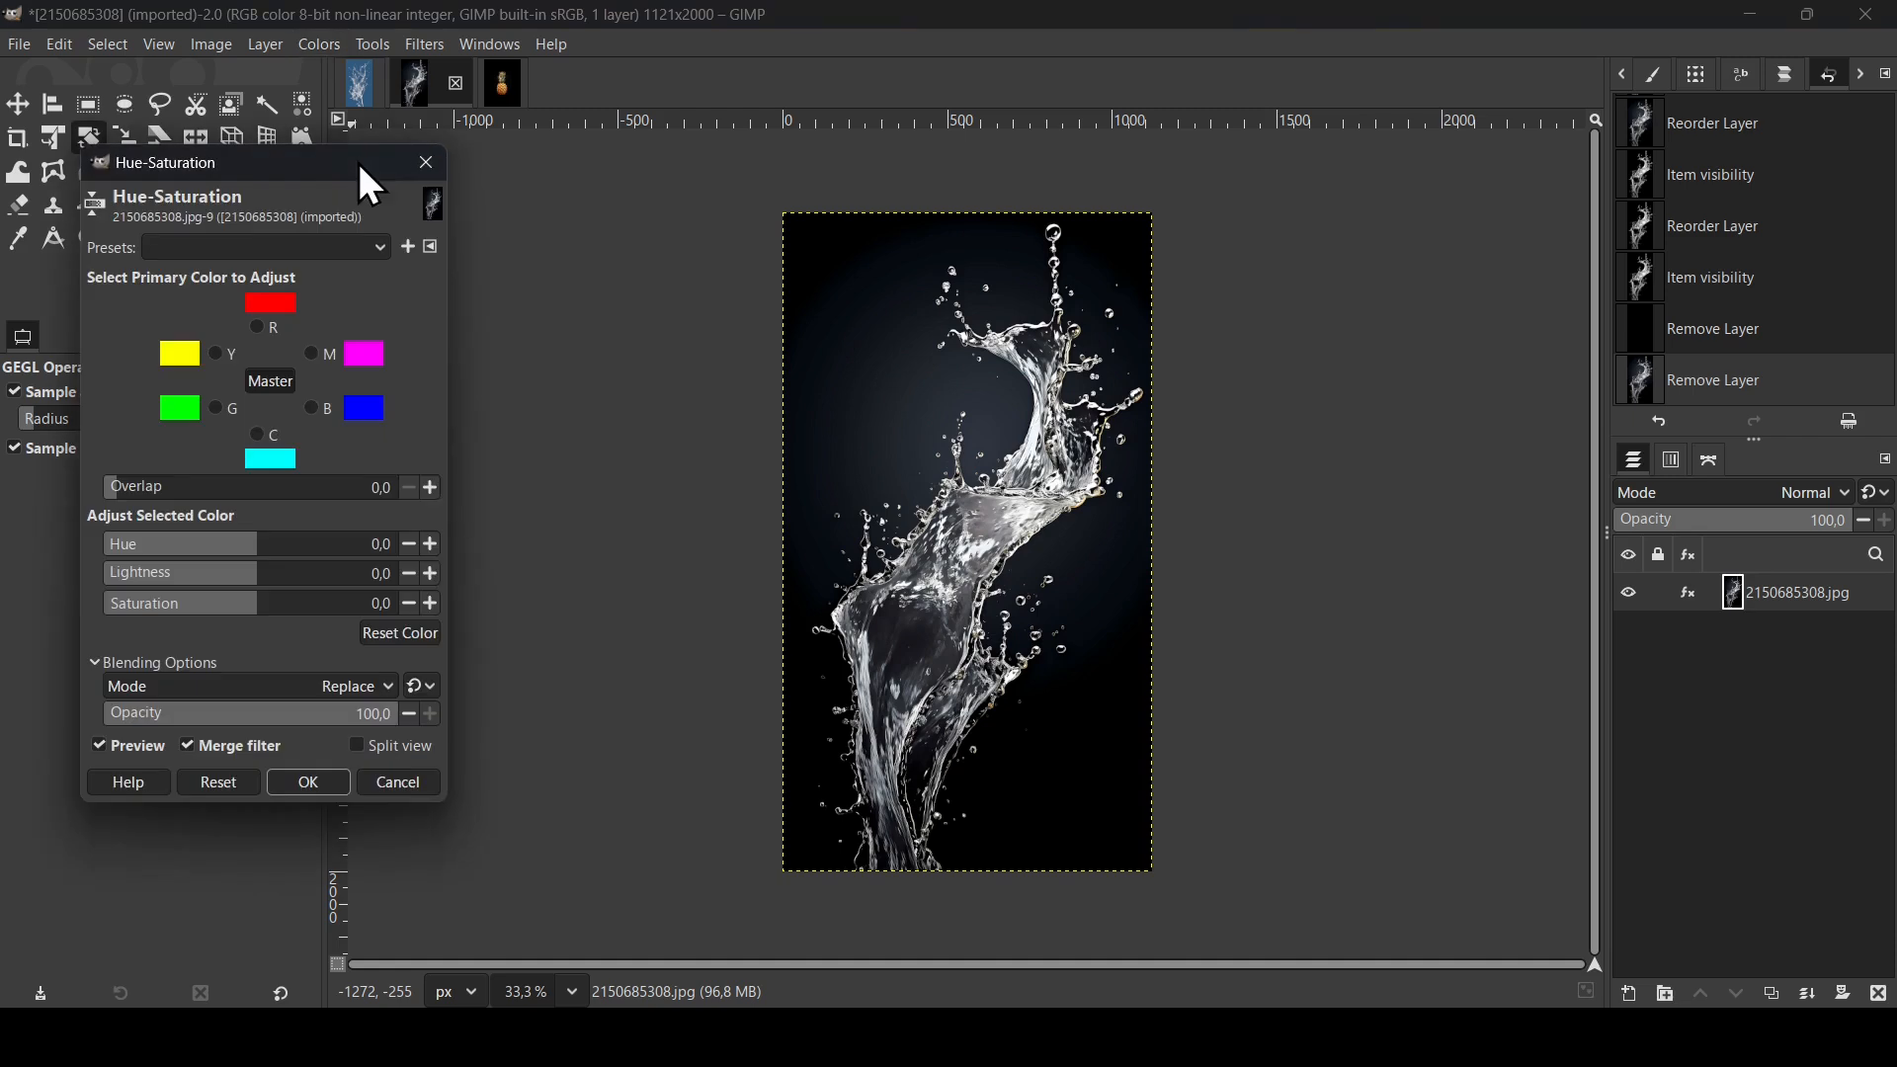
left_click_drag(216, 618, 19, 612)
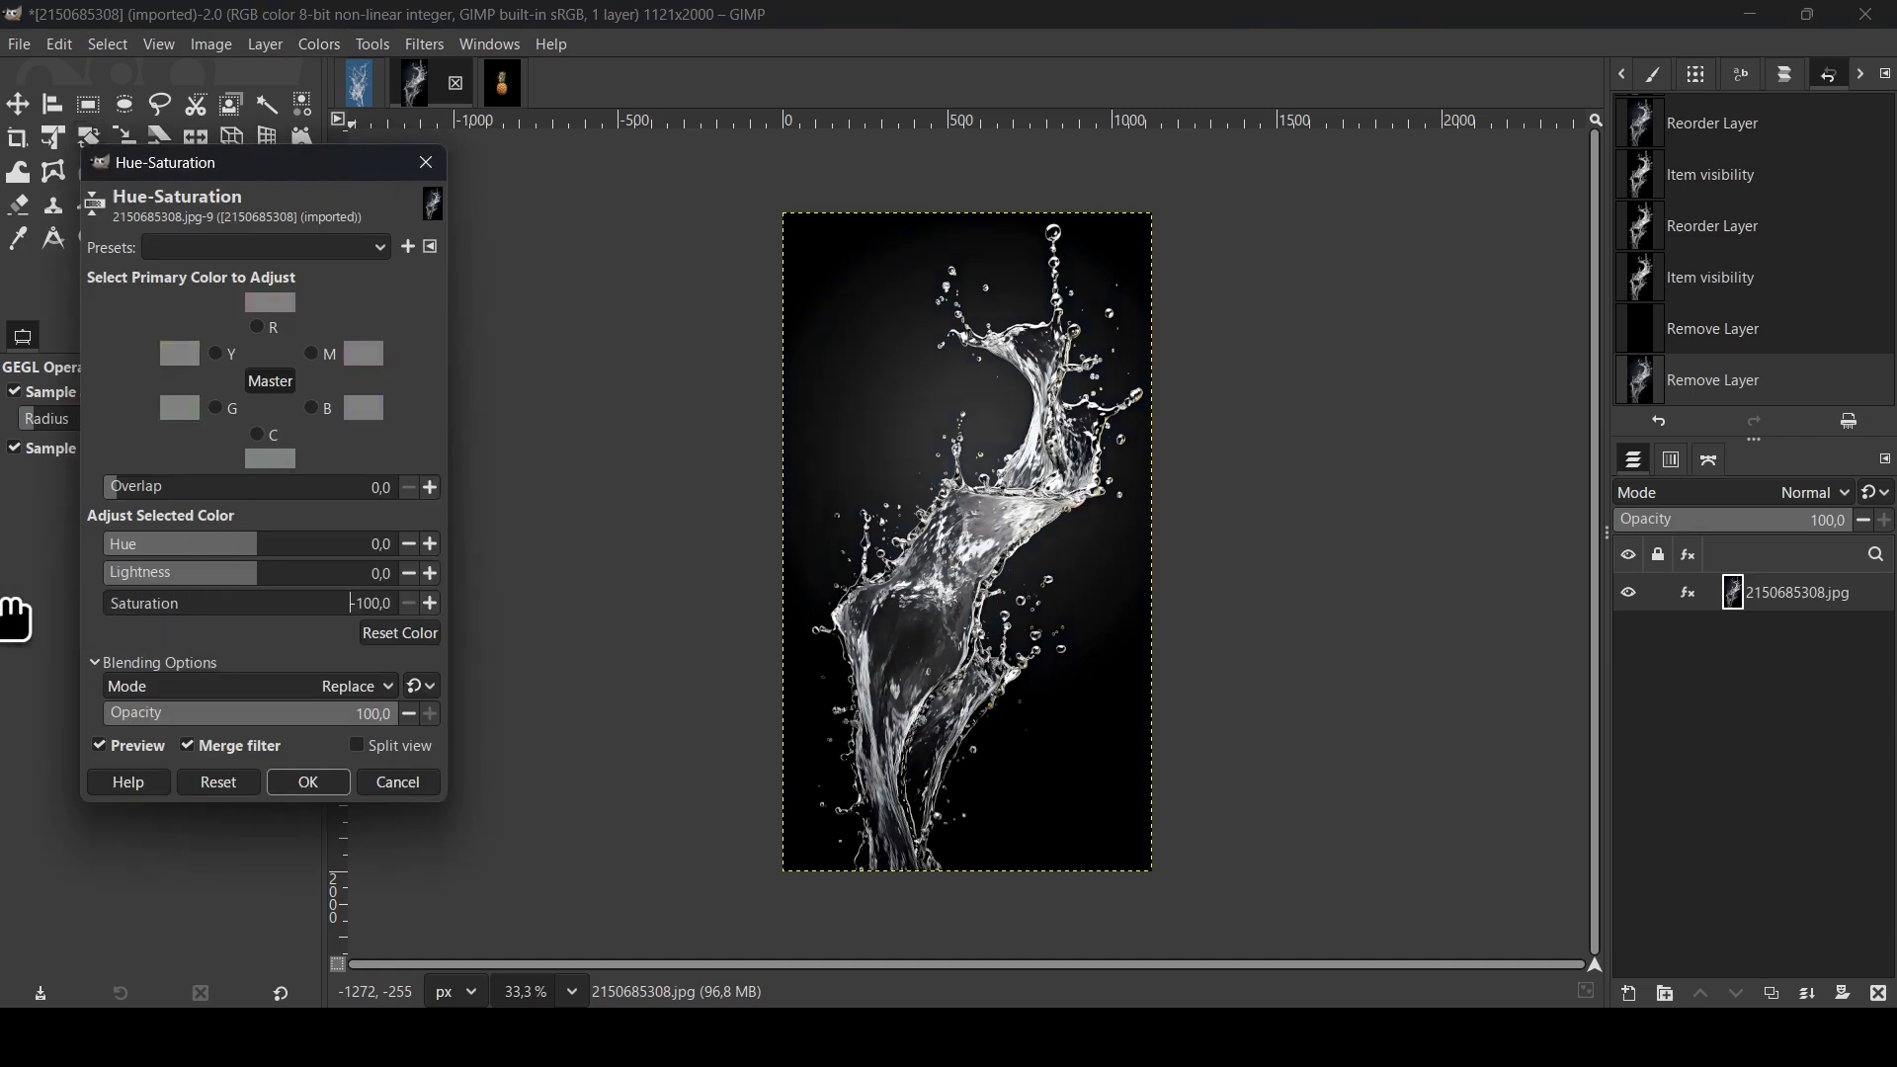
left_click(308, 783)
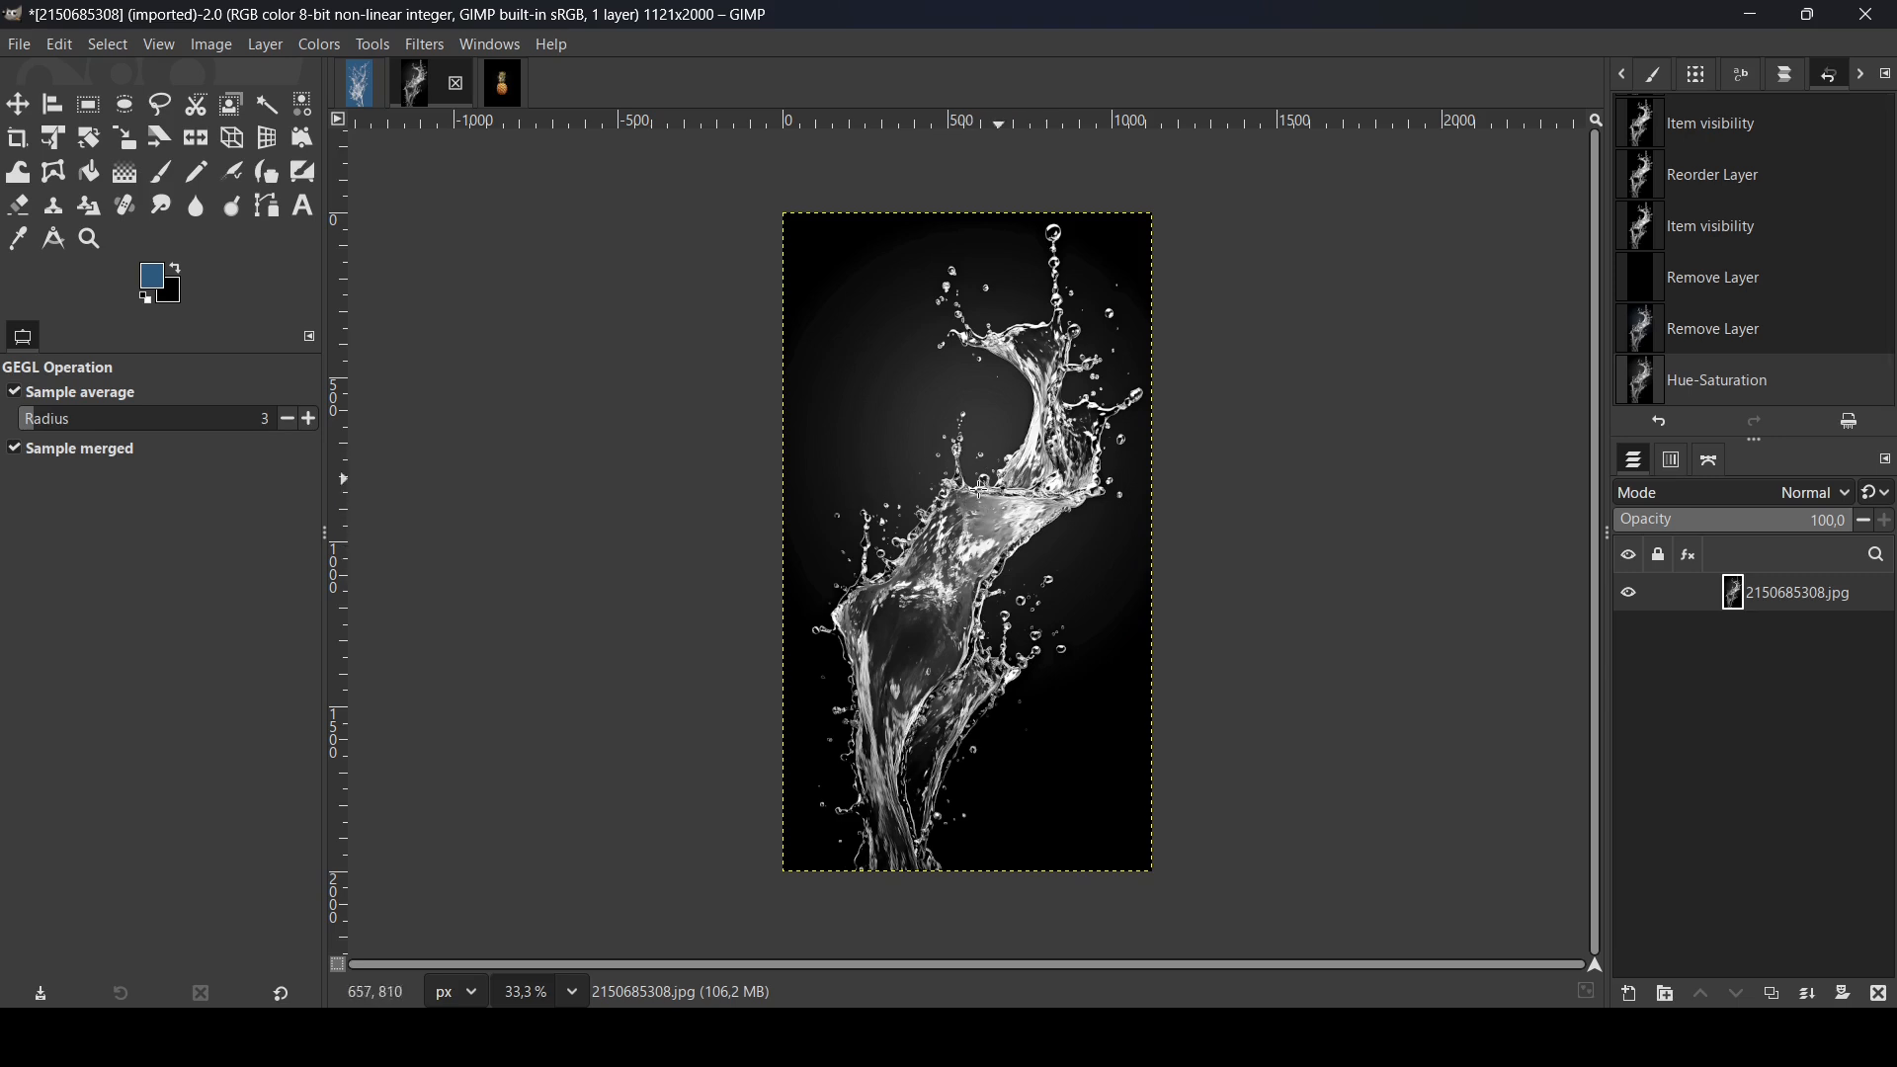
- Set the 2150685308.jpg layer's contrast to 15 with Brightness-Contrast, comparing the preview before applying it
left_click(332, 50)
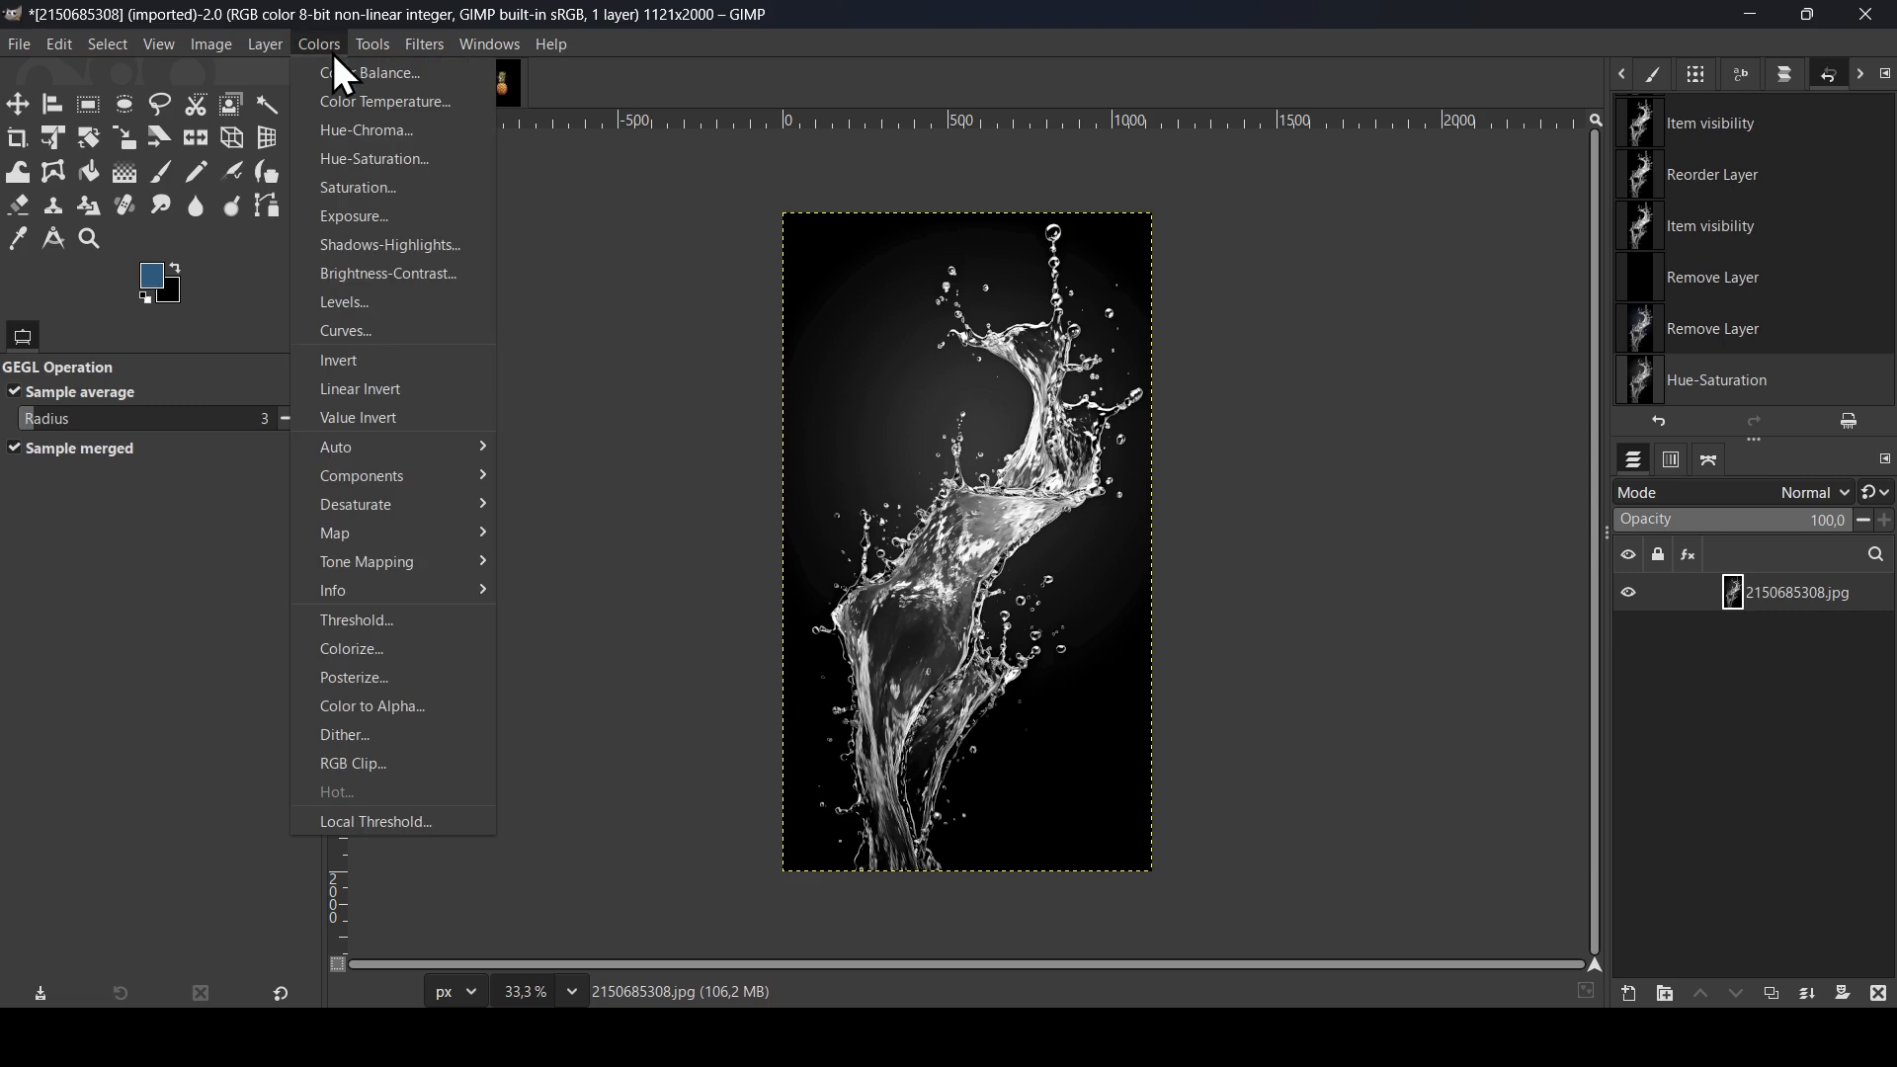
left_click(404, 276)
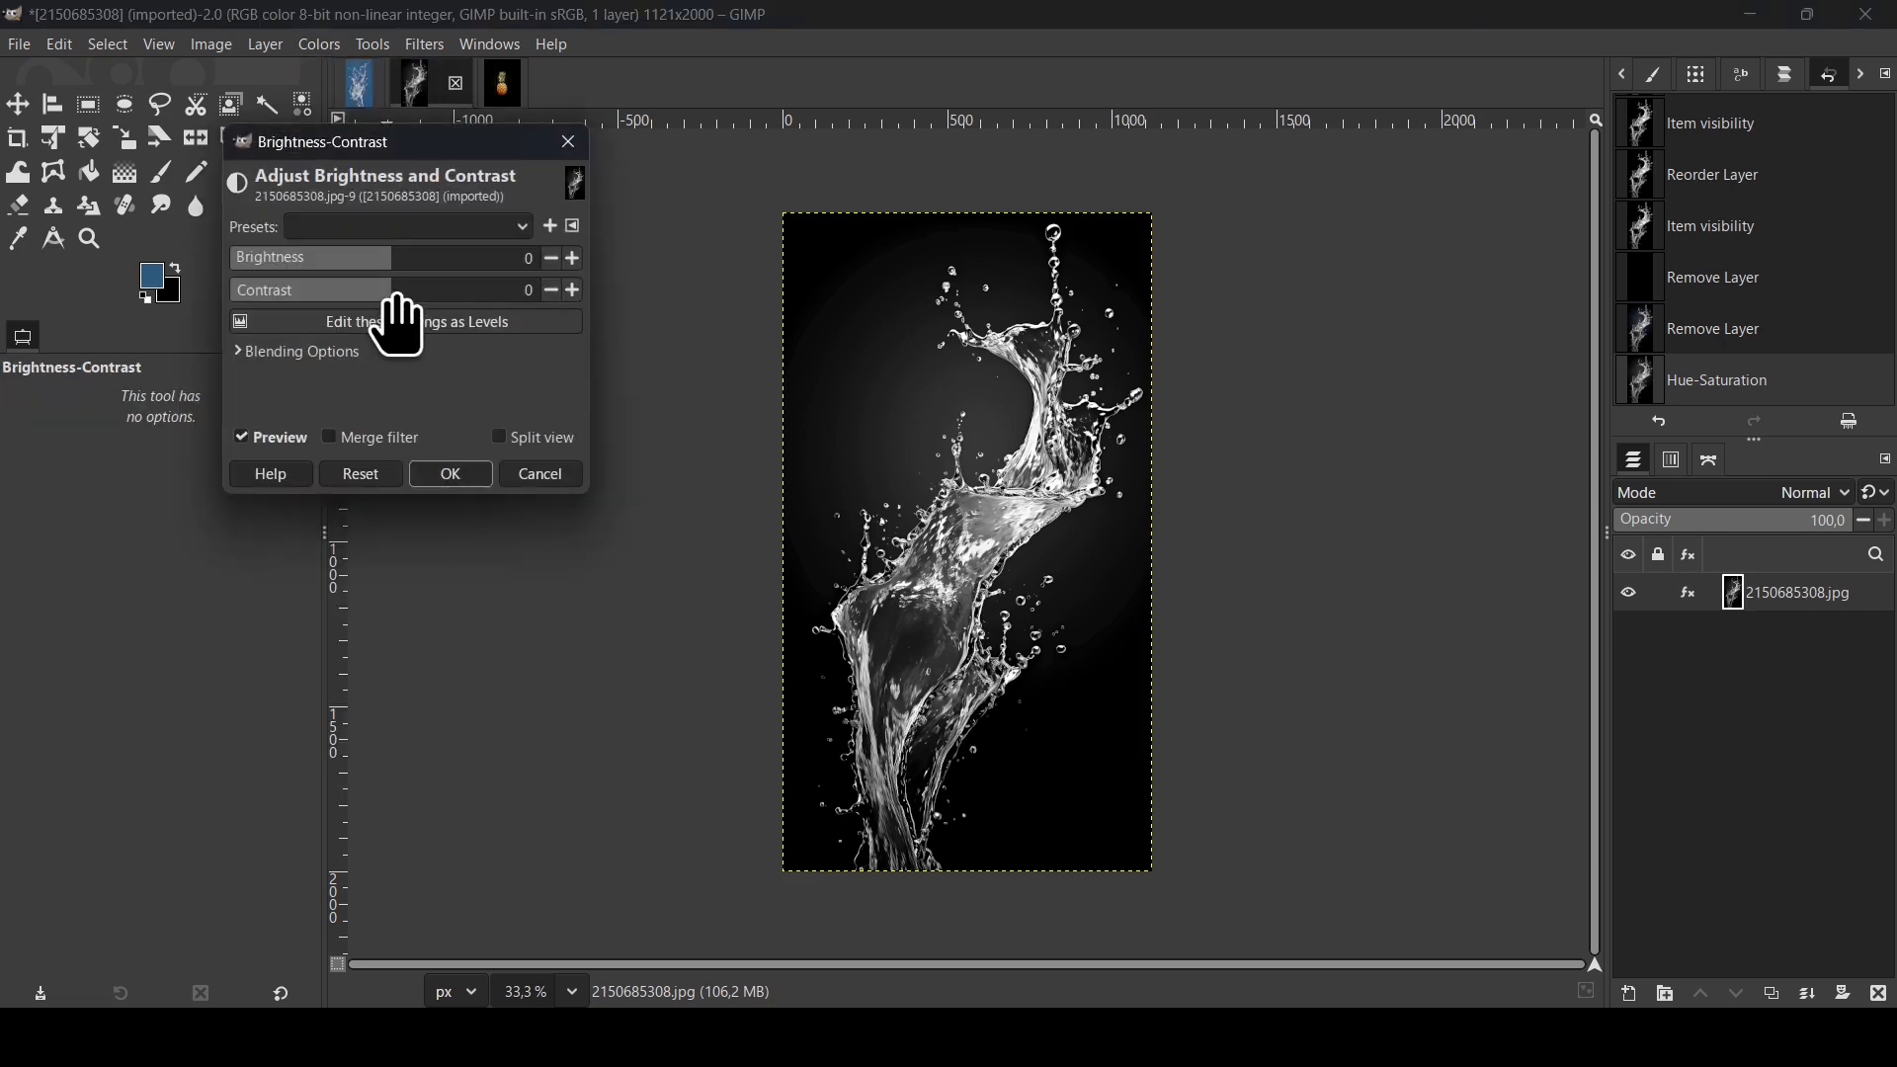
left_click_drag(397, 296, 408, 297)
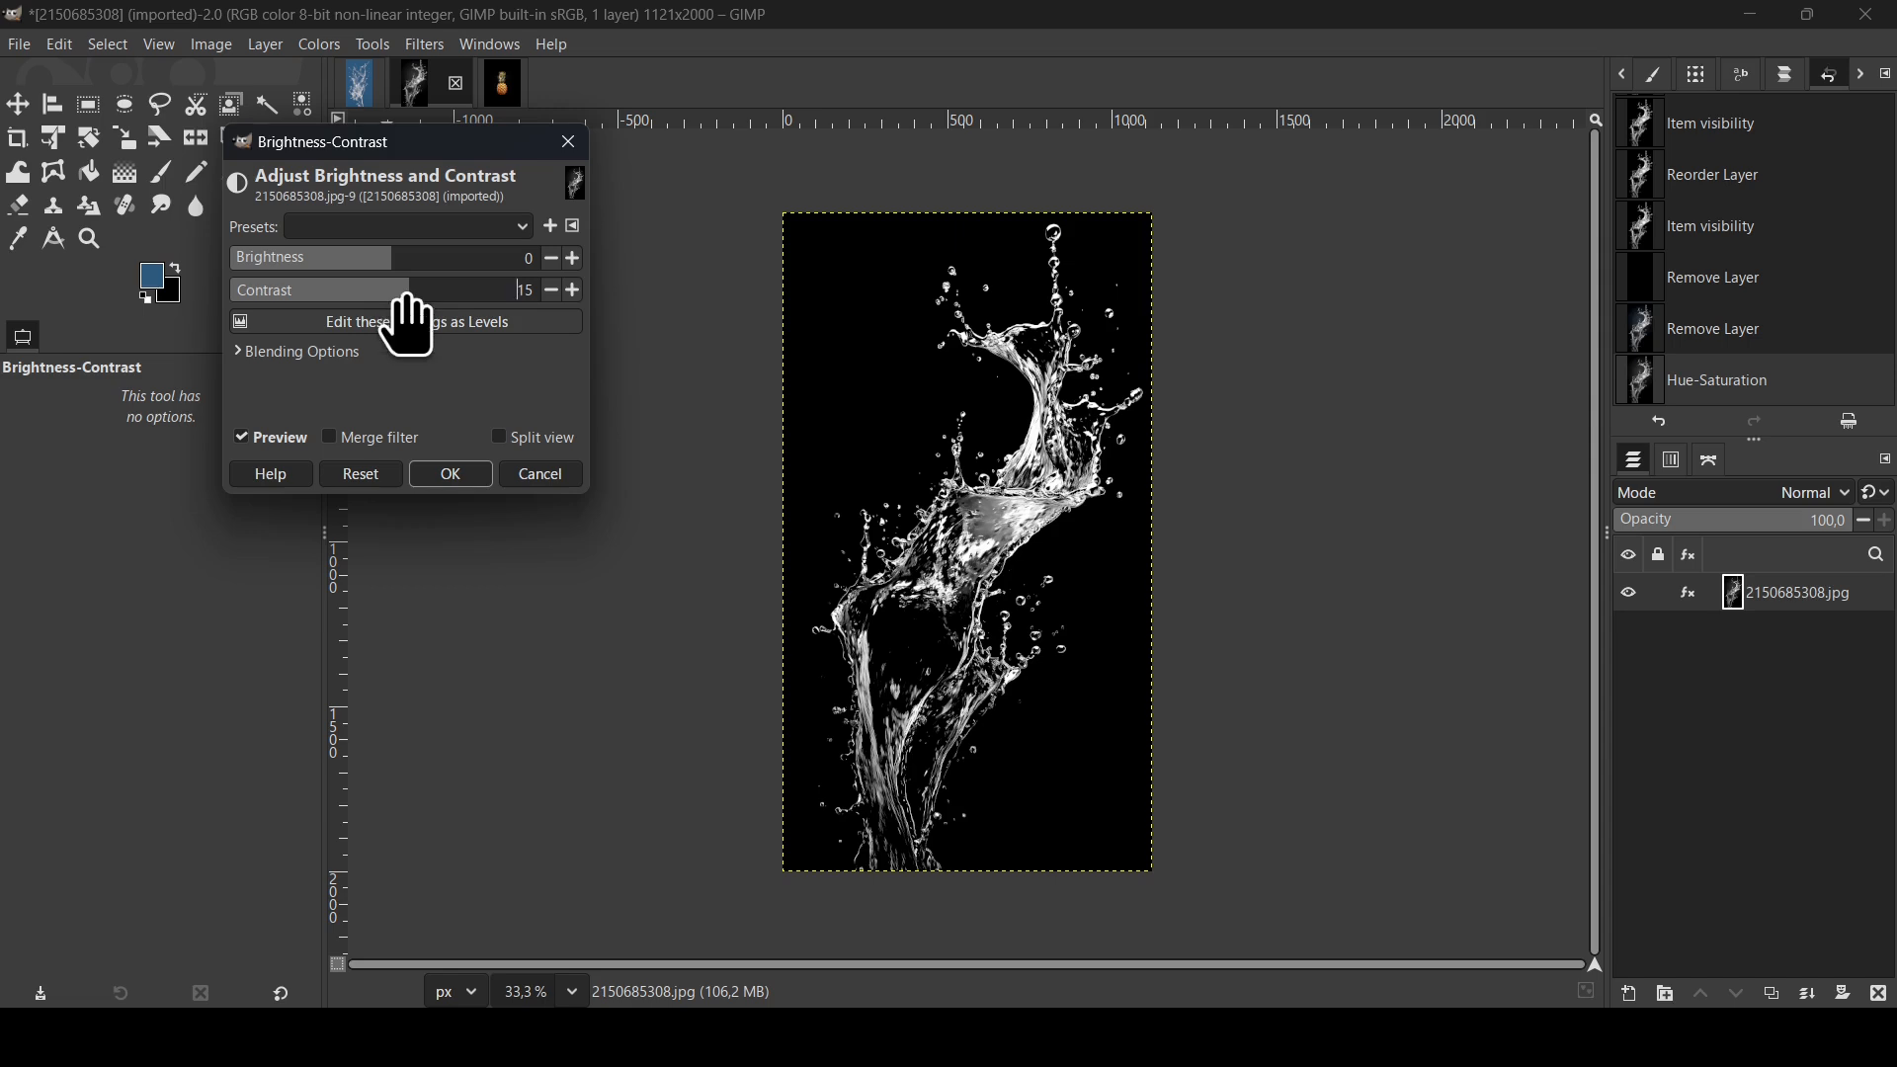
left_click(289, 435)
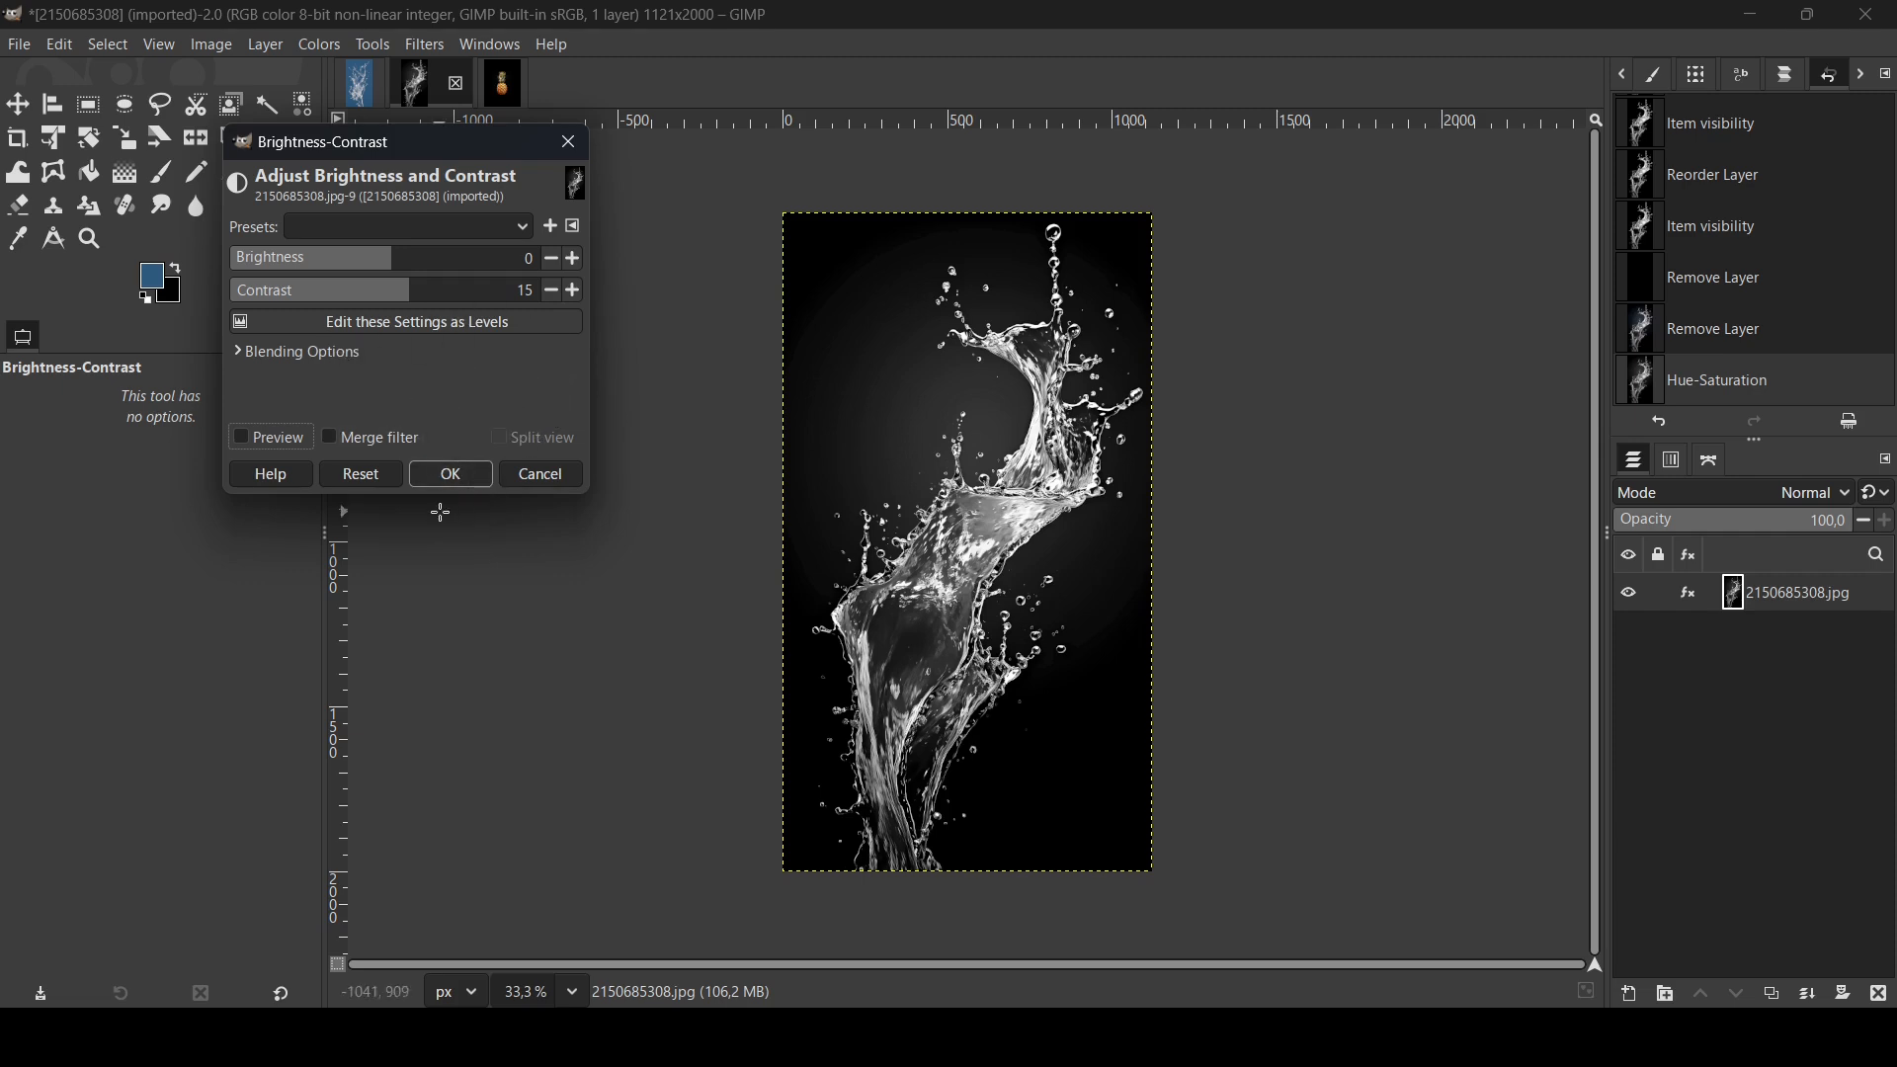
left_click(282, 436)
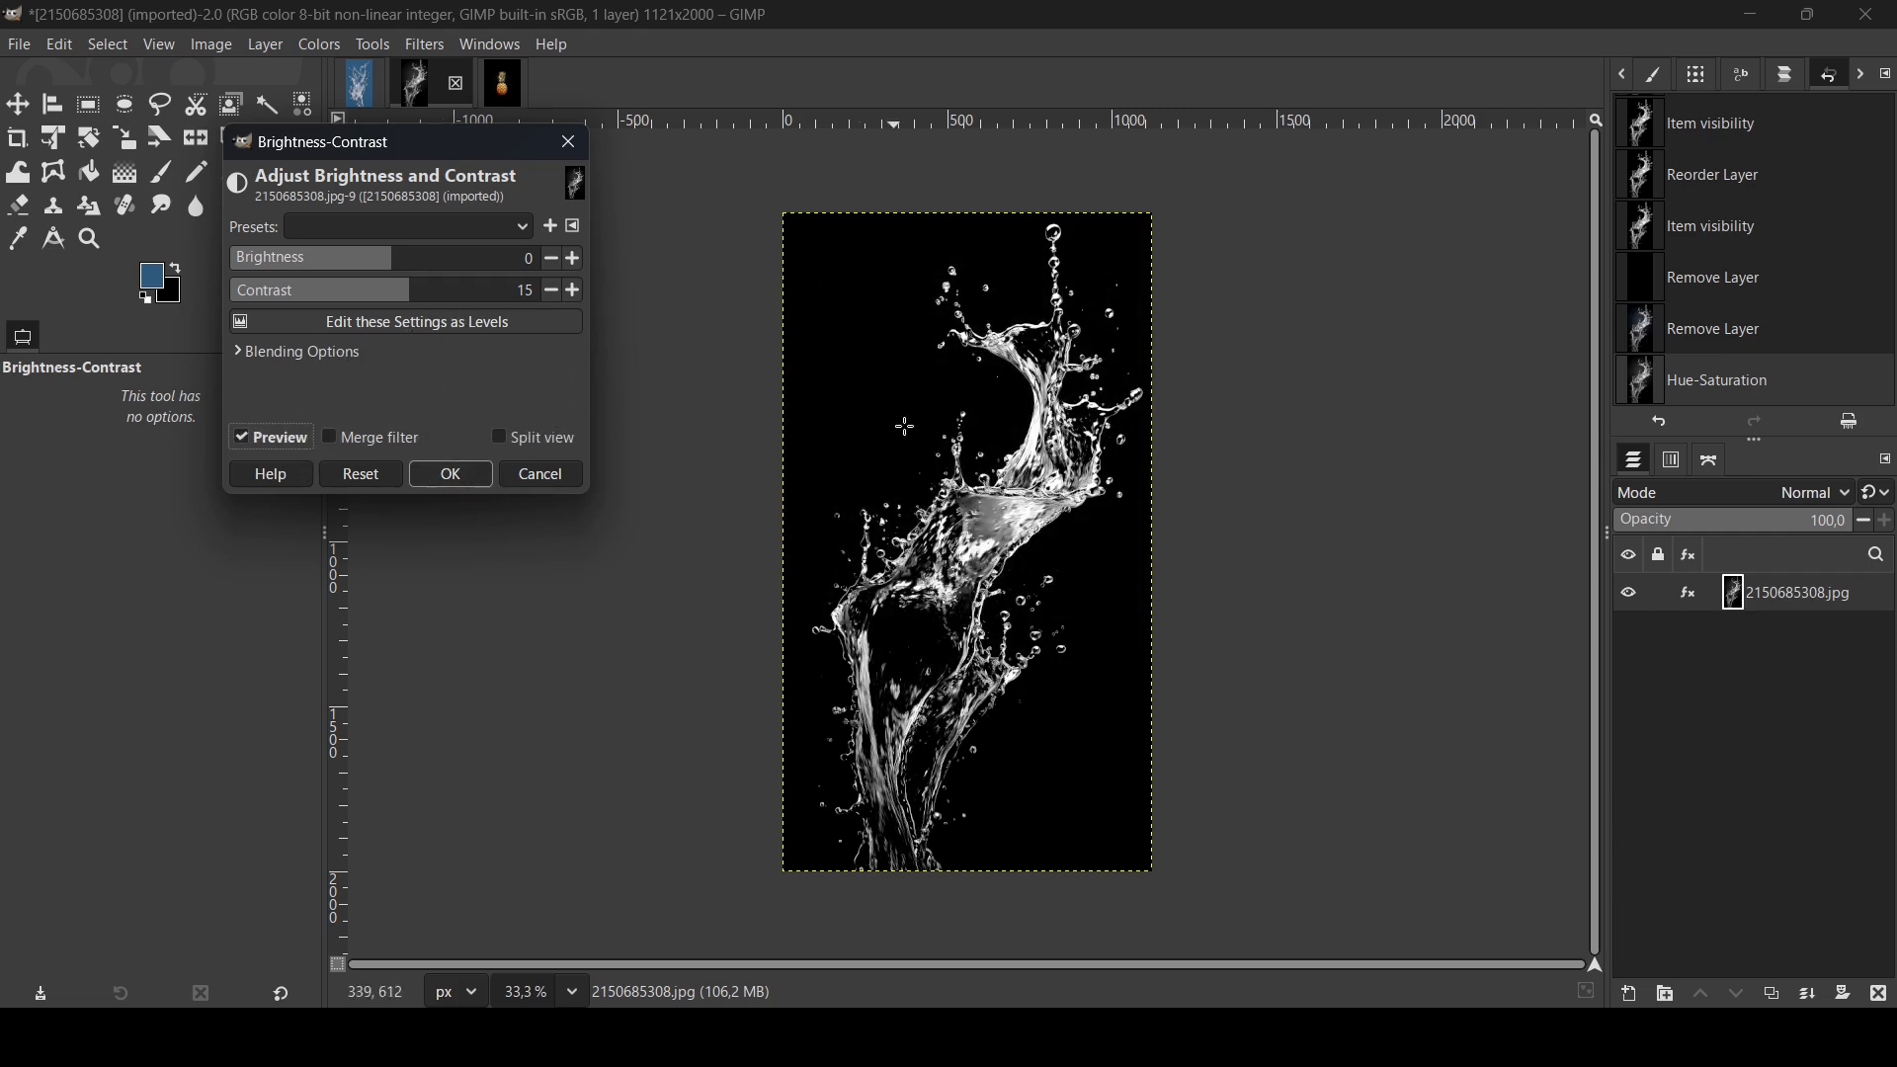
left_click(438, 481)
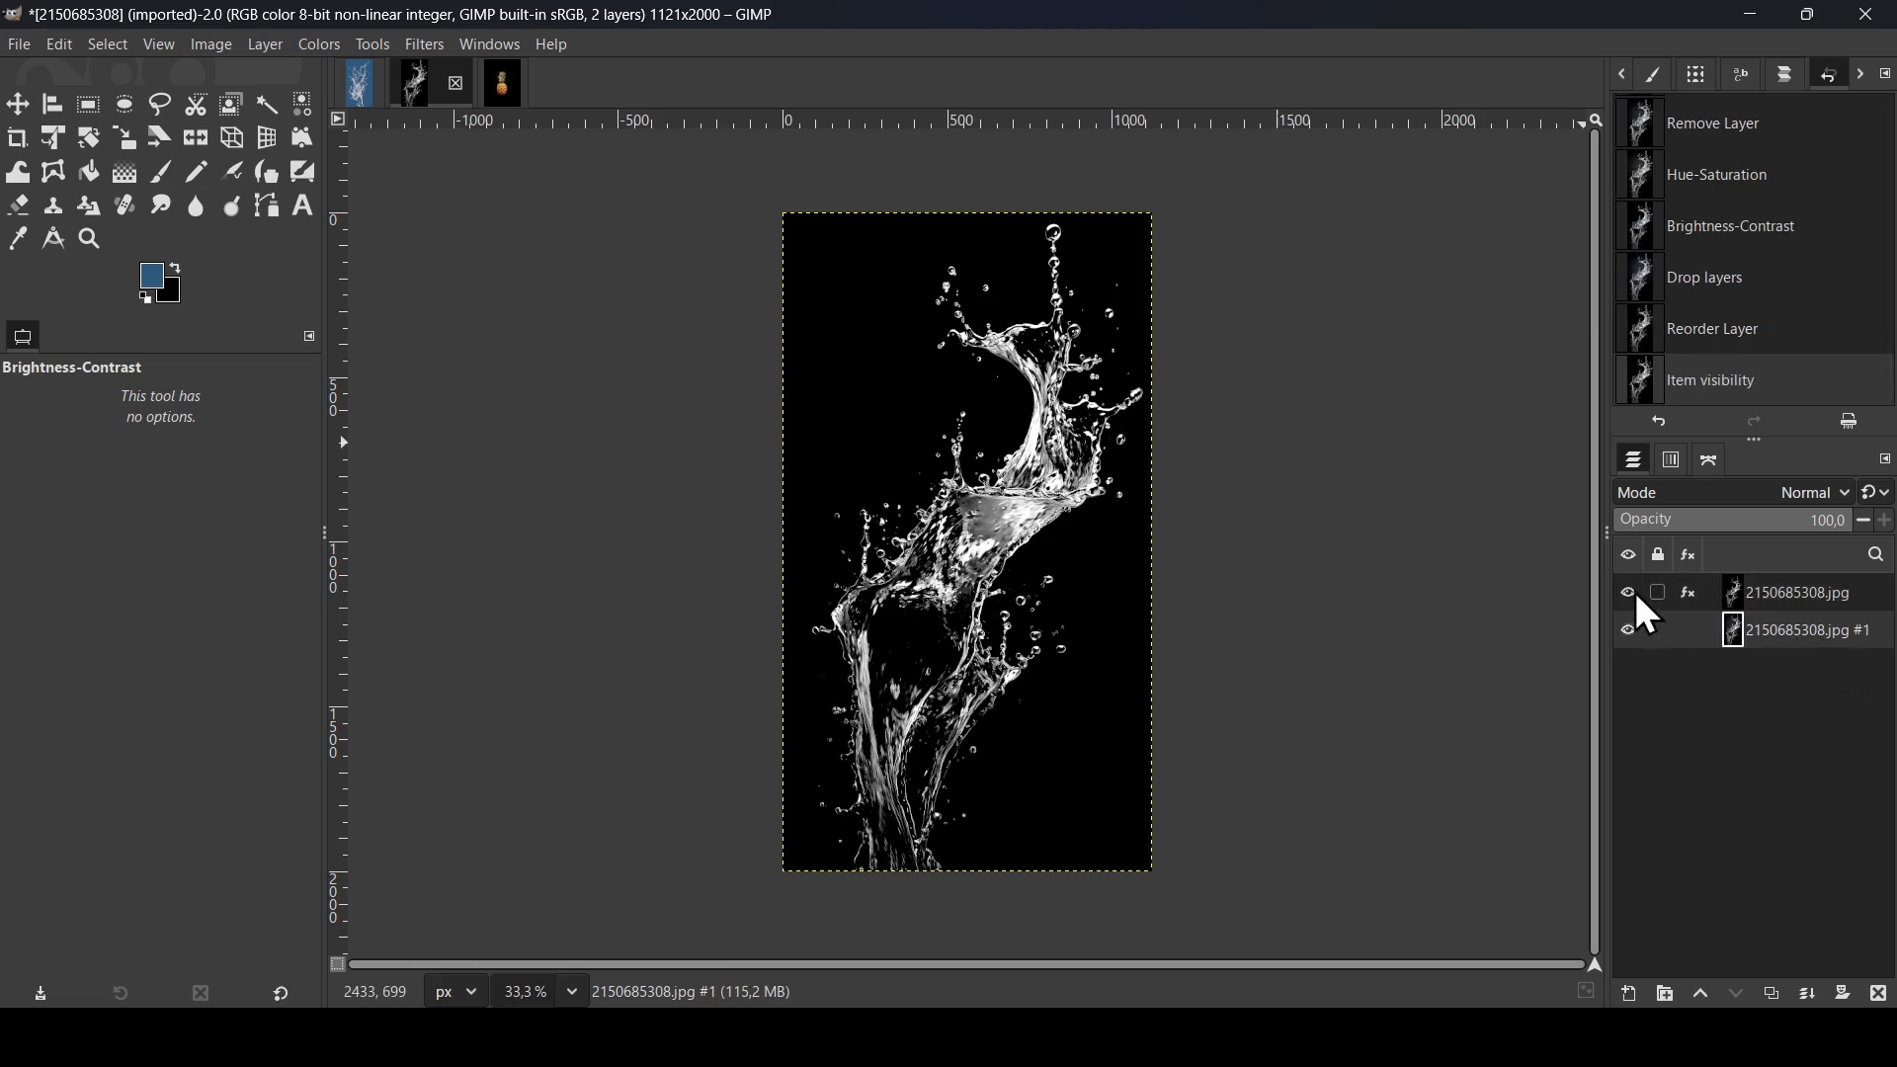
- Create a new layer between the desaturated photo and 2150685308.jpg #1, and fill it with the blue foreground color
left_click(1628, 593)
left_click(1629, 593)
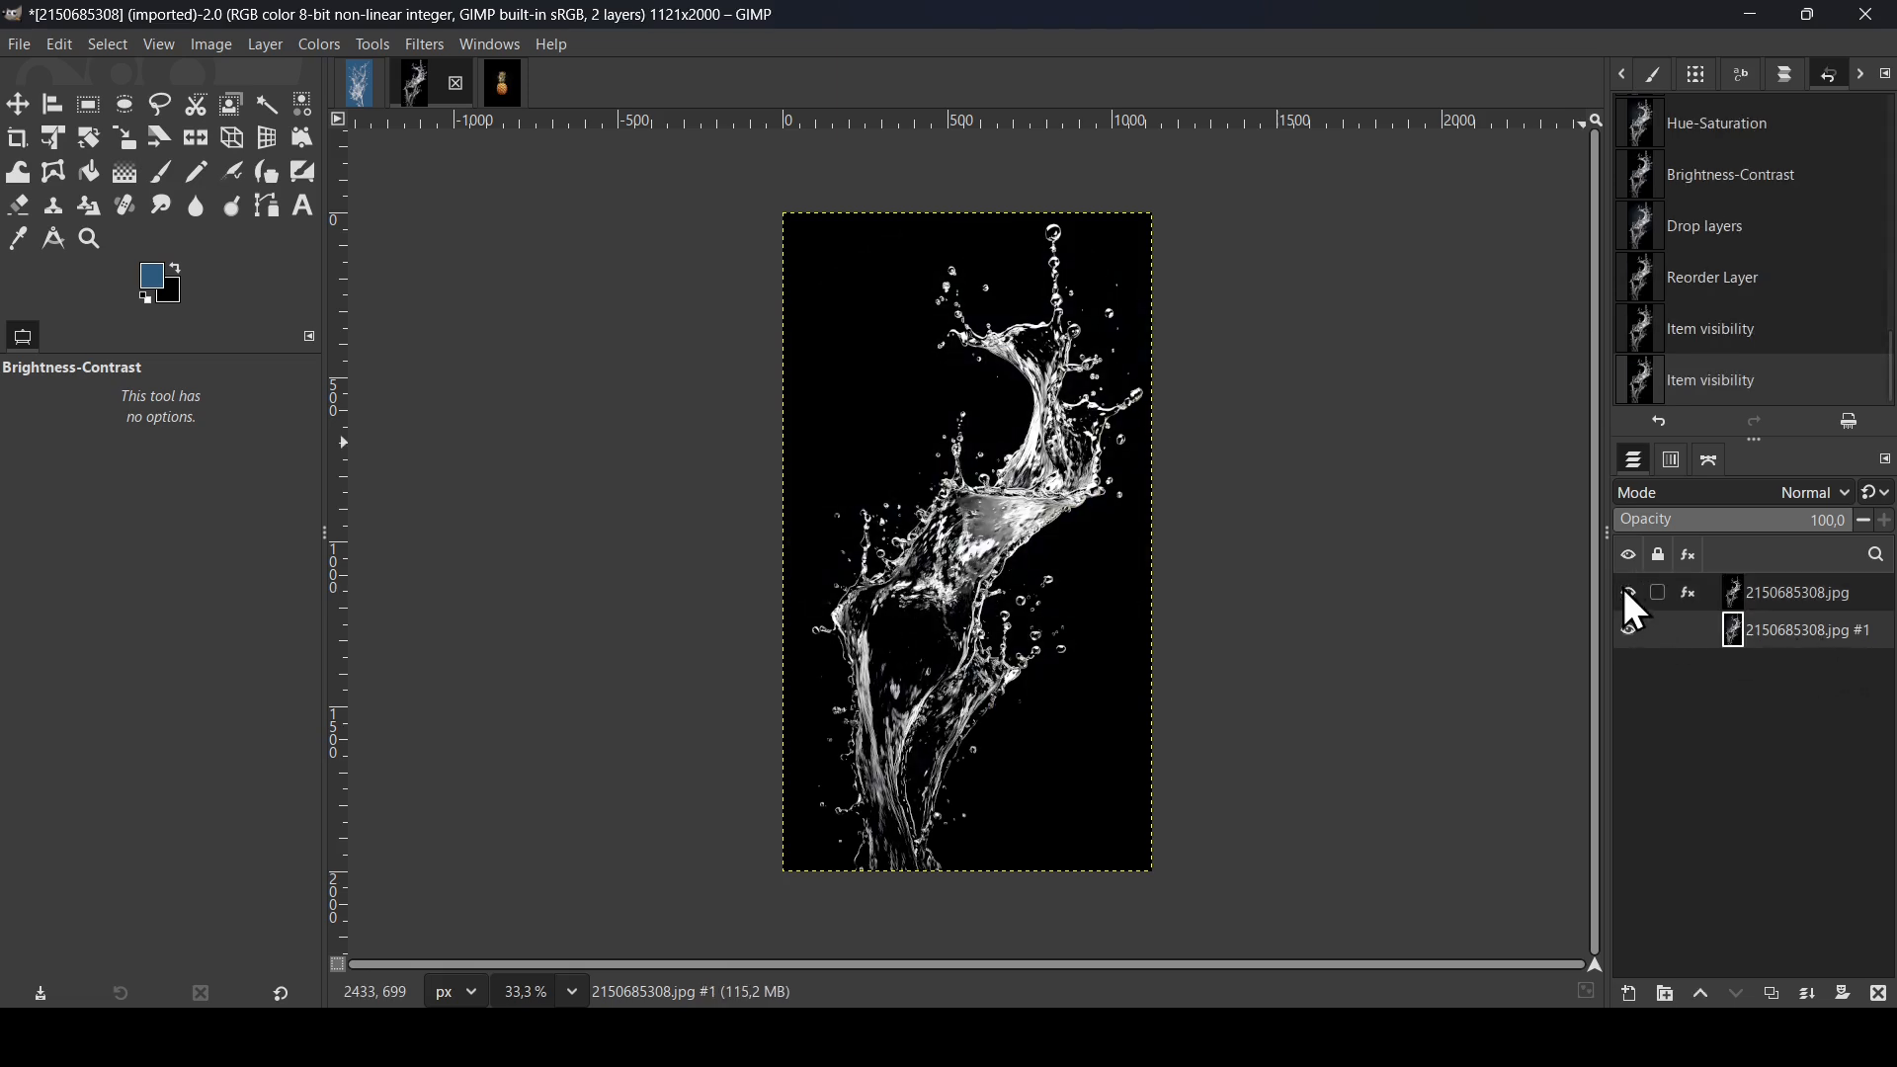
left_click(1740, 605)
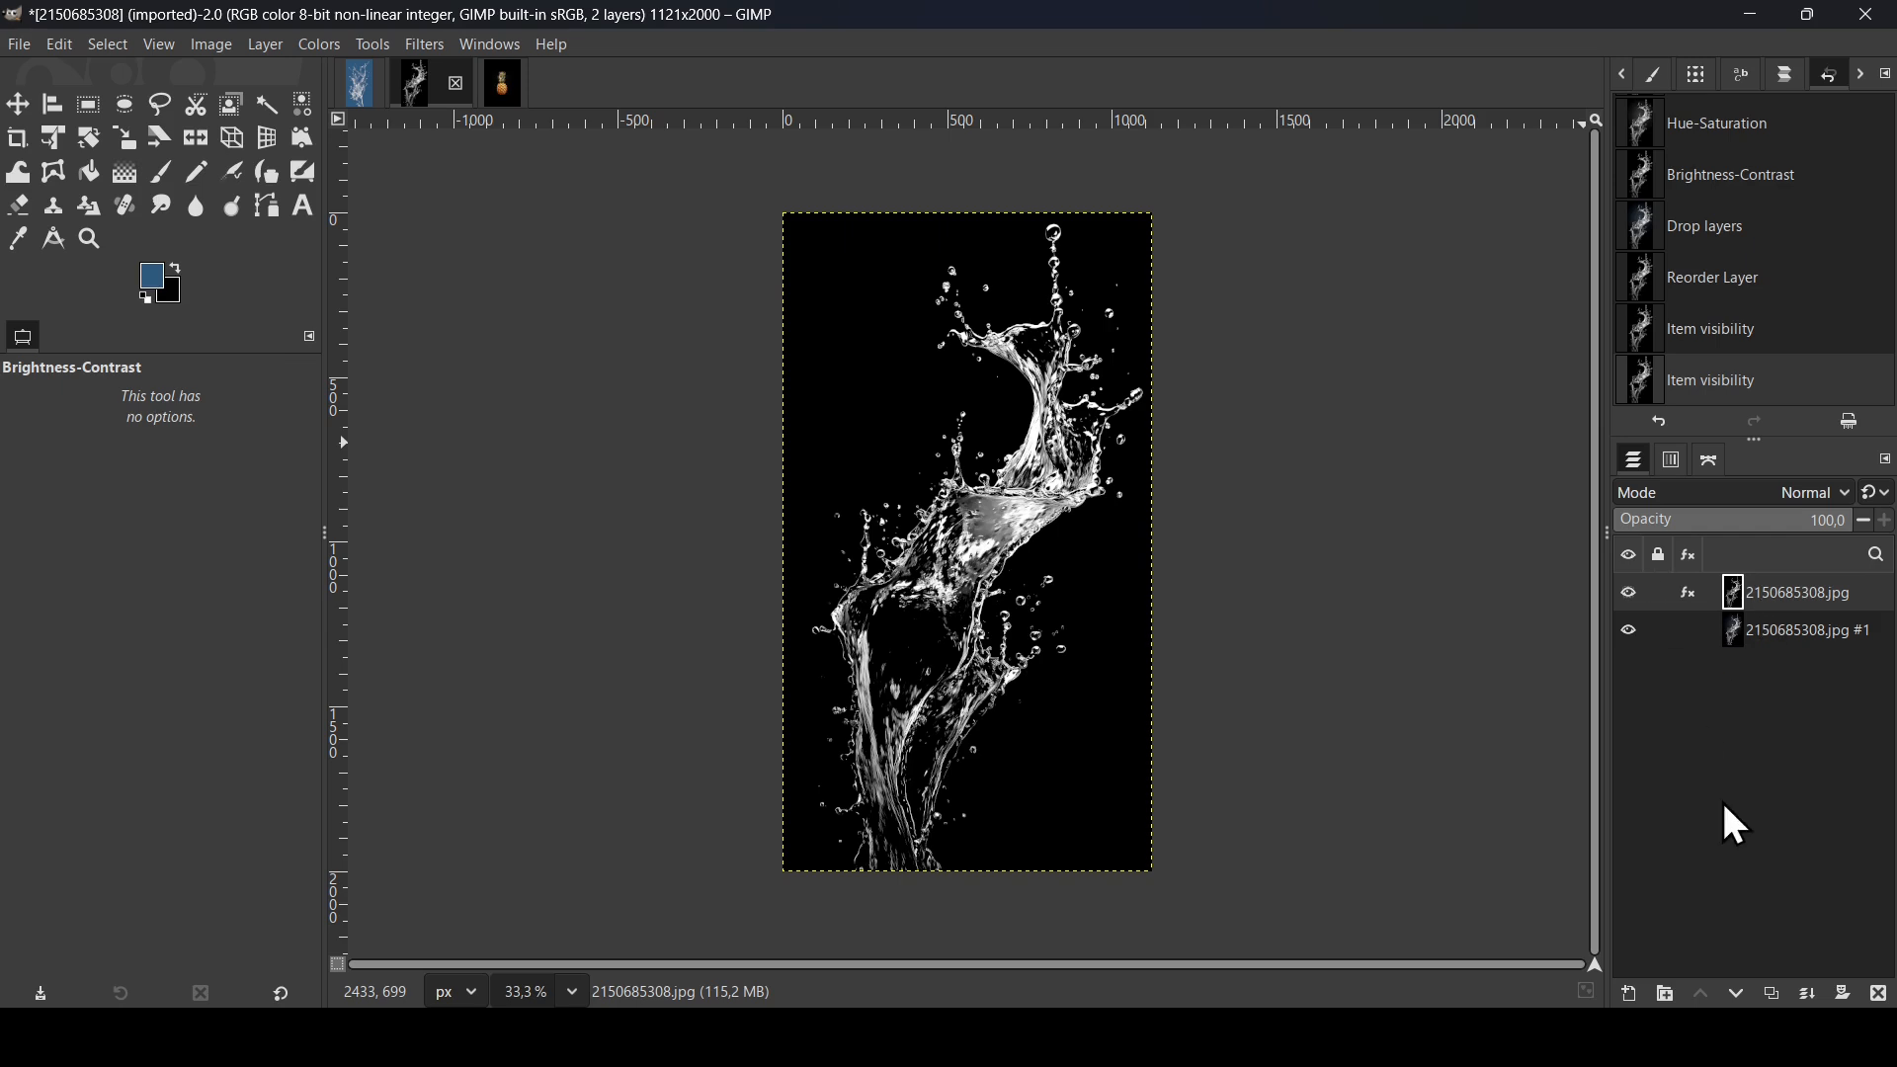
left_click(1633, 996)
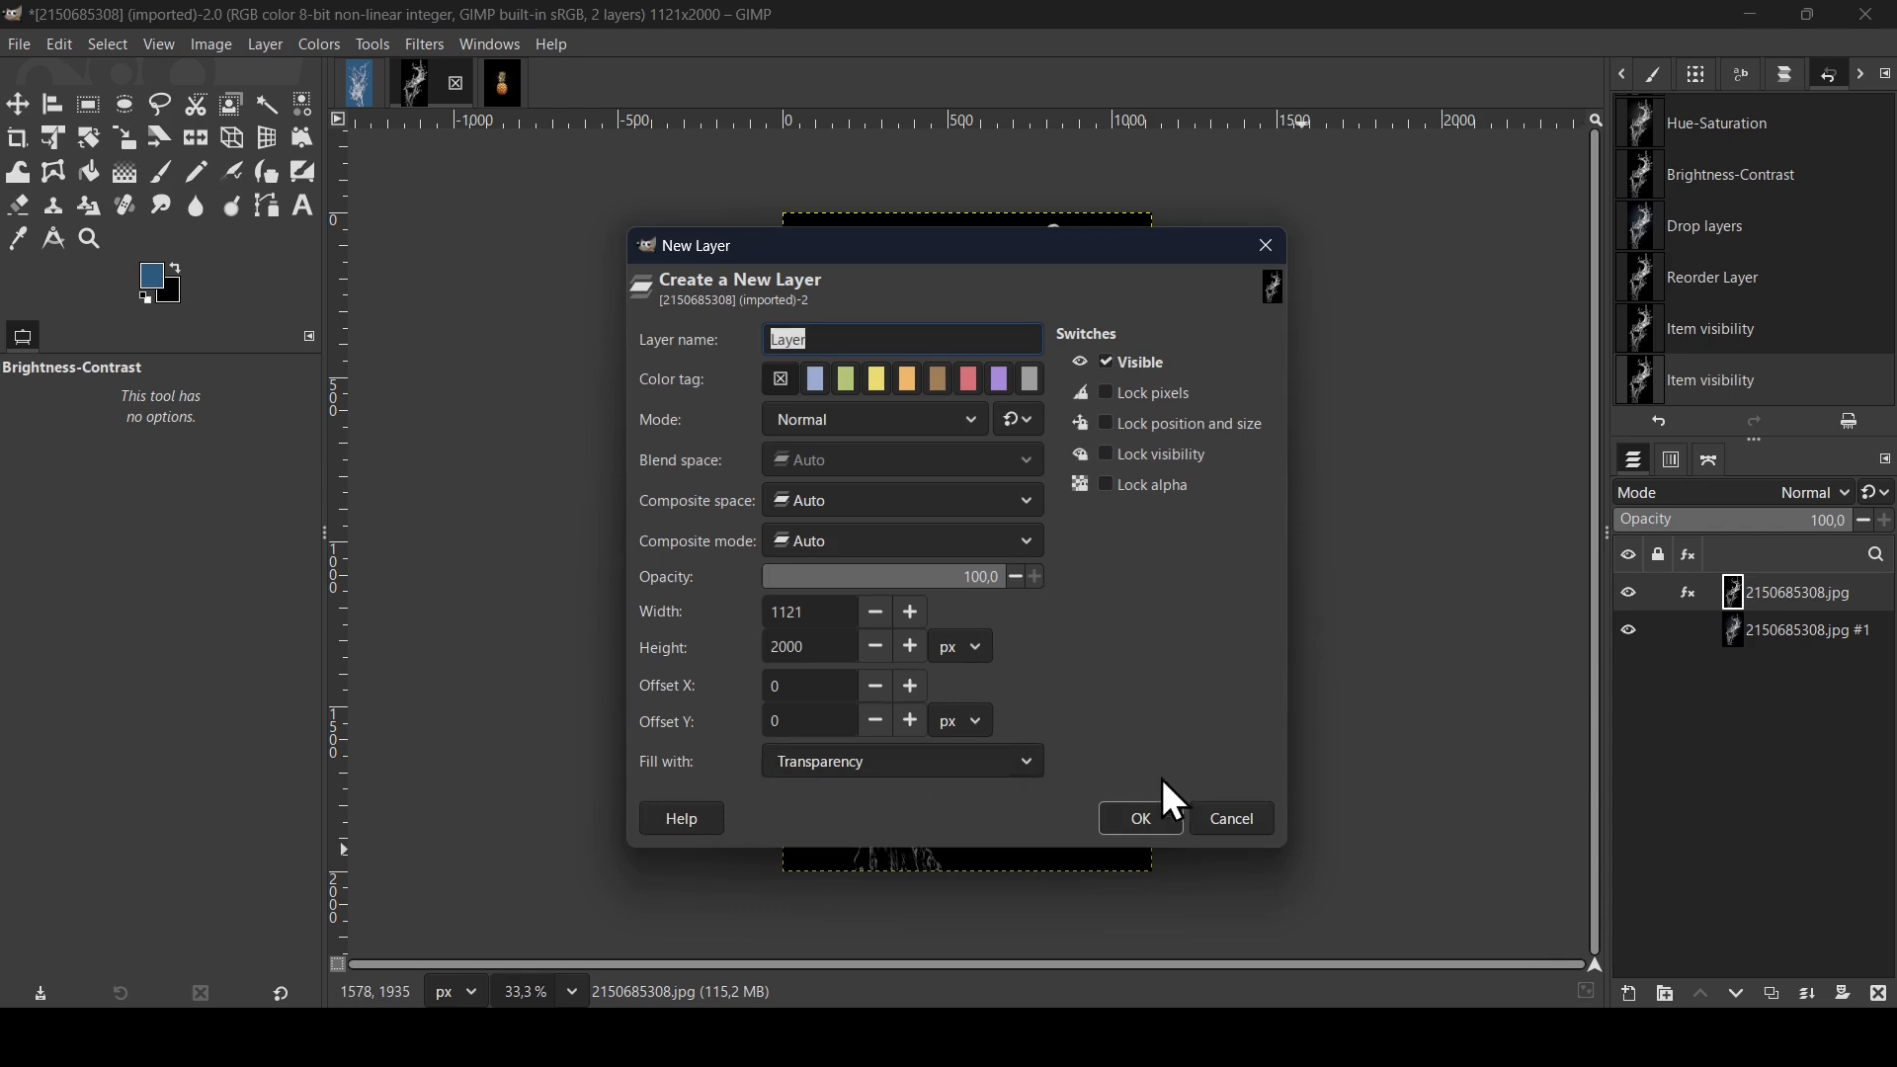
left_click(1143, 821)
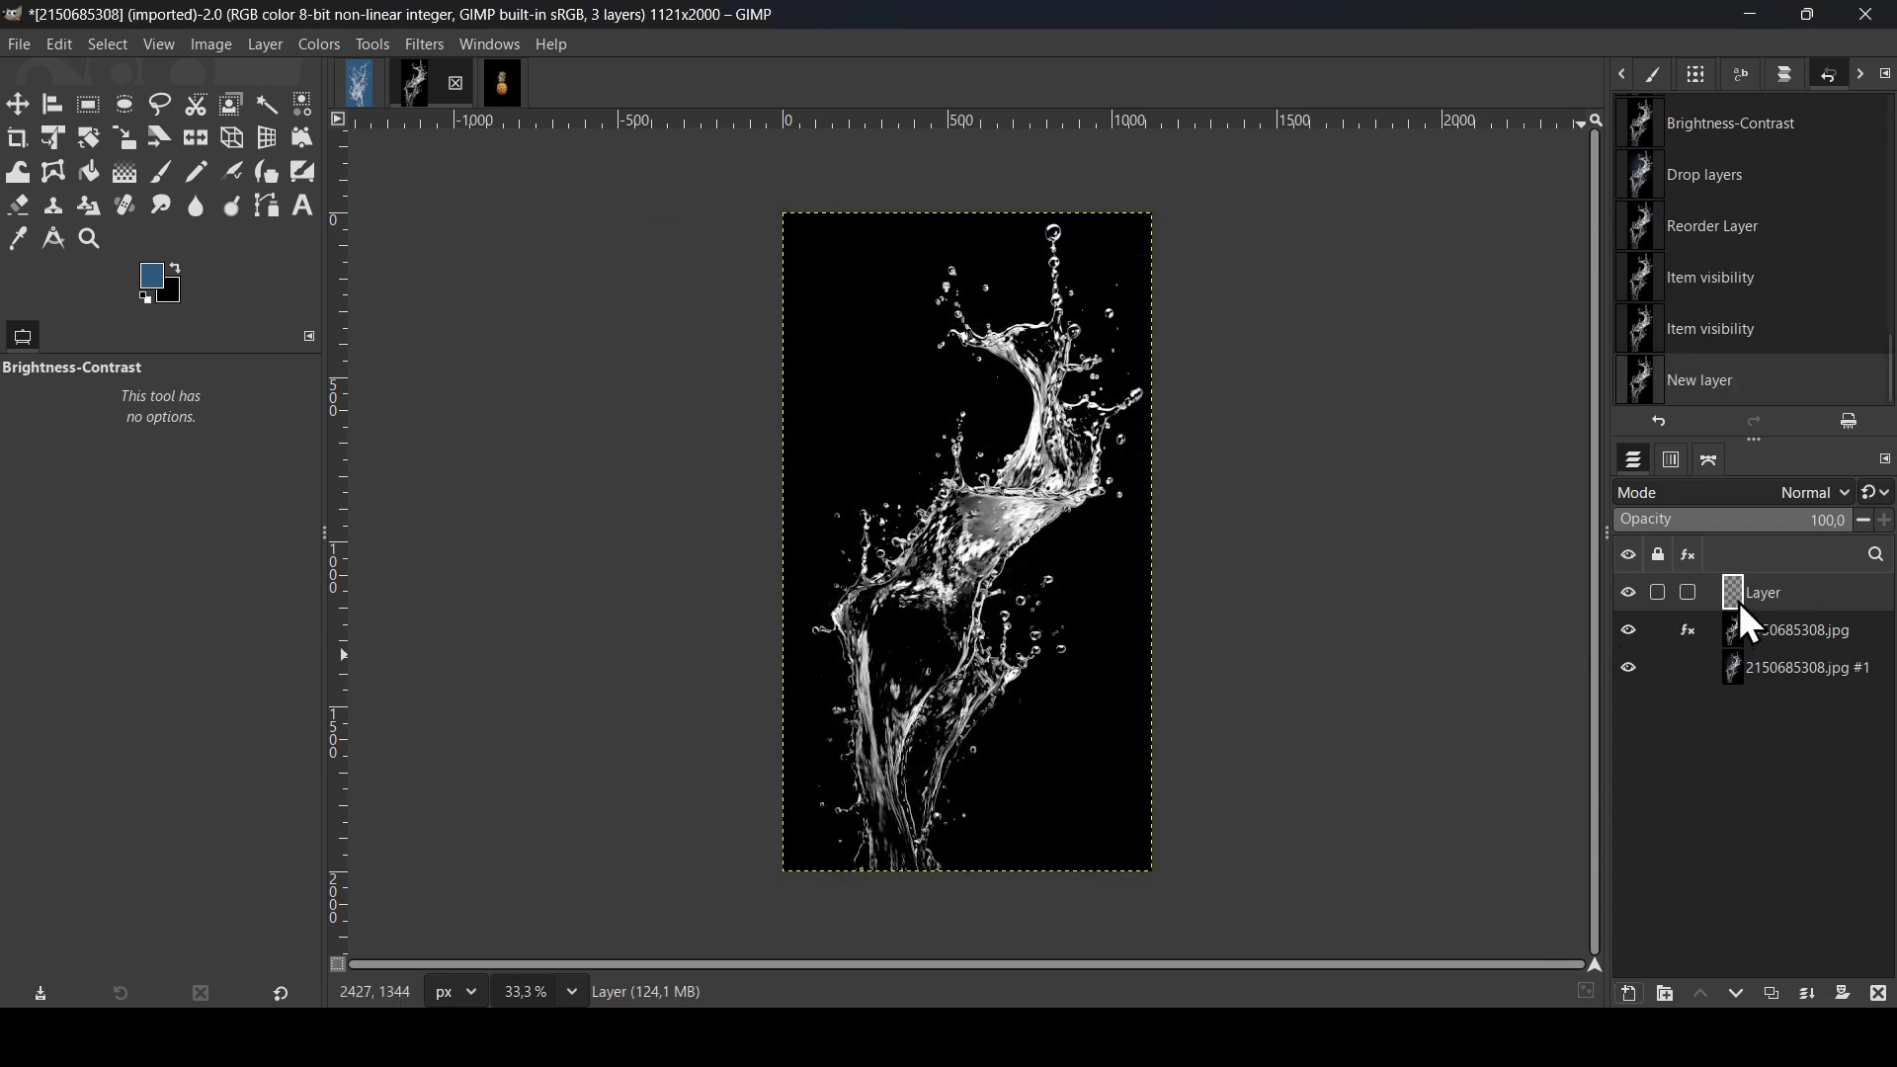
left_click_drag(1739, 602, 1749, 637)
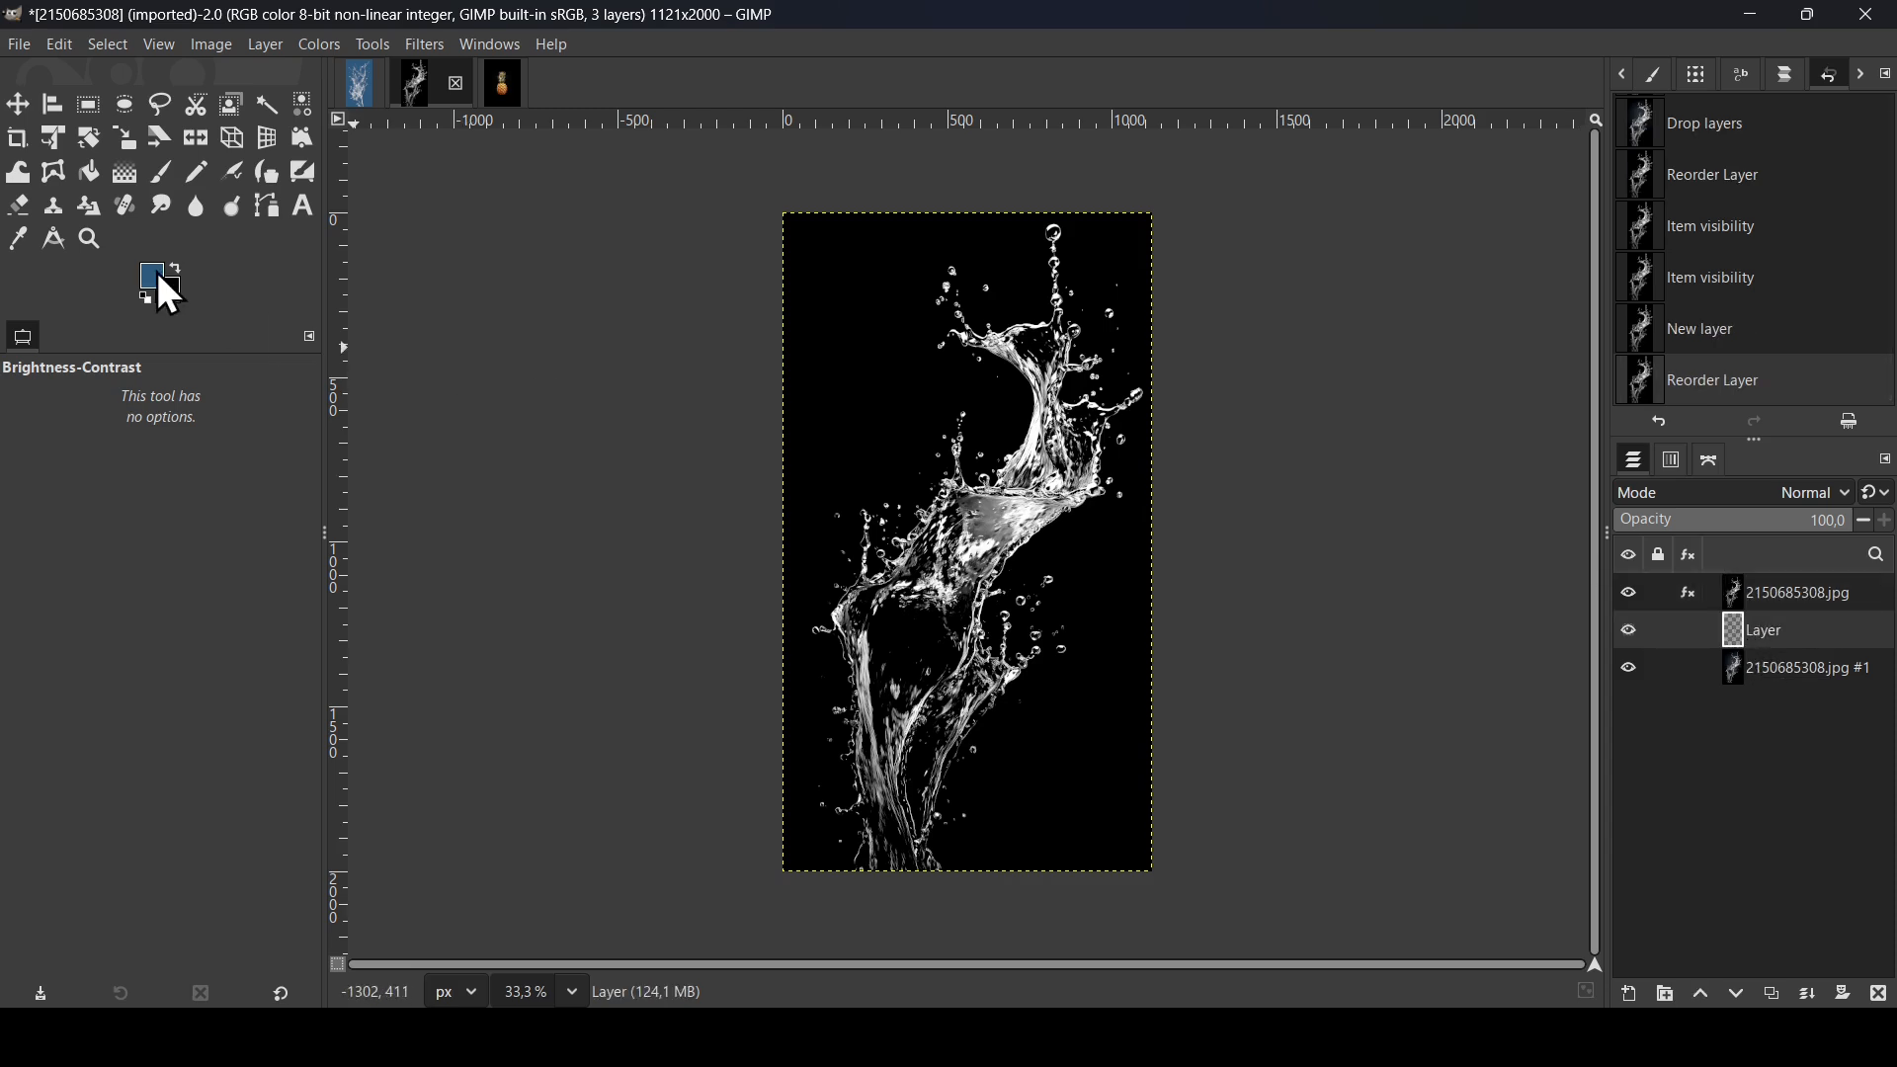
left_click_drag(150, 277, 926, 476)
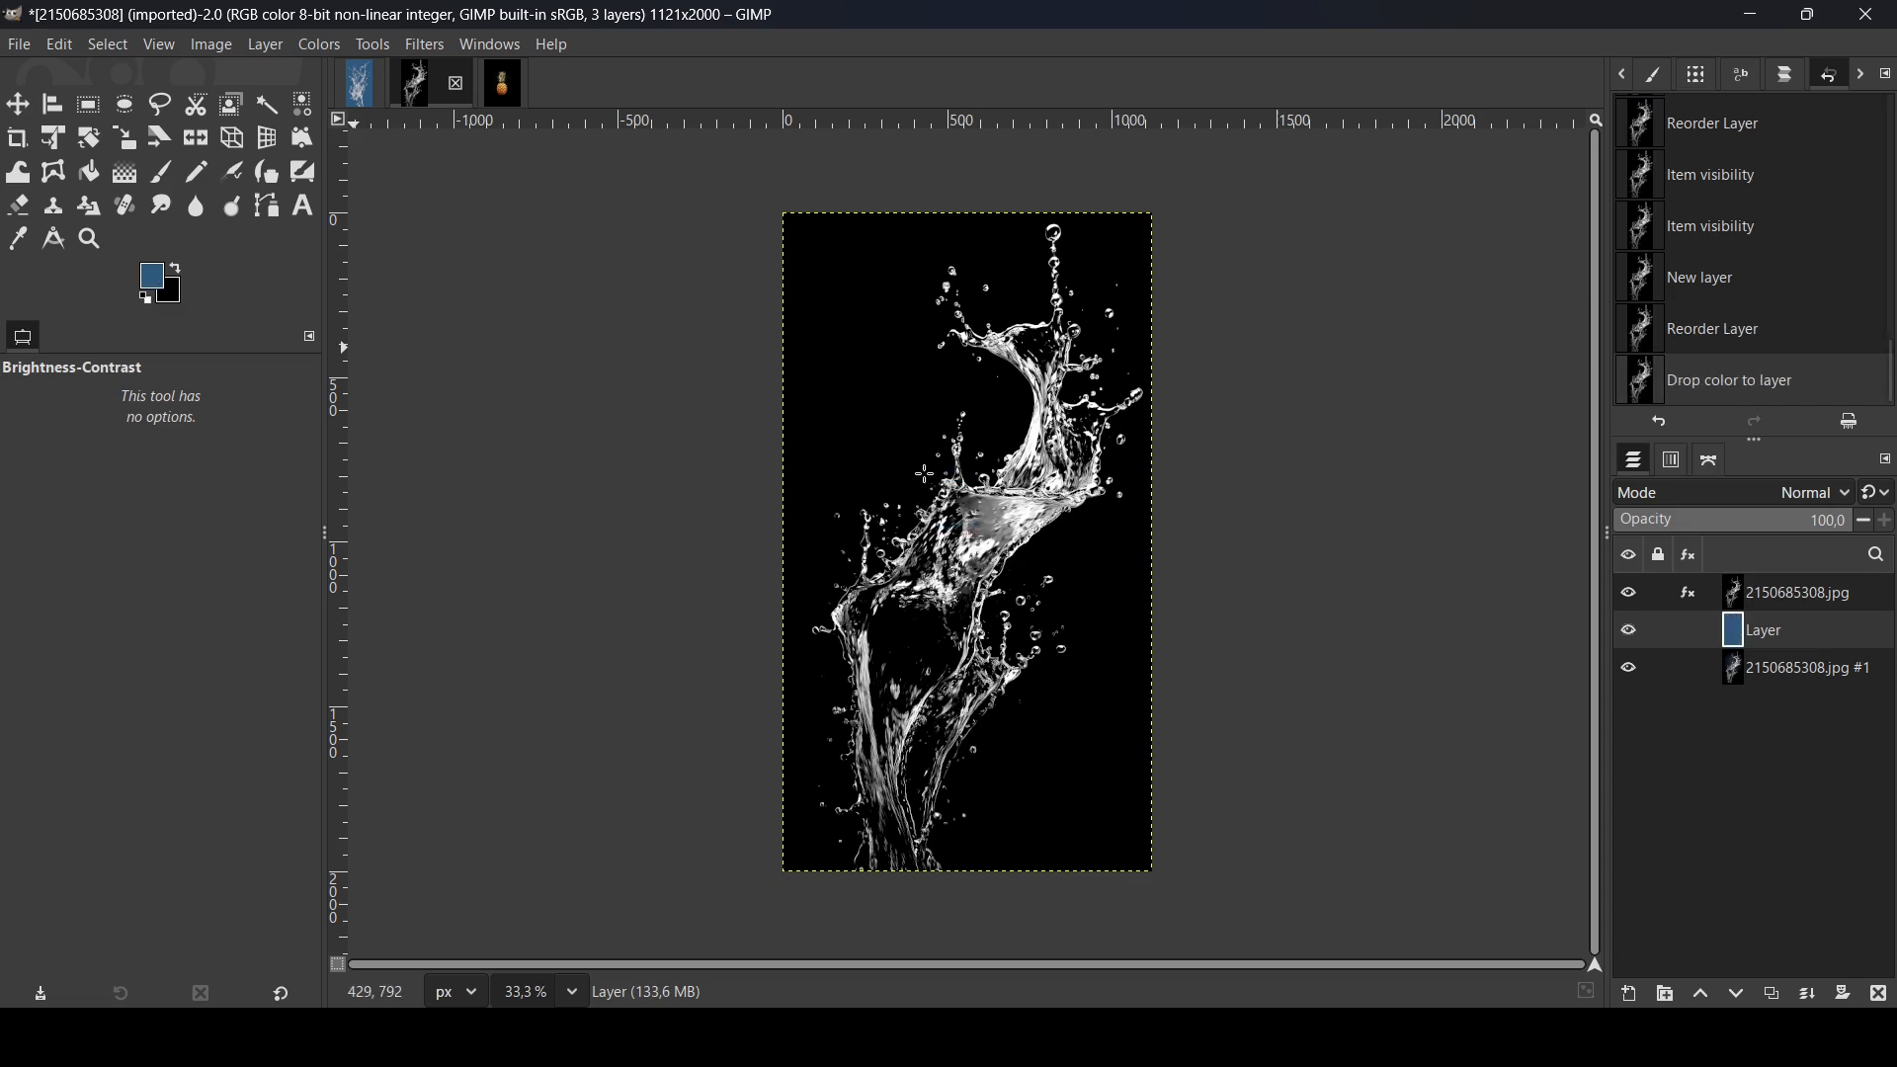
- Start Color to Alpha on the desaturated 2150685308.jpg layer and set black (000000) as the color to remove
left_click(1741, 593)
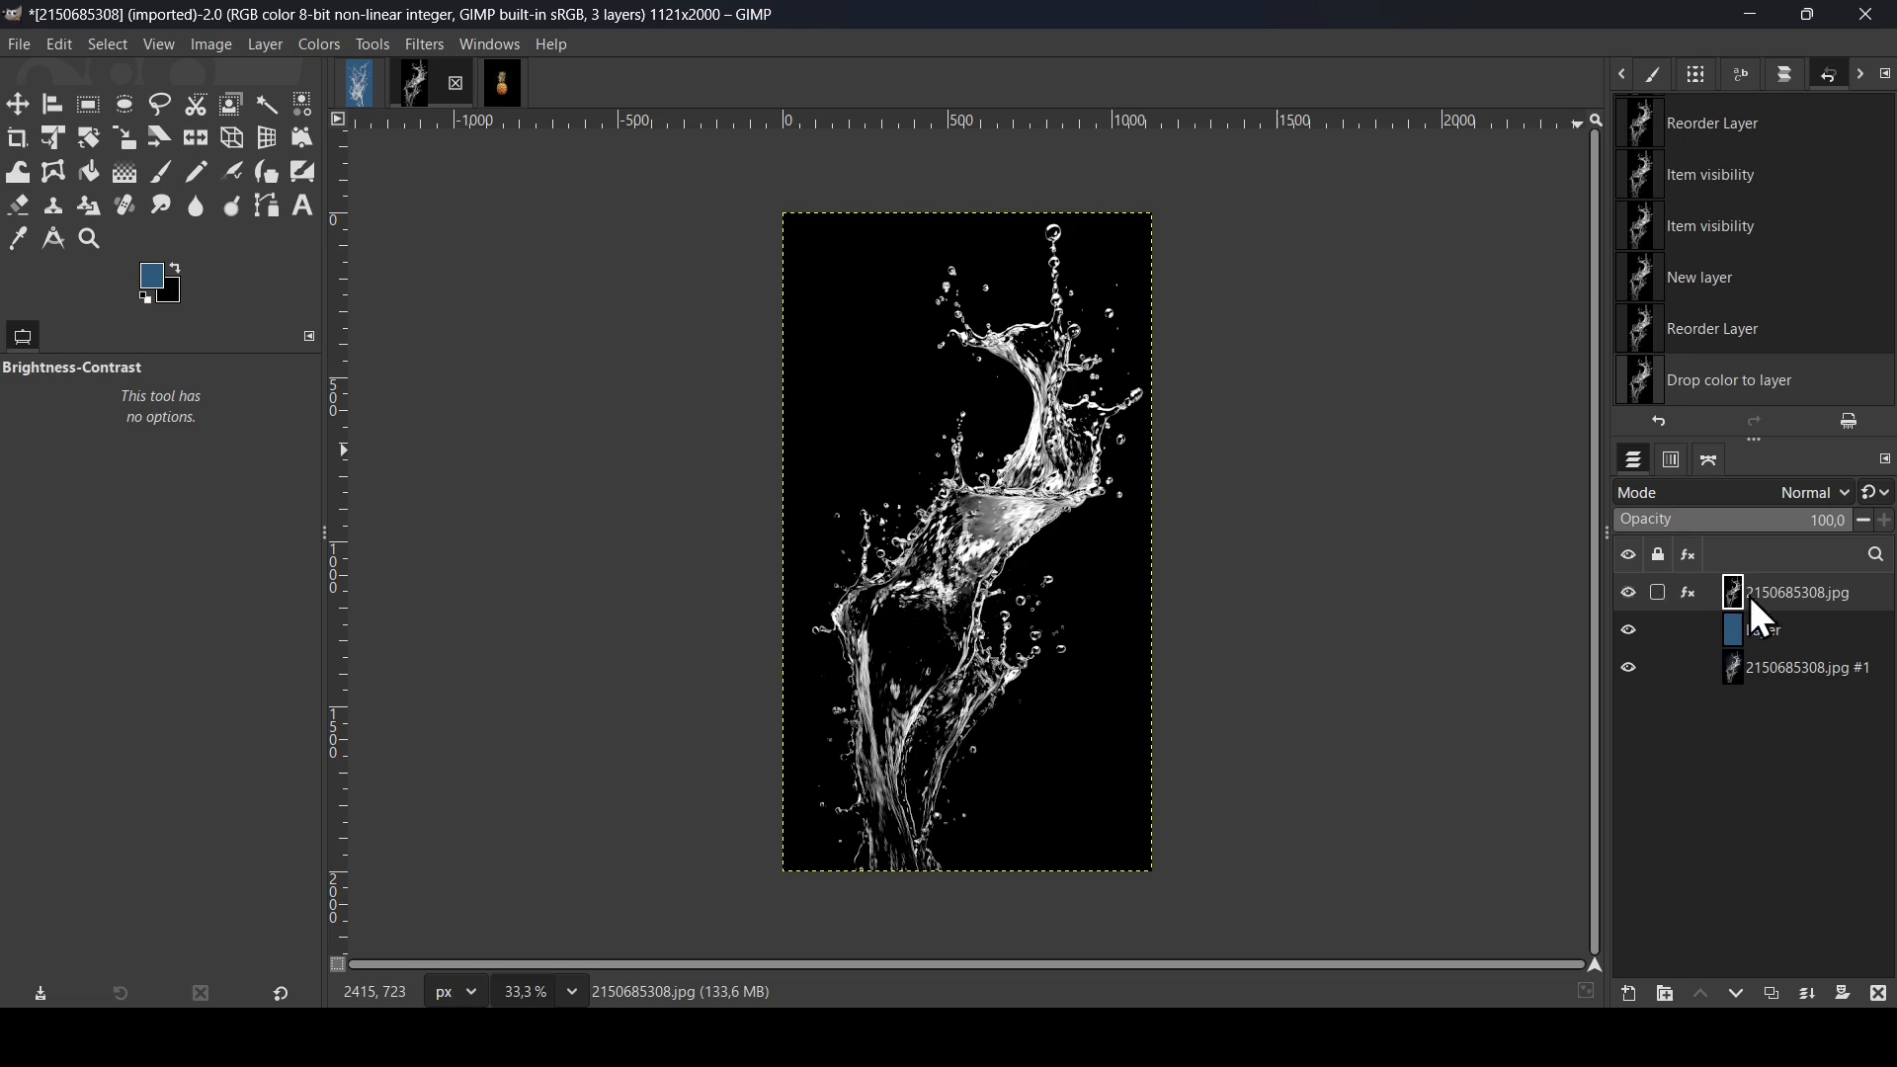
left_click(318, 44)
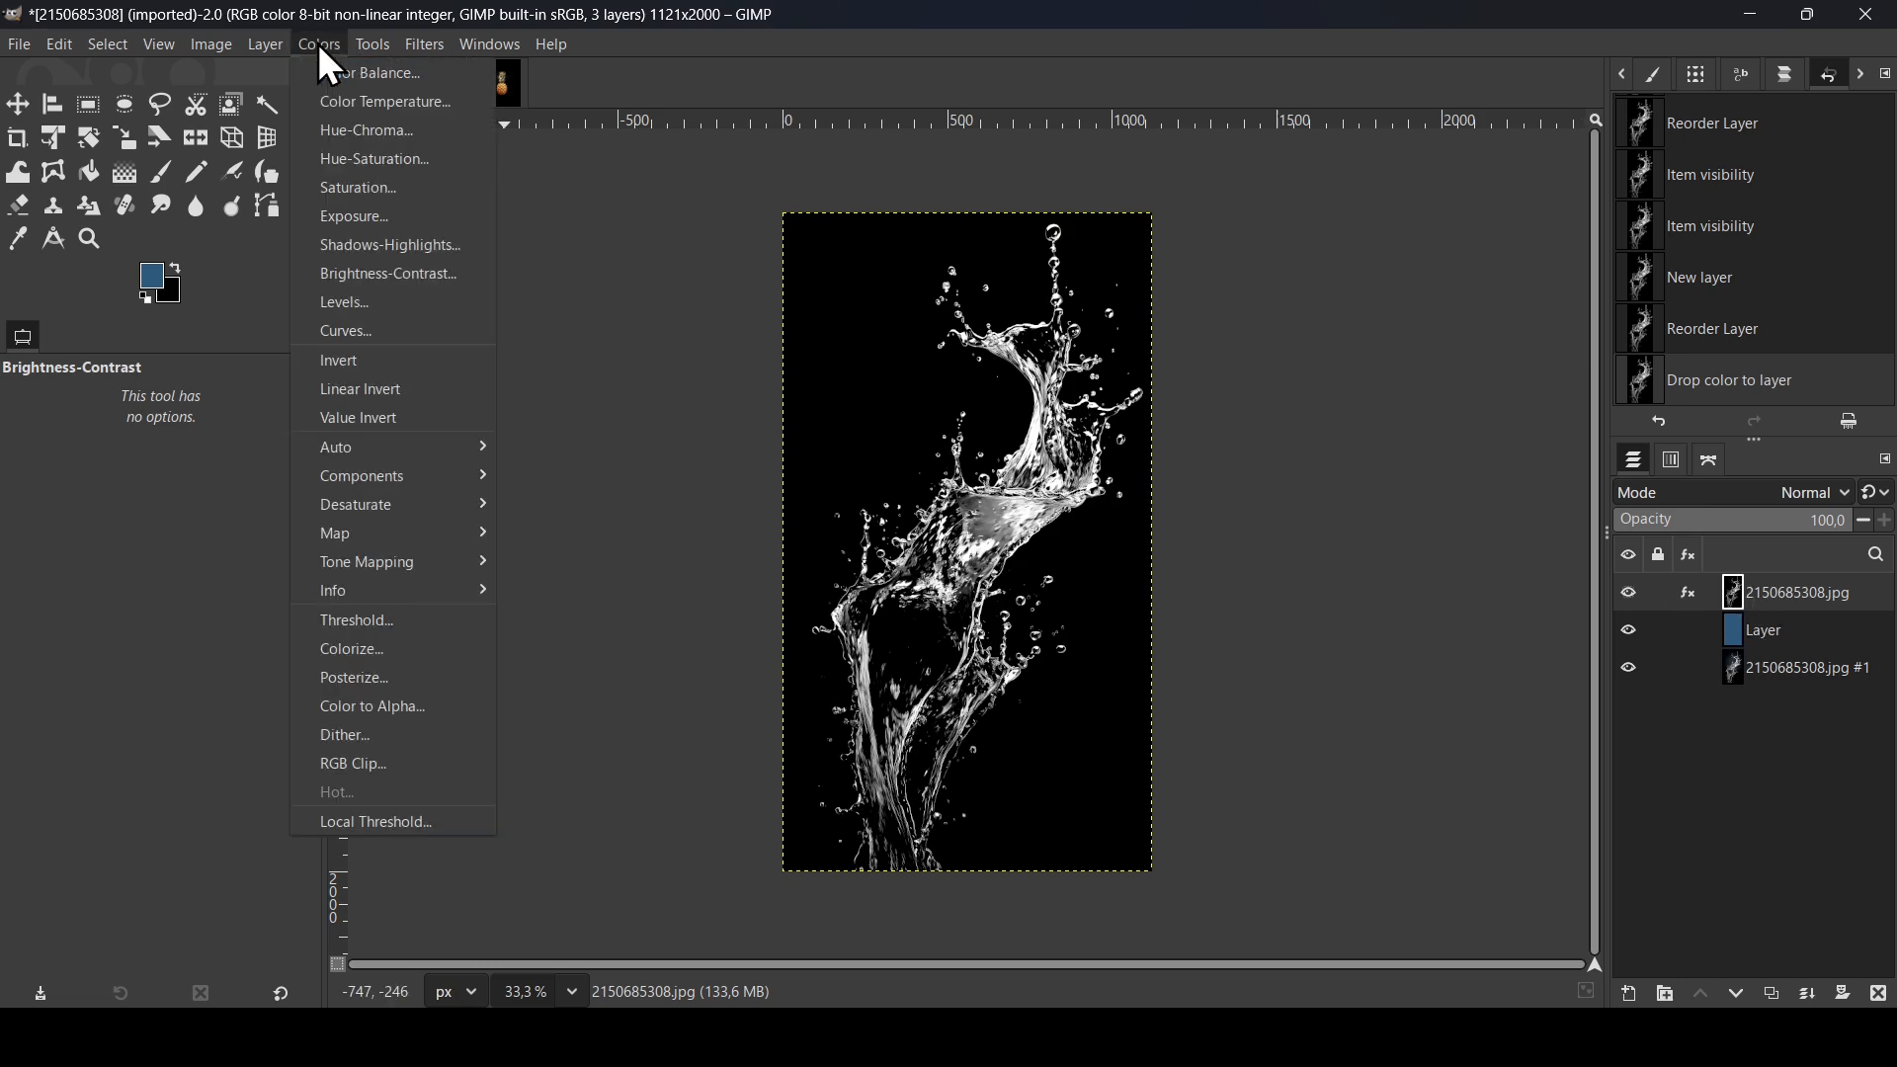
left_click(421, 711)
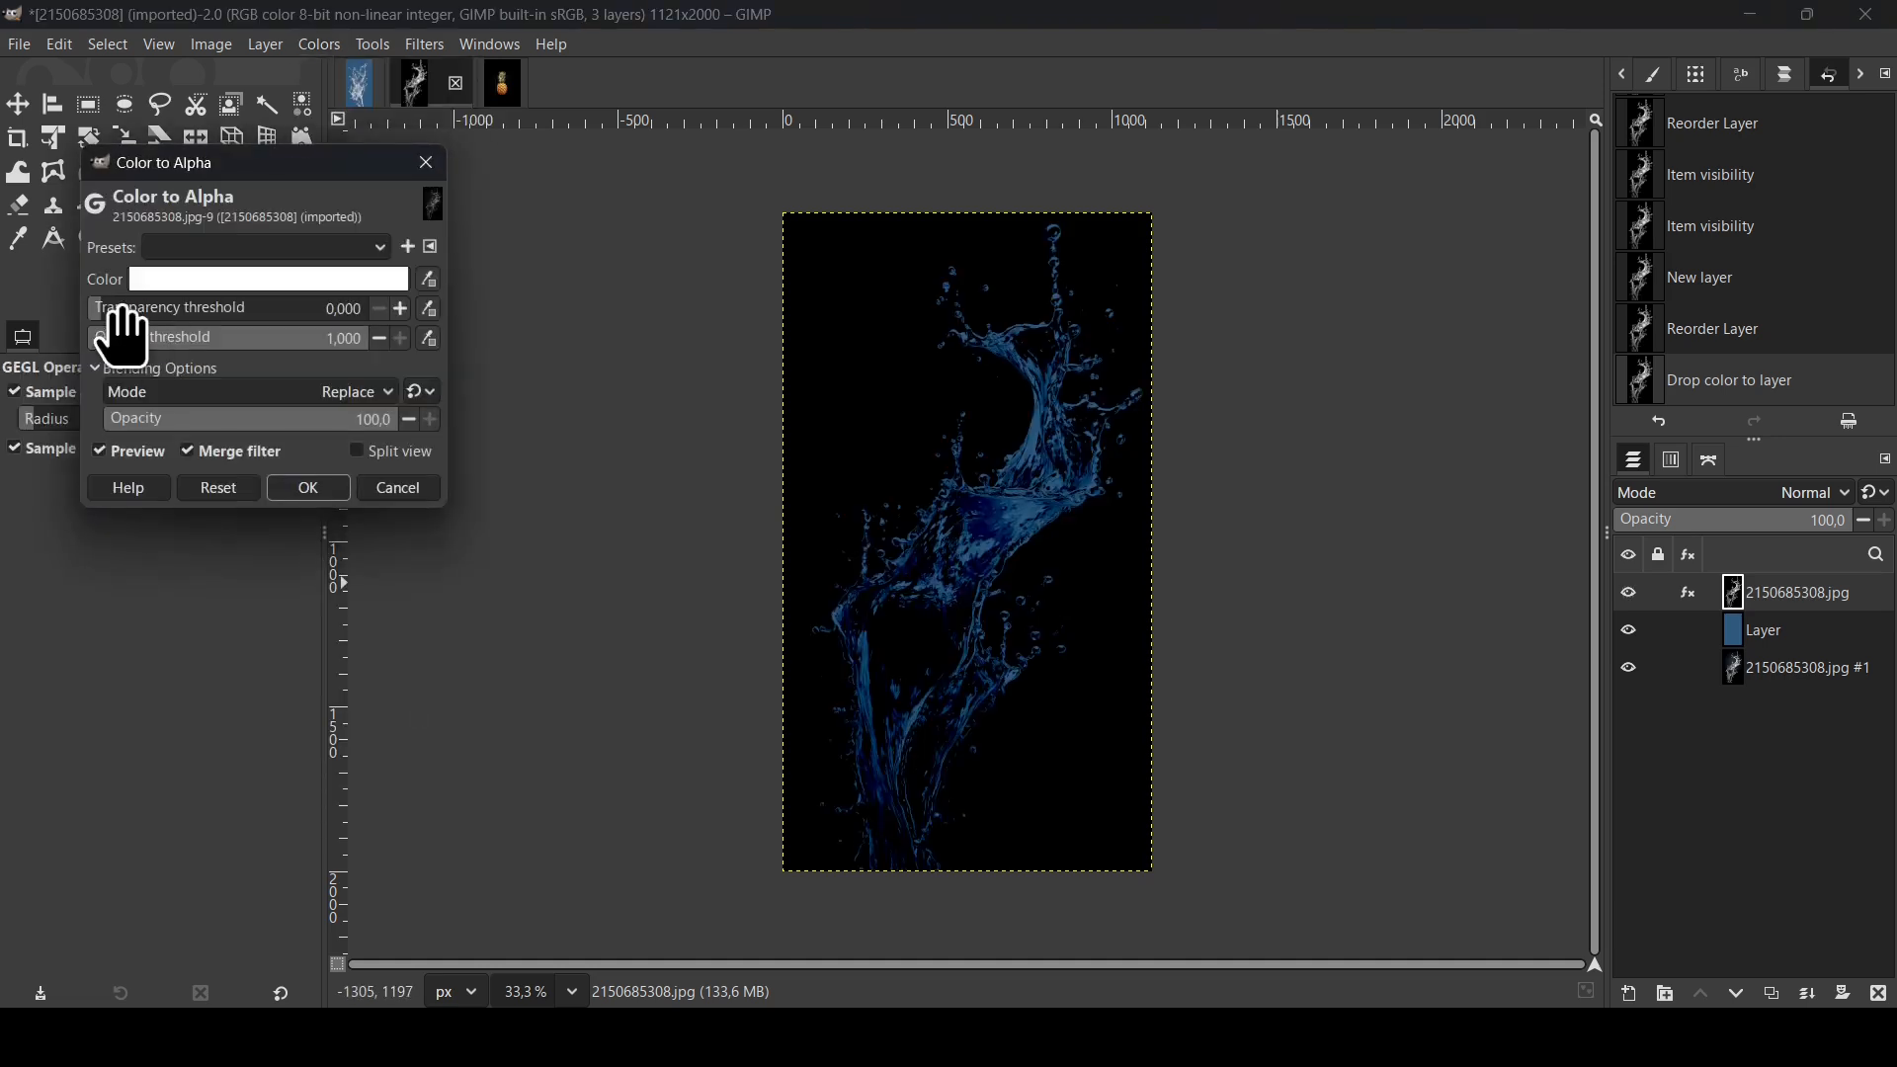
left_click(207, 283)
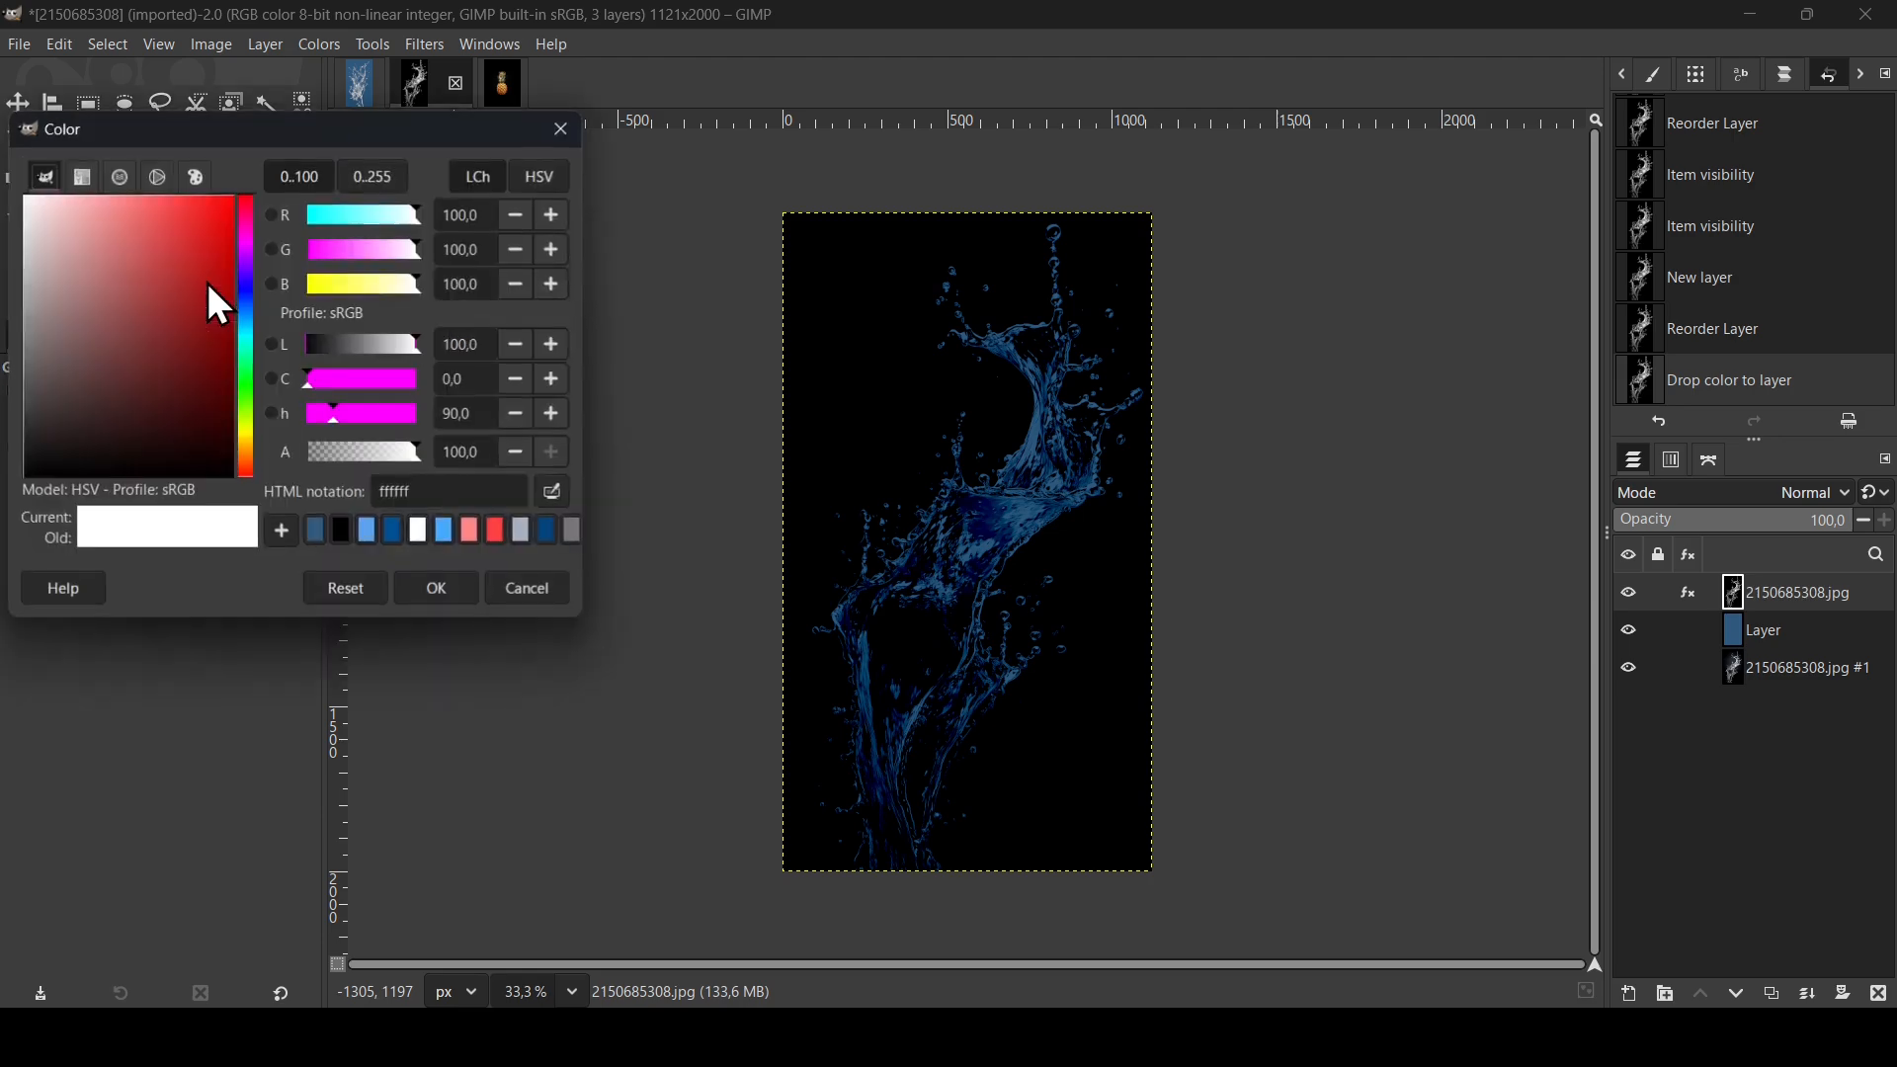
left_click_drag(211, 305, 297, 524)
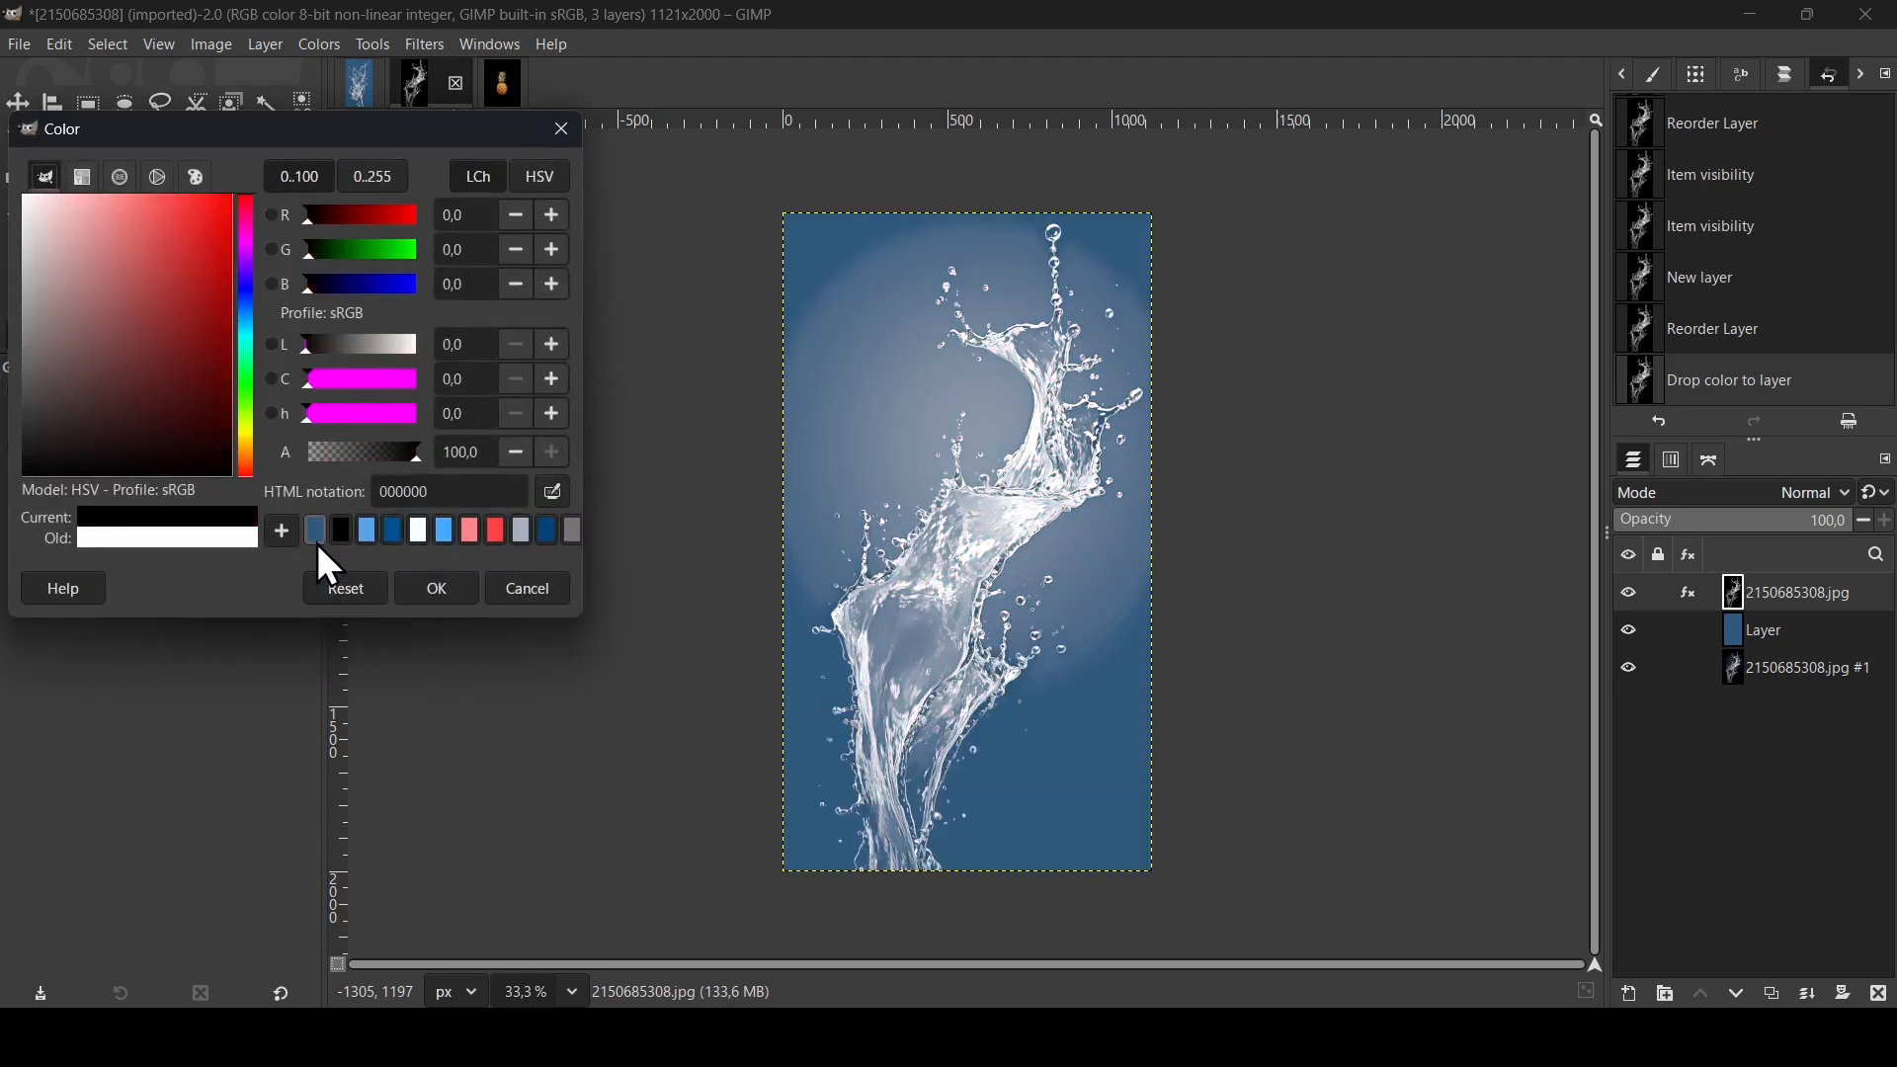
left_click(459, 587)
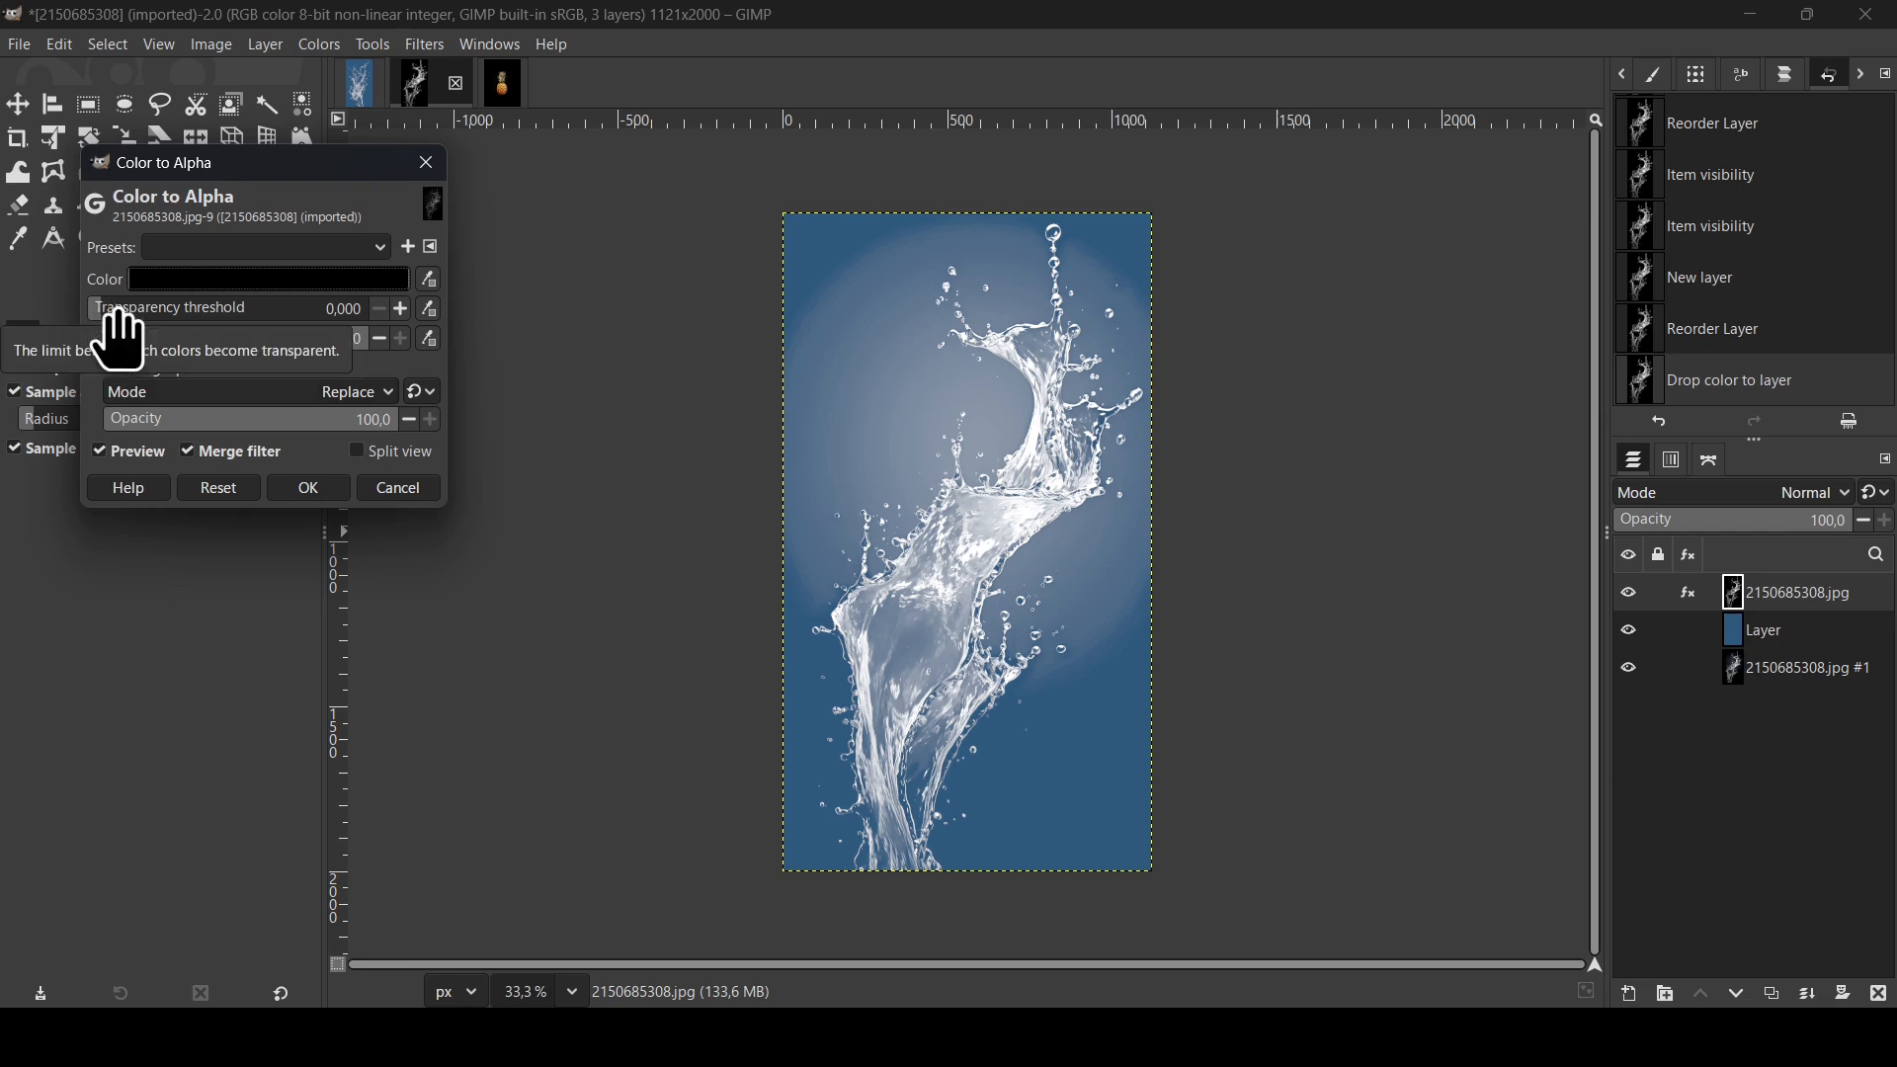
- Raise the Color to Alpha transparency threshold until the pale glow behind the splash is gone, and apply the filter
left_click(117, 315)
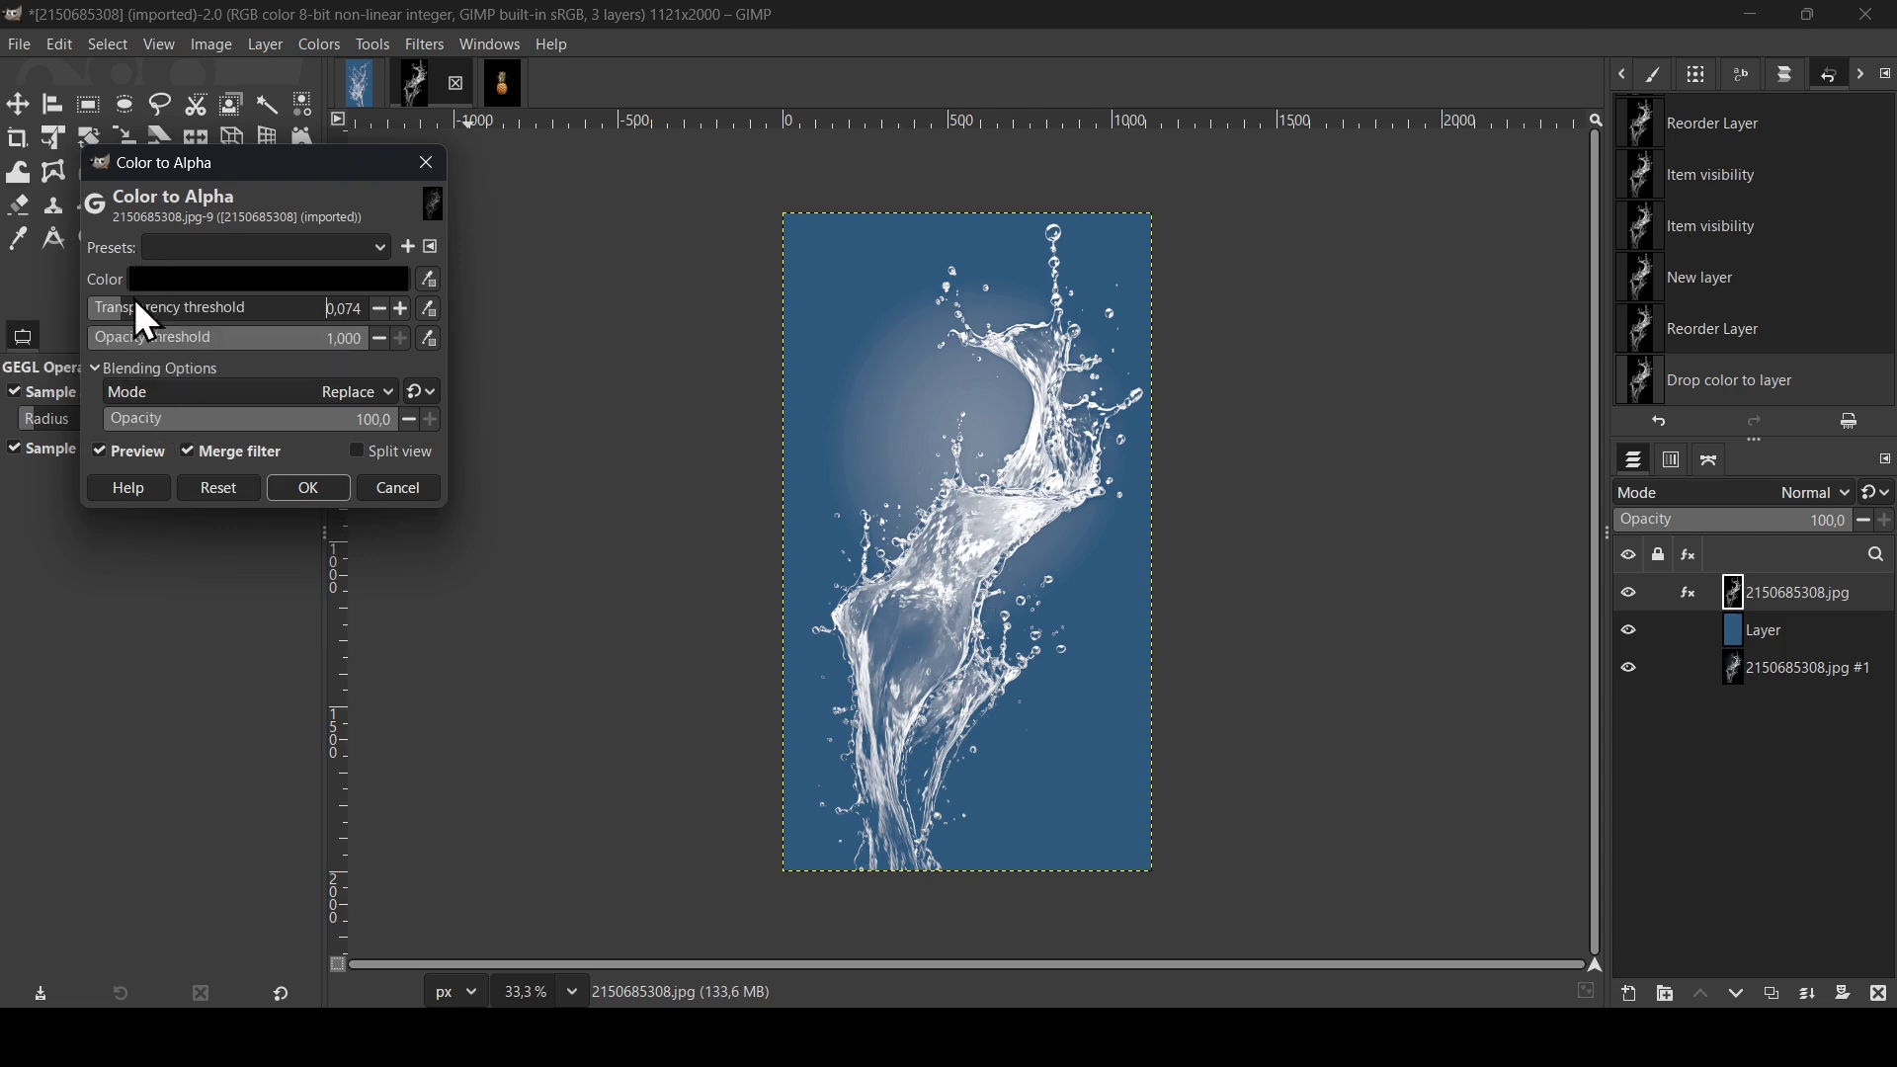
left_click_drag(144, 318, 182, 339)
left_click(310, 491)
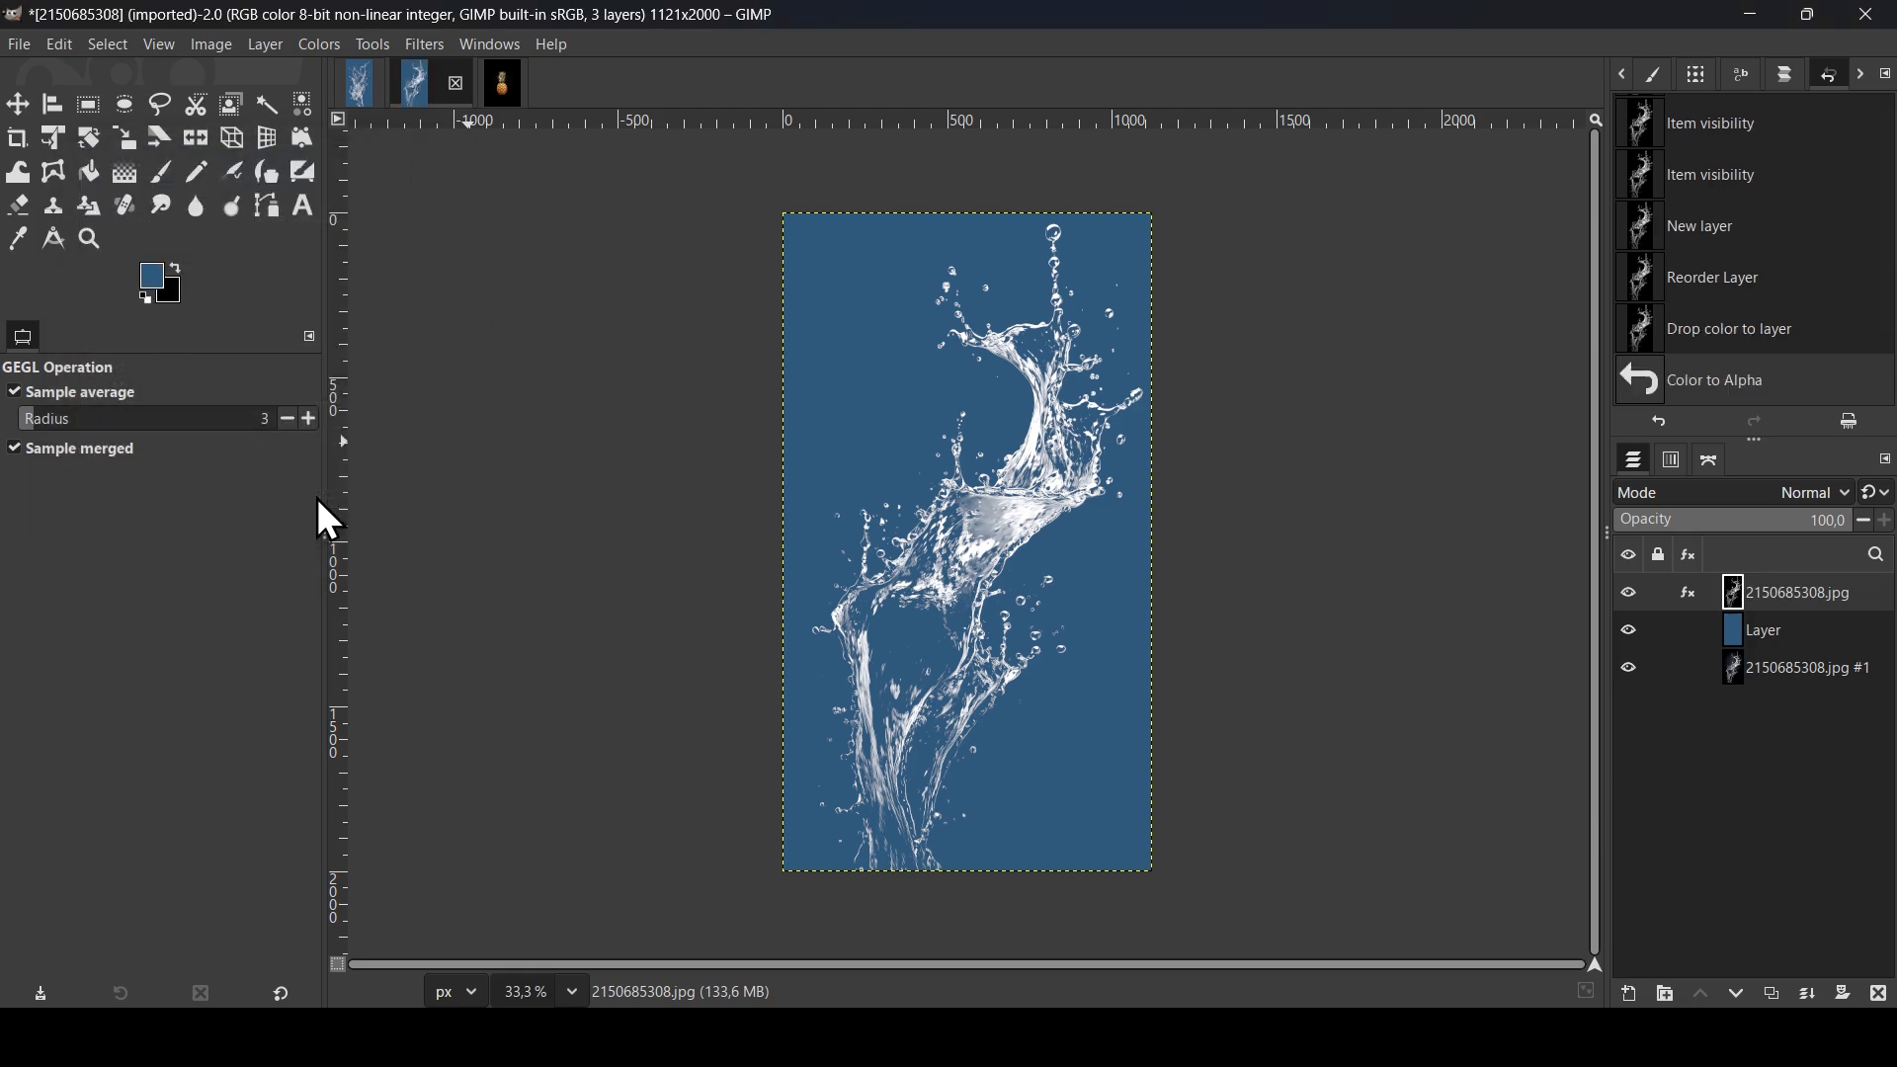
- Inspect the extracted splash over the original photo and on transparency by temporarily hiding the layers beneath it
left_click(1631, 633)
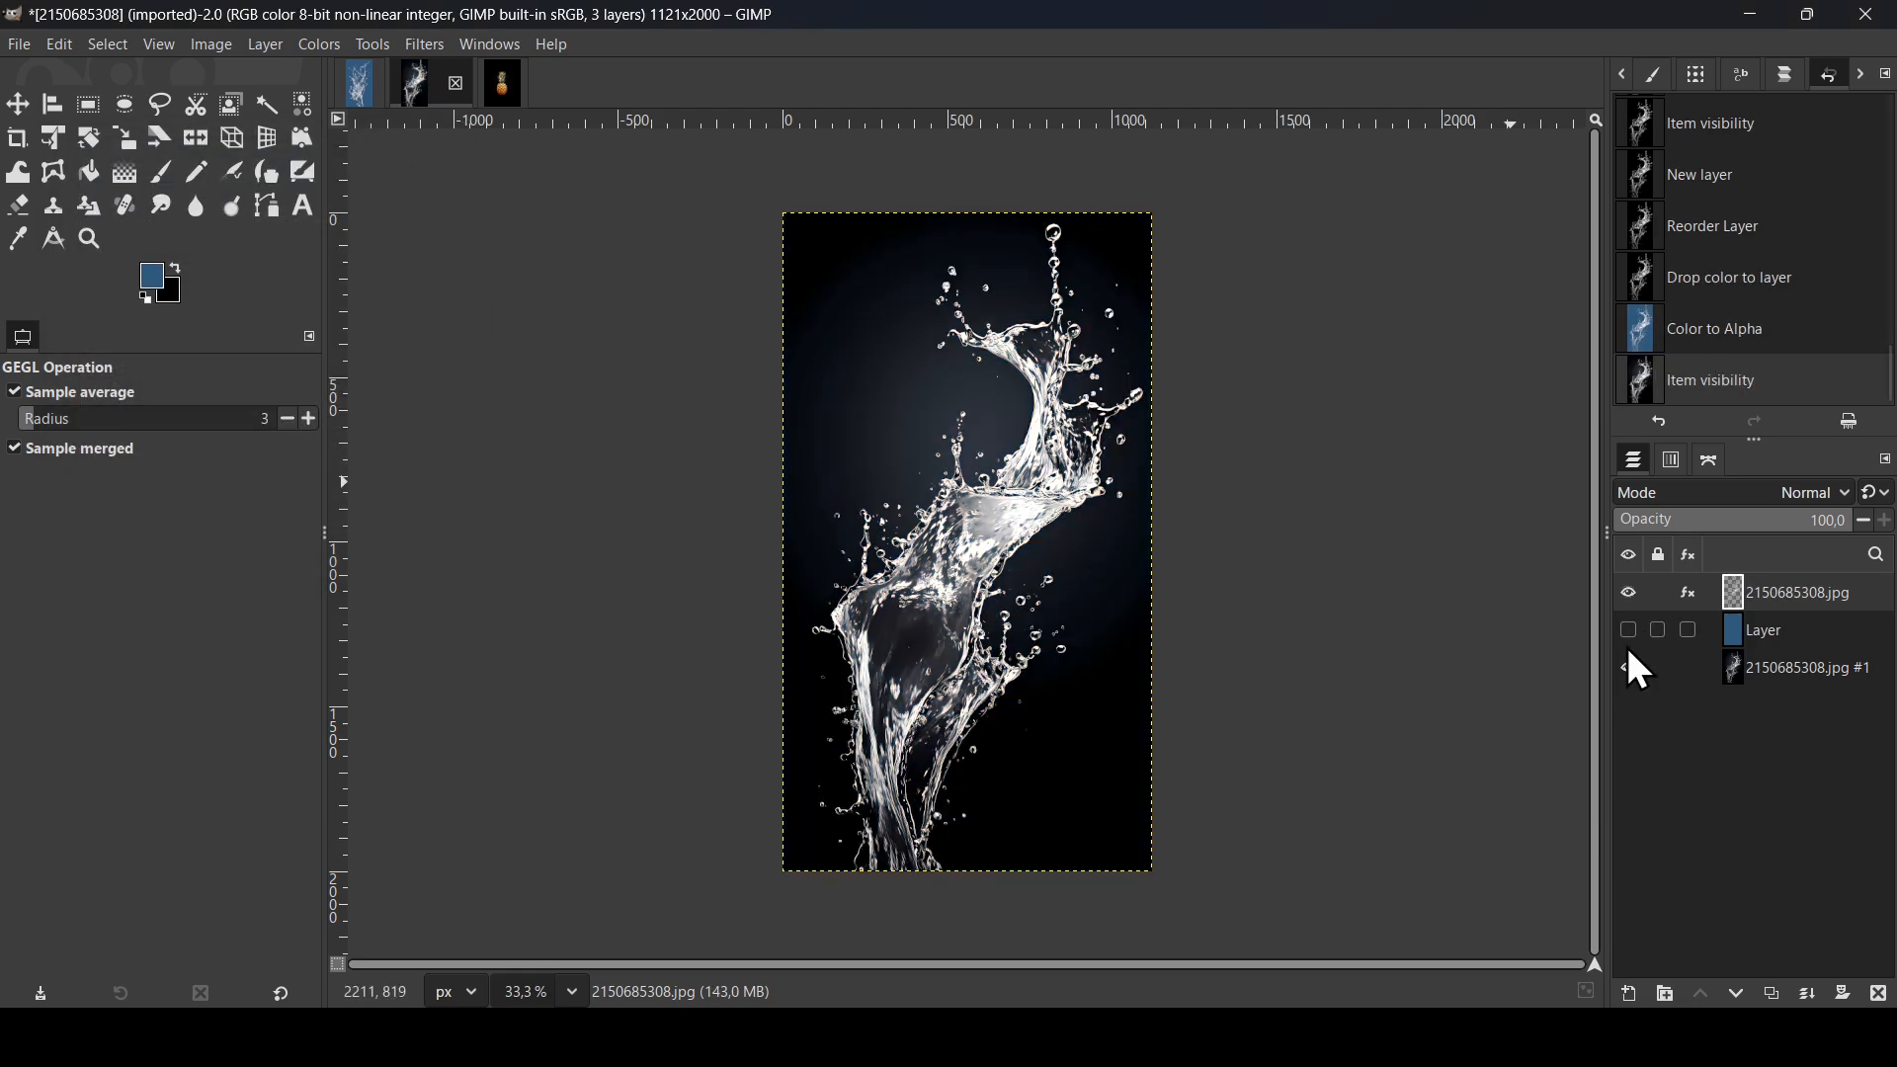
left_click(1630, 632)
left_click(1631, 633)
left_click(1631, 672)
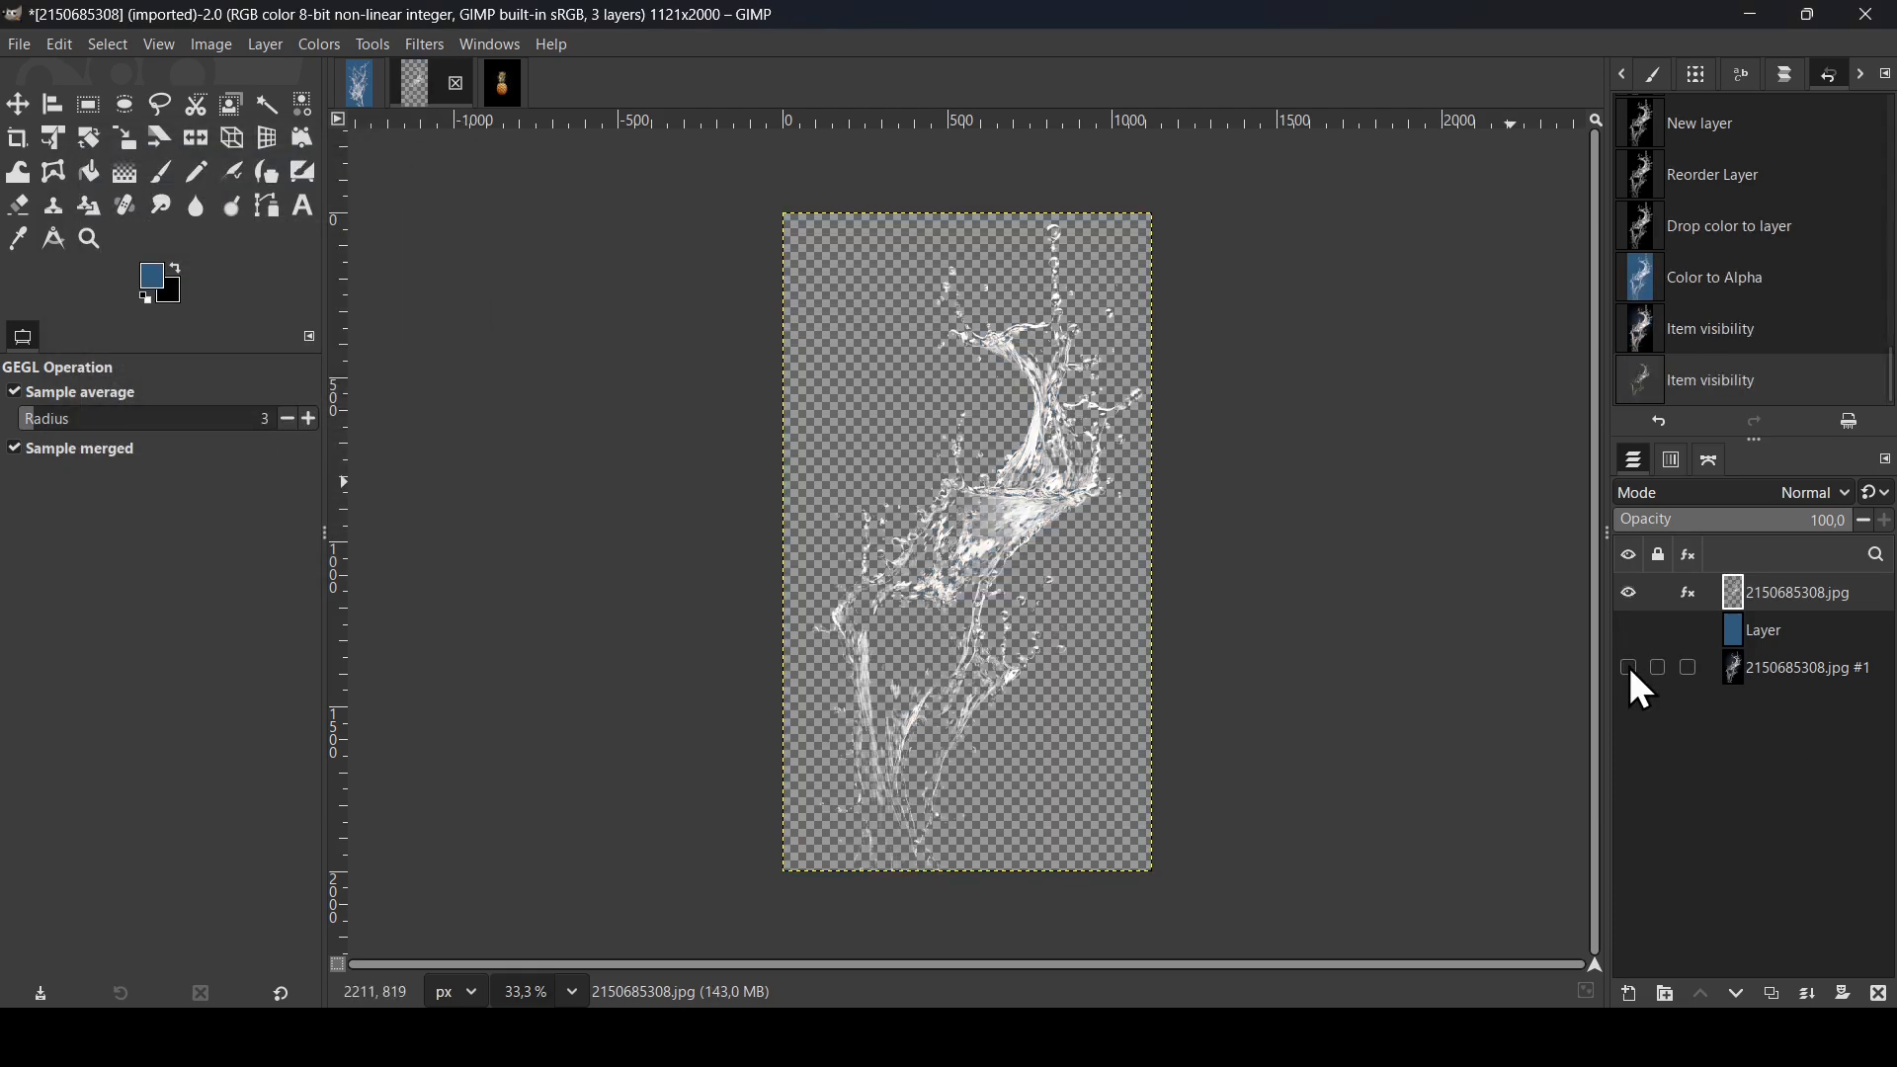
left_click(1629, 669)
left_click(1630, 631)
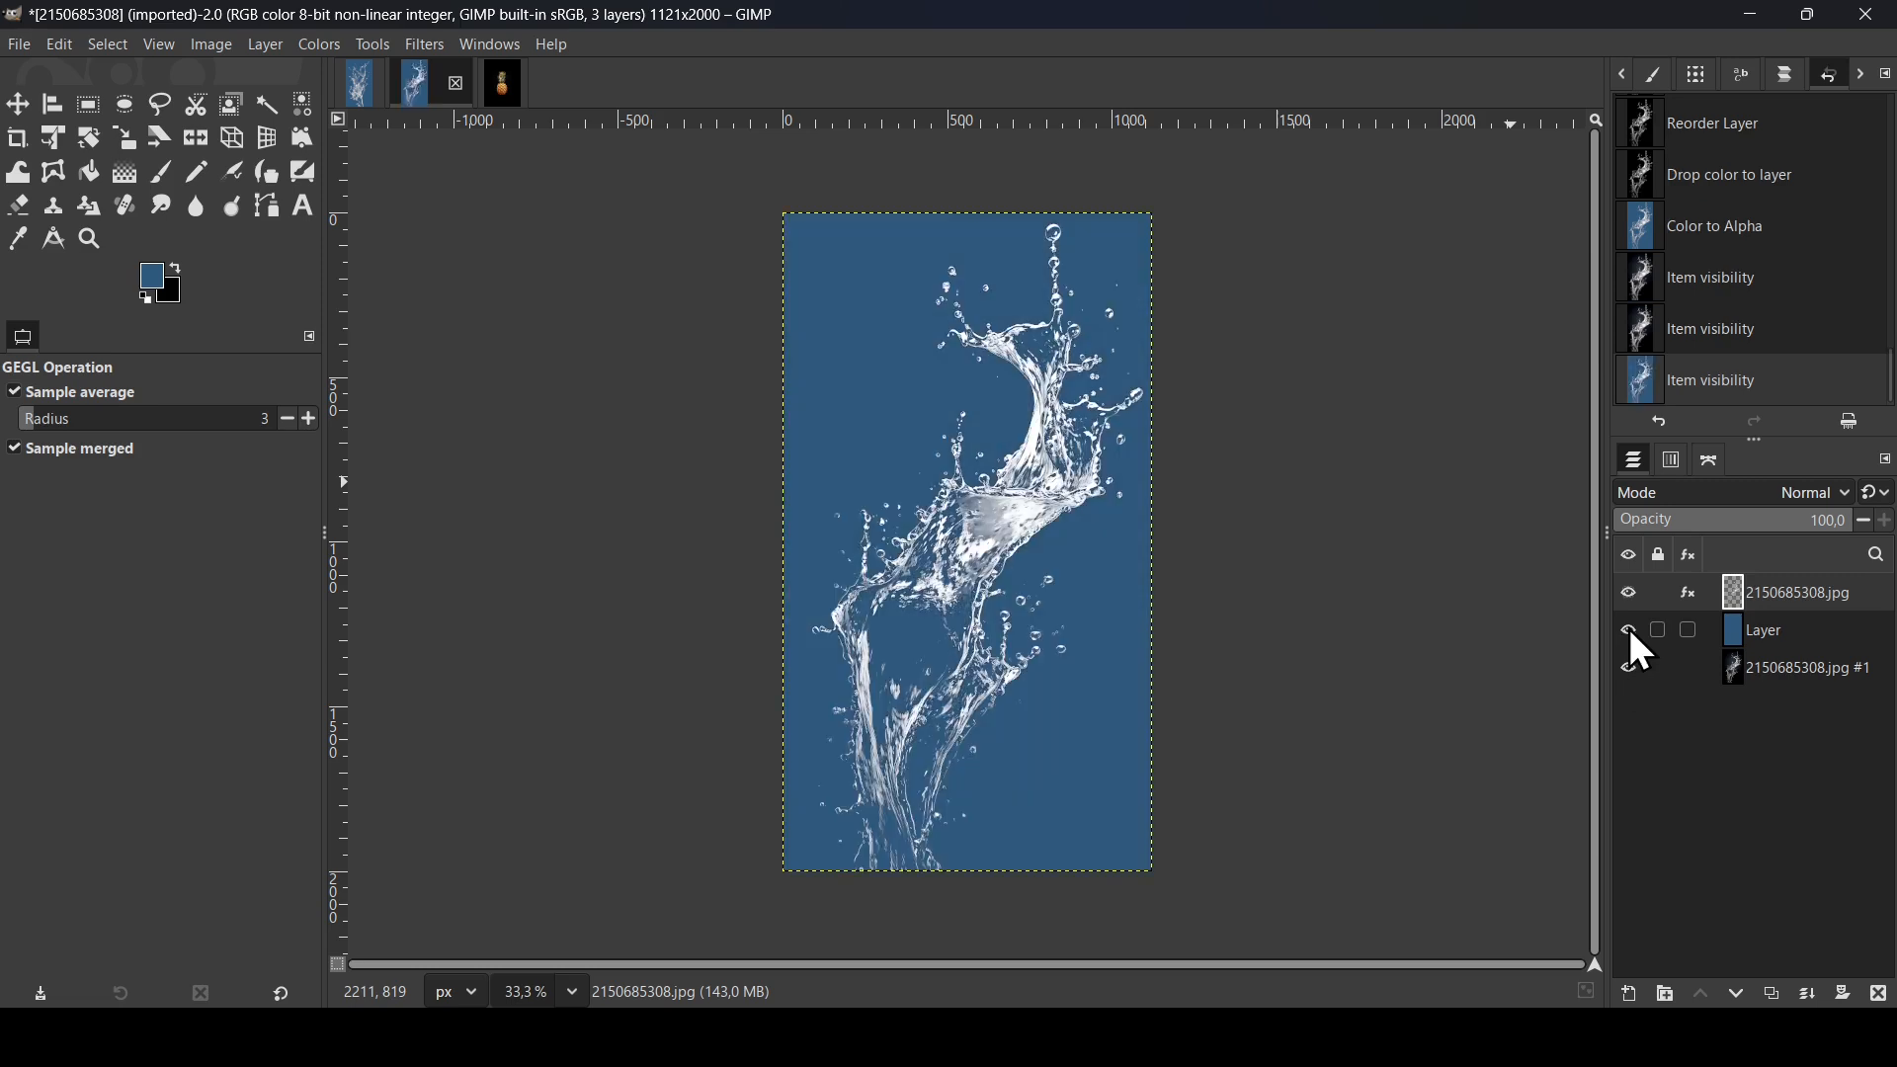
- Fill the blue layer beneath the extracted splash with the black background color
left_click(1746, 633)
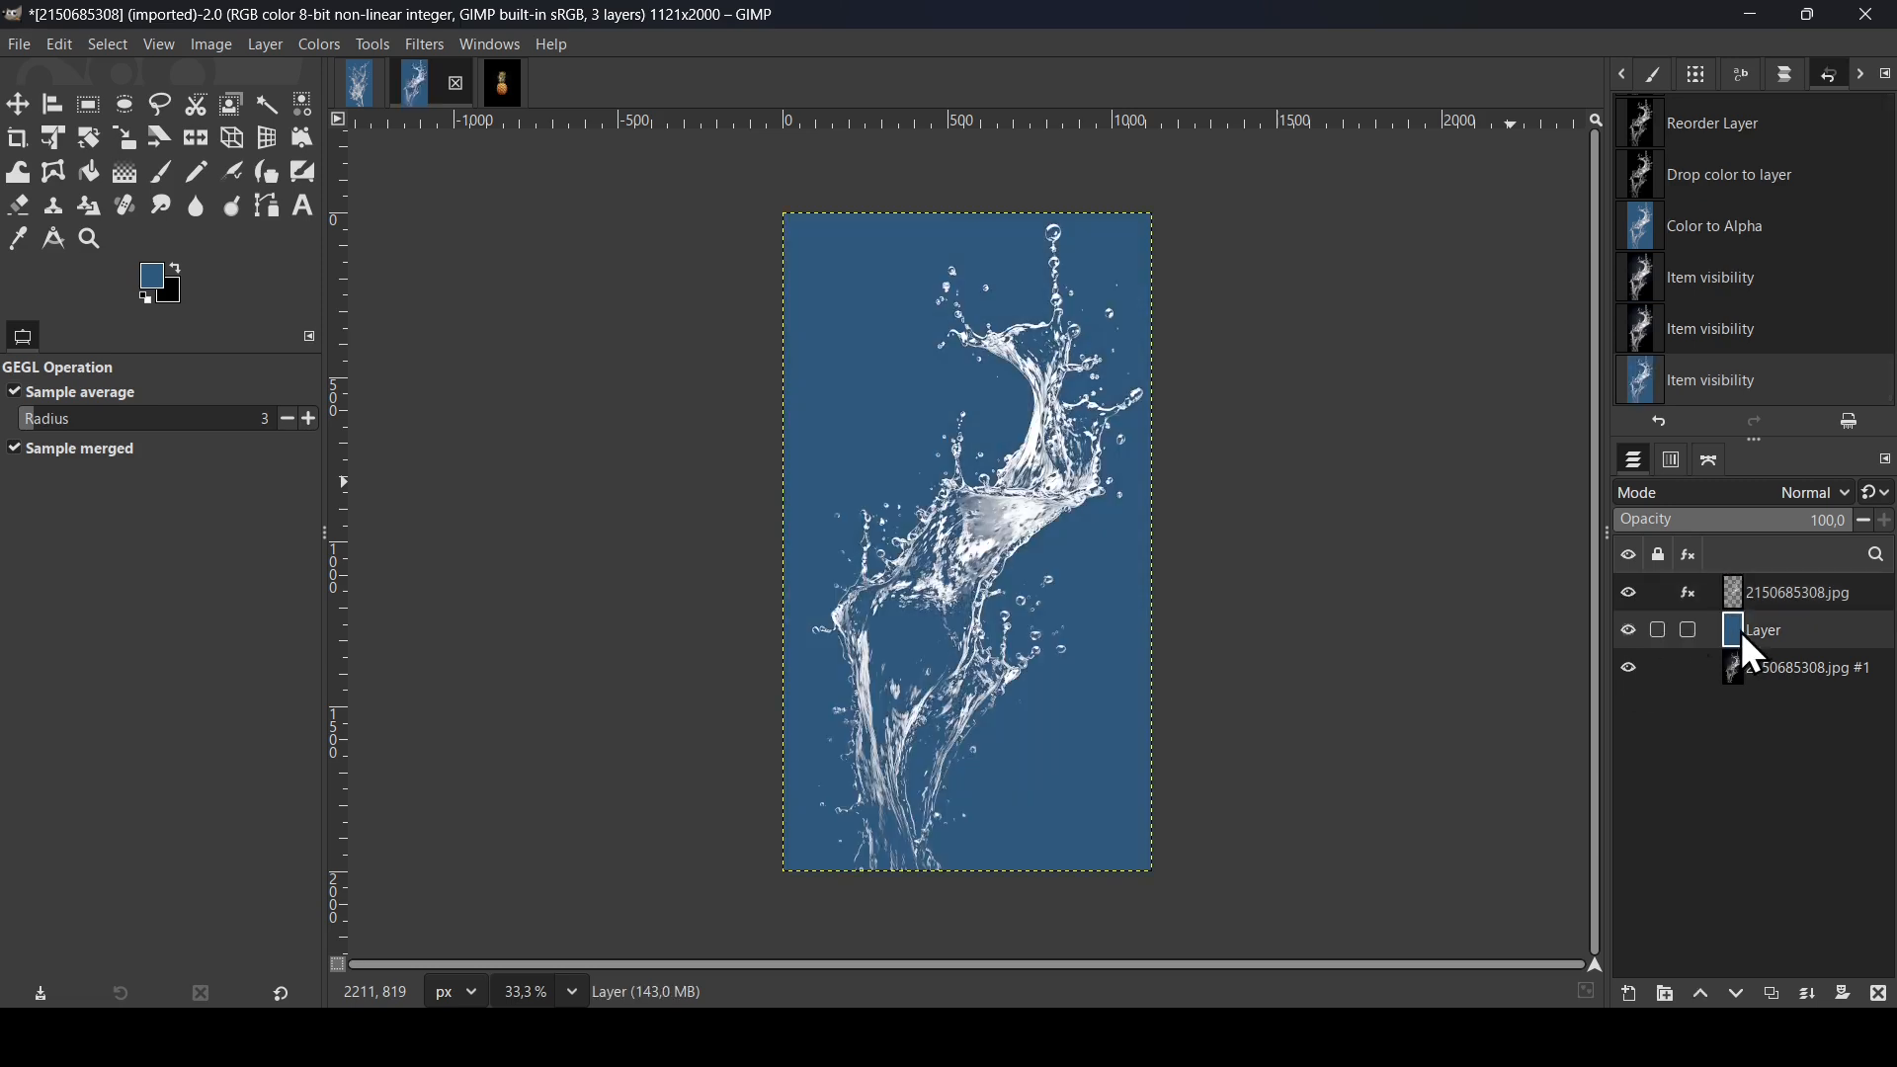
left_click_drag(176, 299, 1075, 624)
- Compare the extraction on black with 2150685308.jpg #1 by moving the original on top, toggling its visibility, and returning it to the bottom
left_click_drag(1751, 667, 1763, 581)
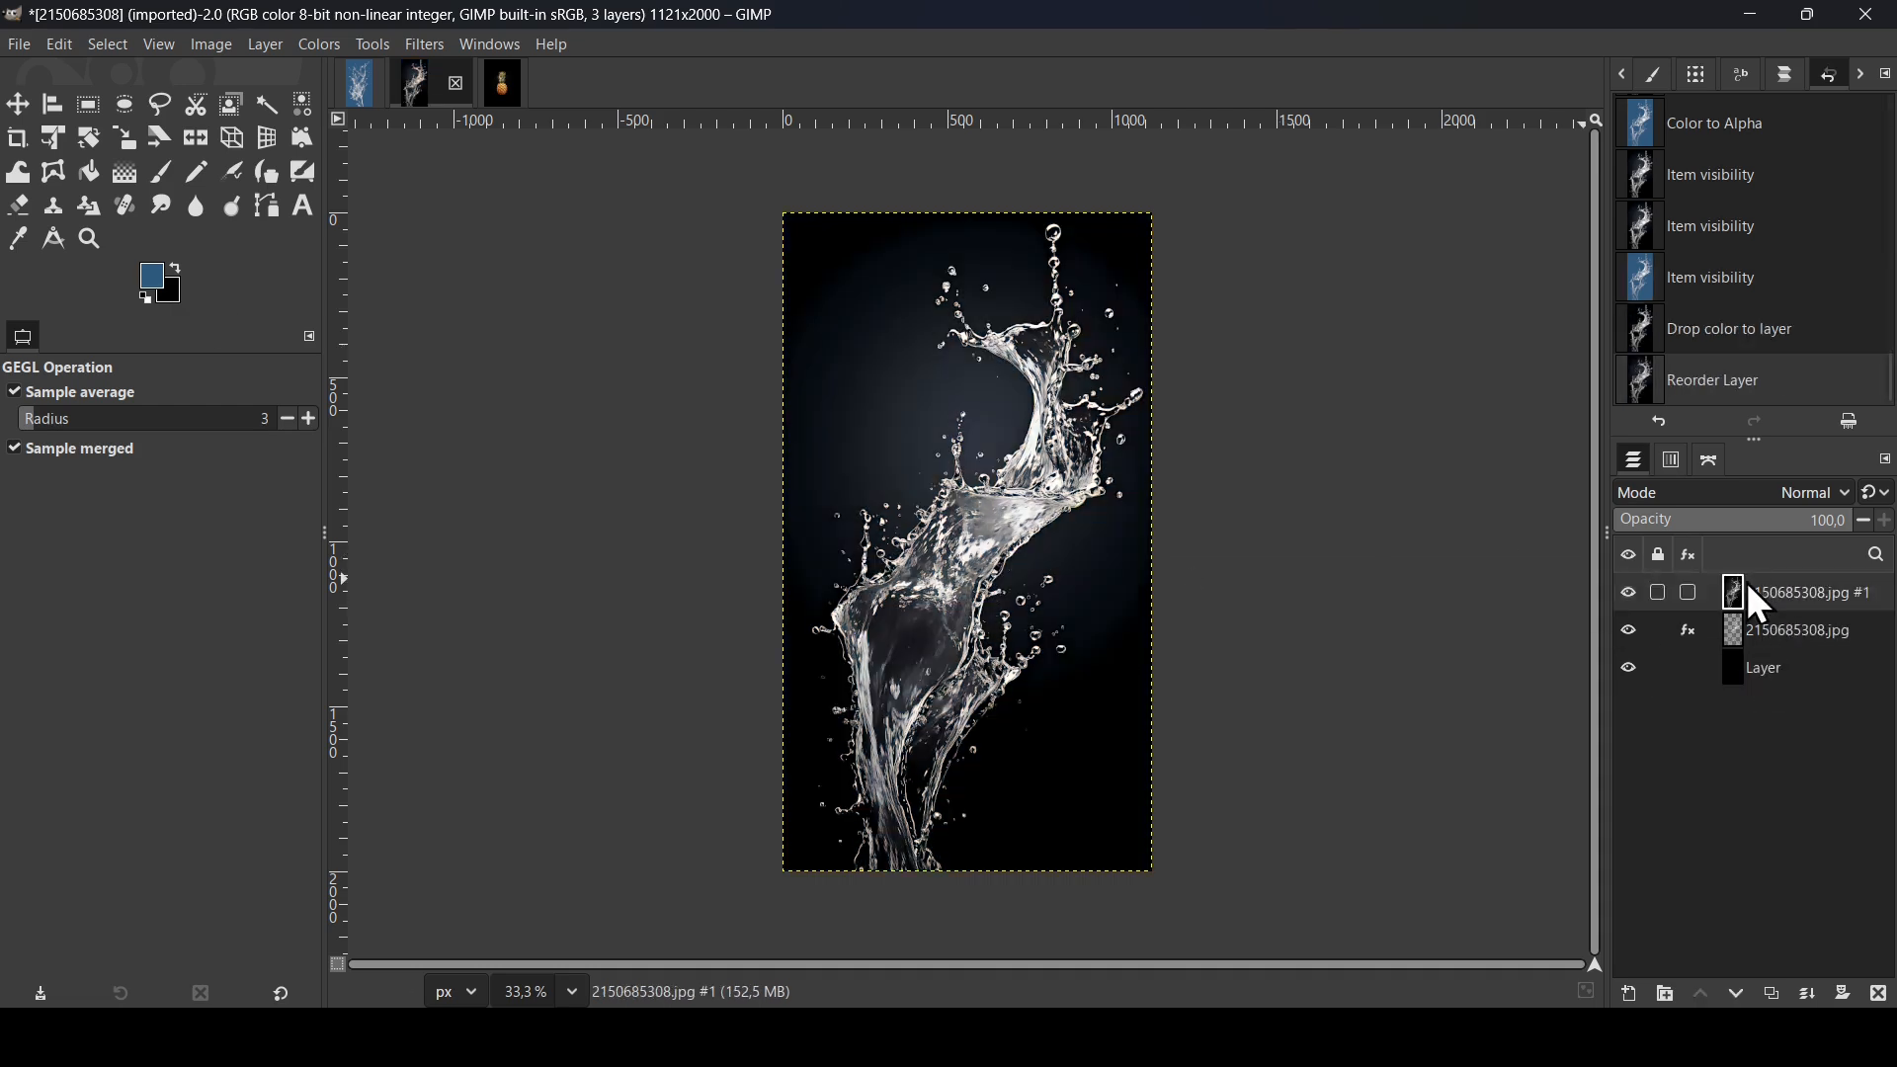
left_click(1635, 593)
left_click(1636, 593)
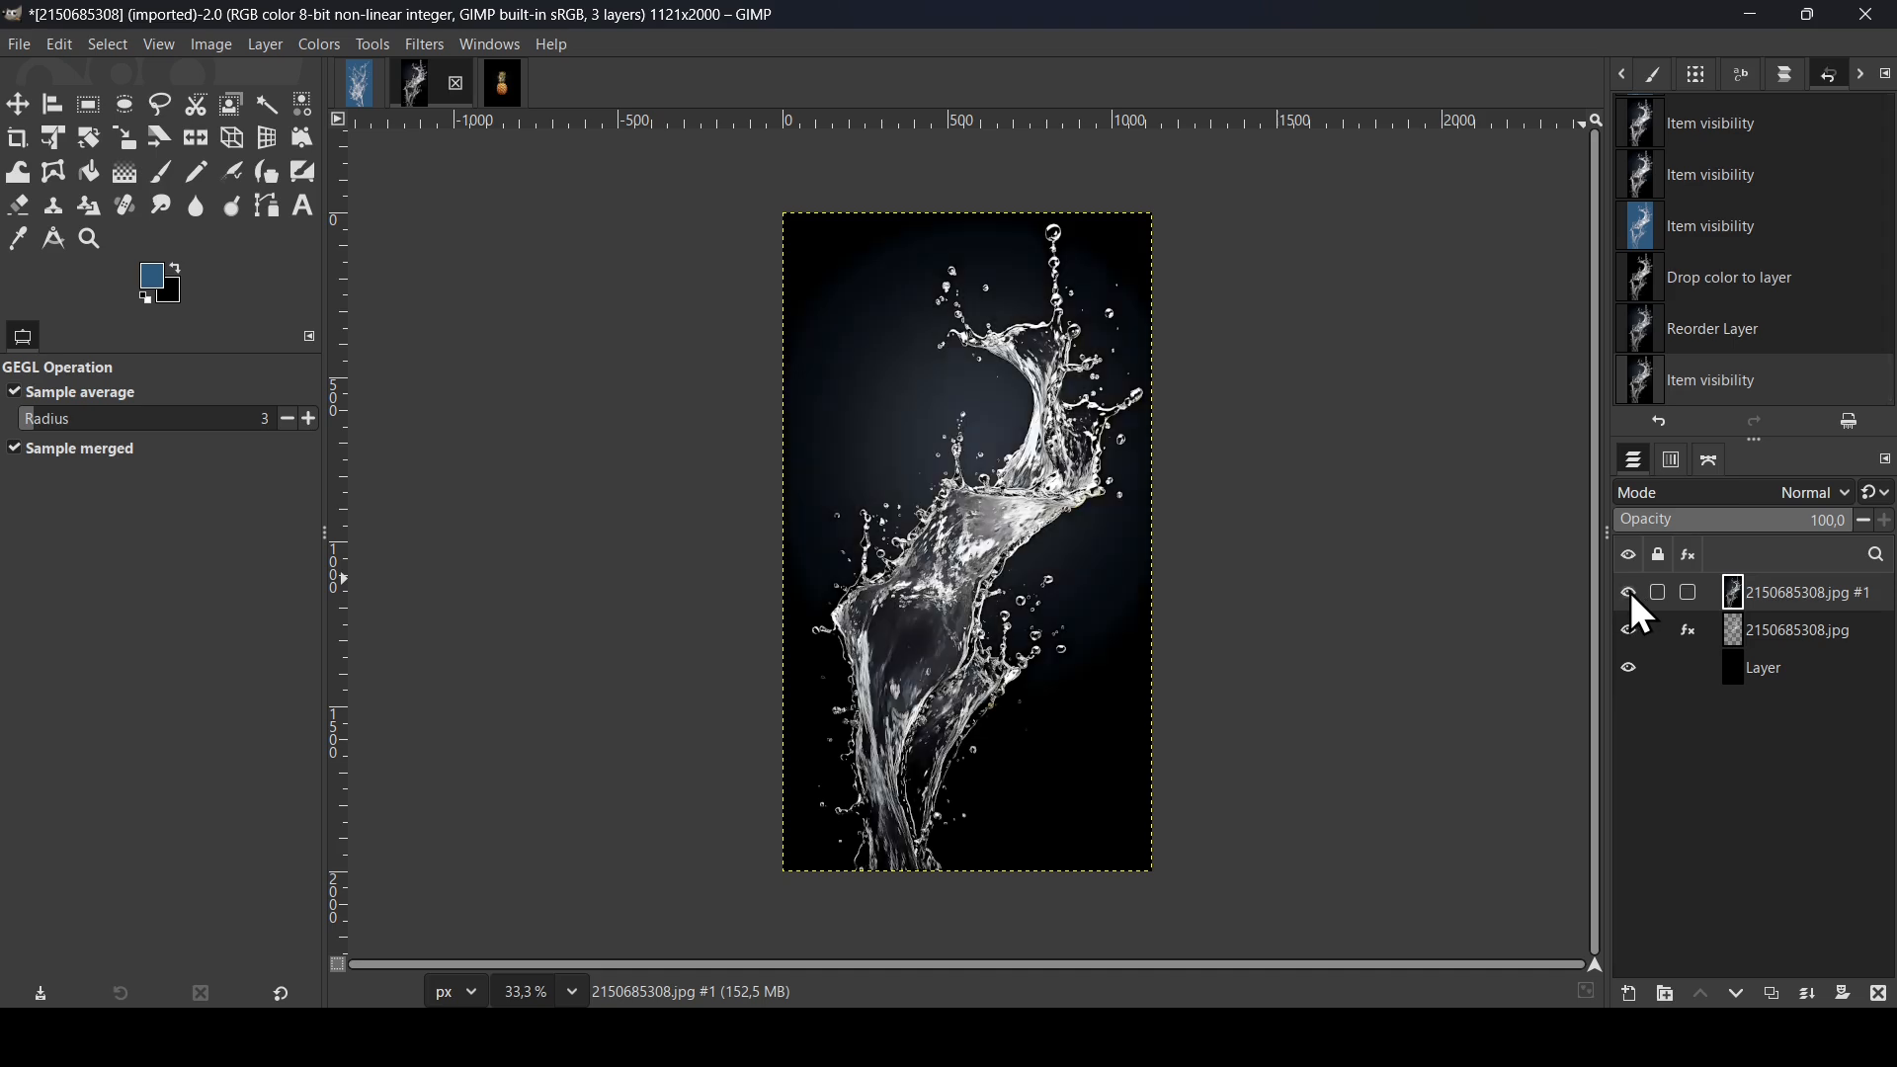
left_click(1630, 593)
left_click(1632, 593)
left_click_drag(1816, 584, 1794, 675)
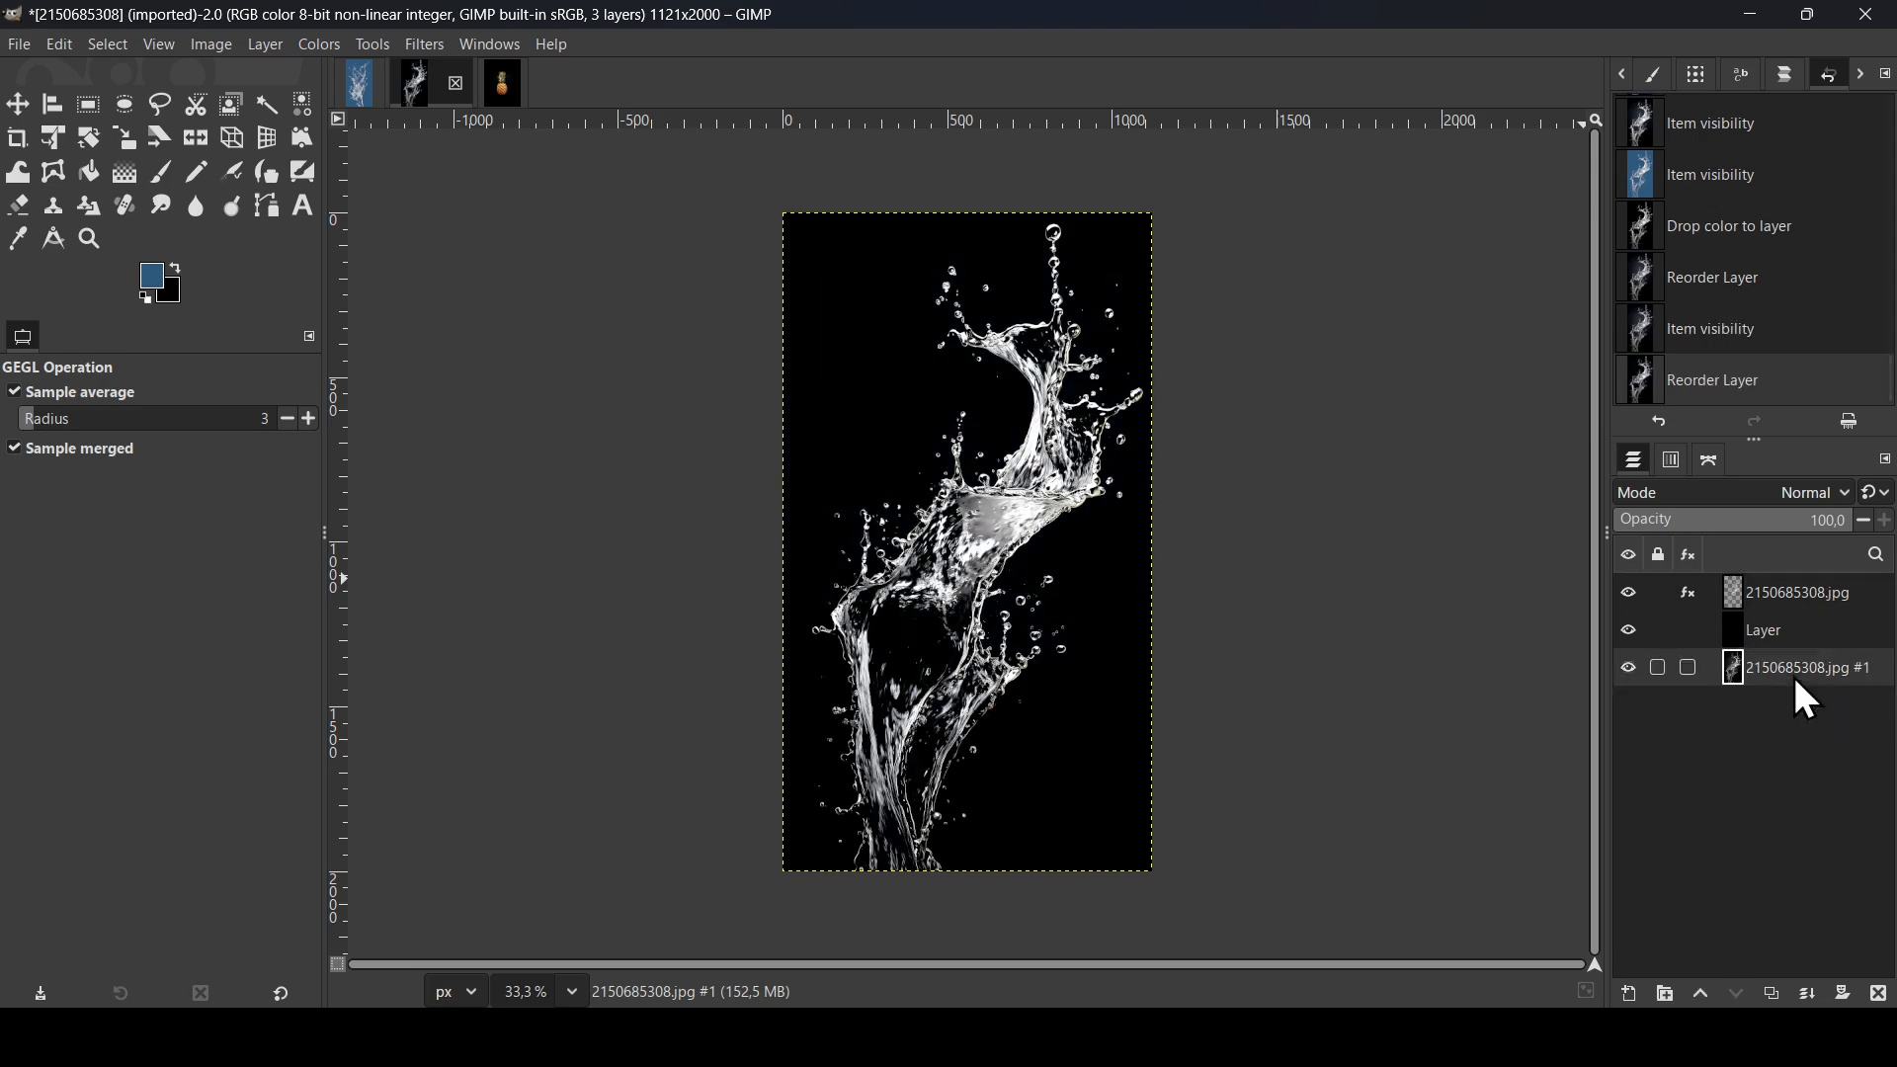
- Colorize the extracted splash layer 2150685308.jpg with hue 0.4950, saturation 0.5017 and lightness -0.502
left_click(1765, 597)
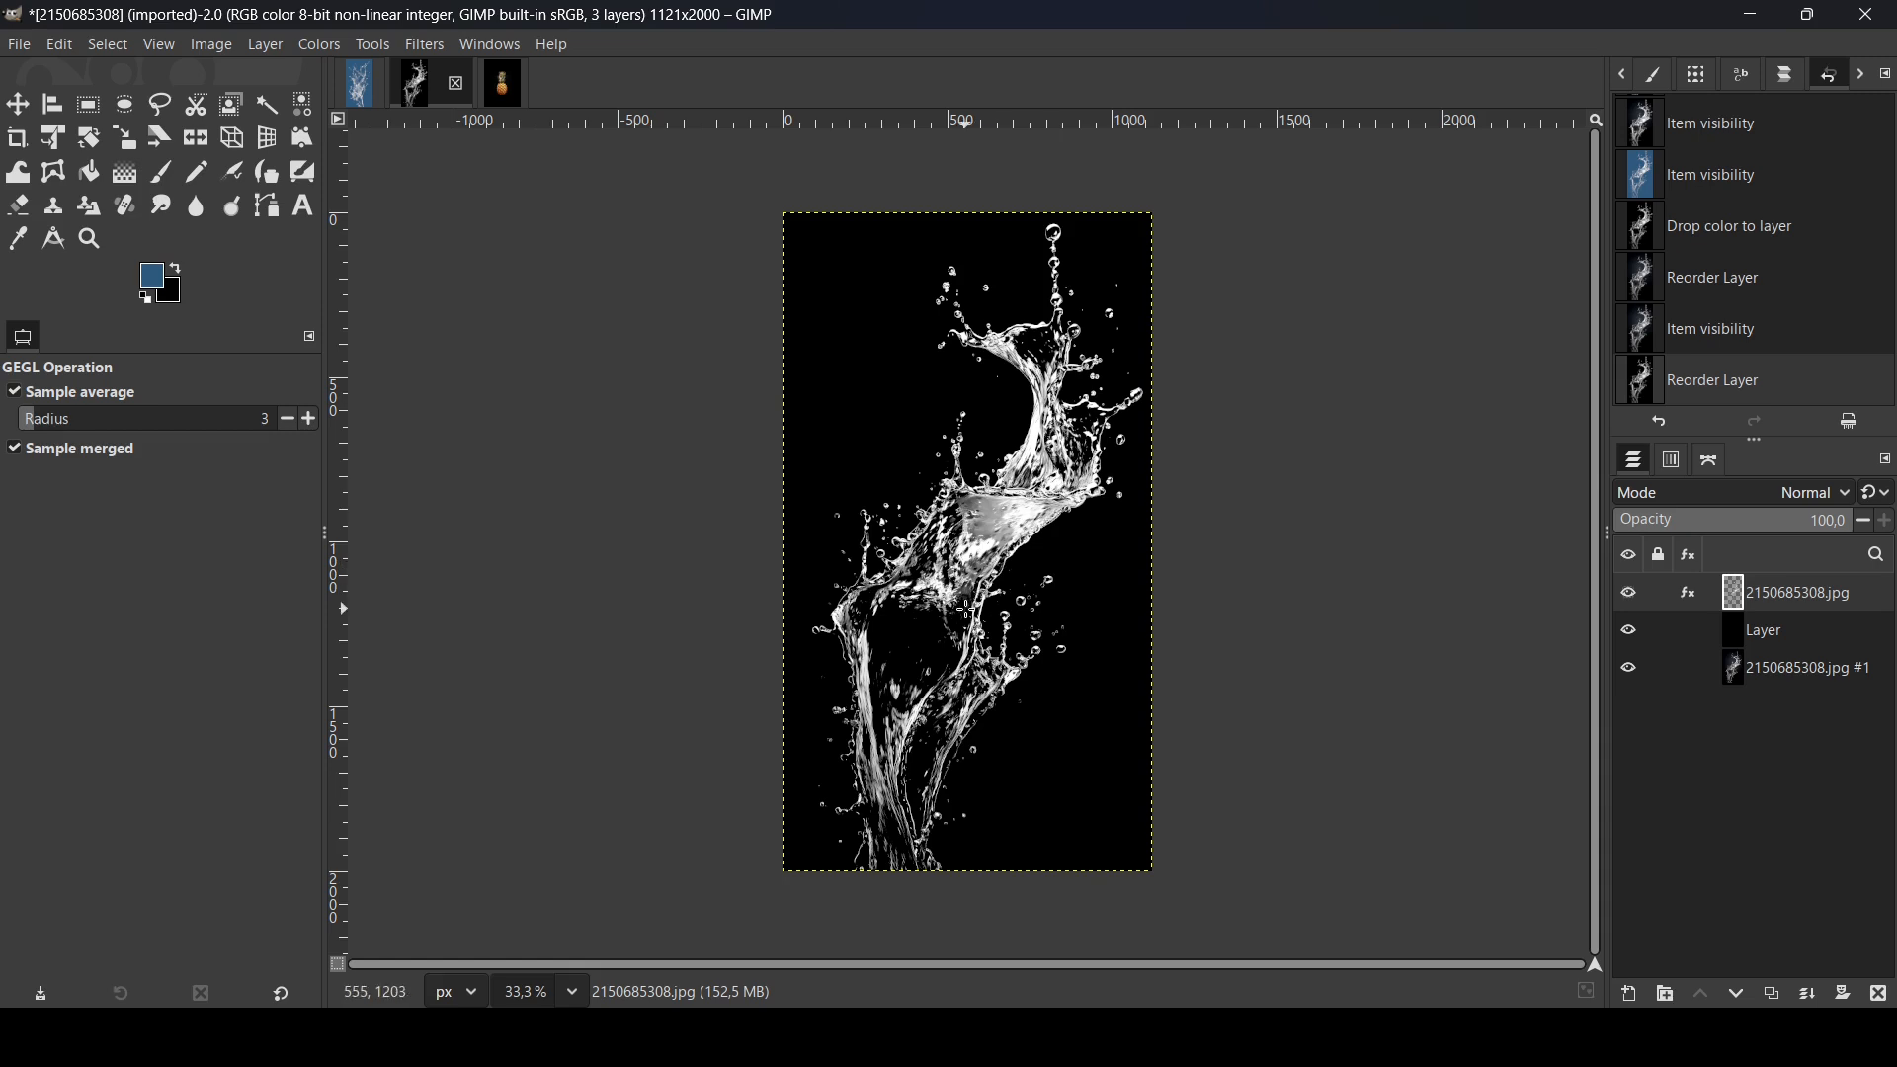
left_click(324, 54)
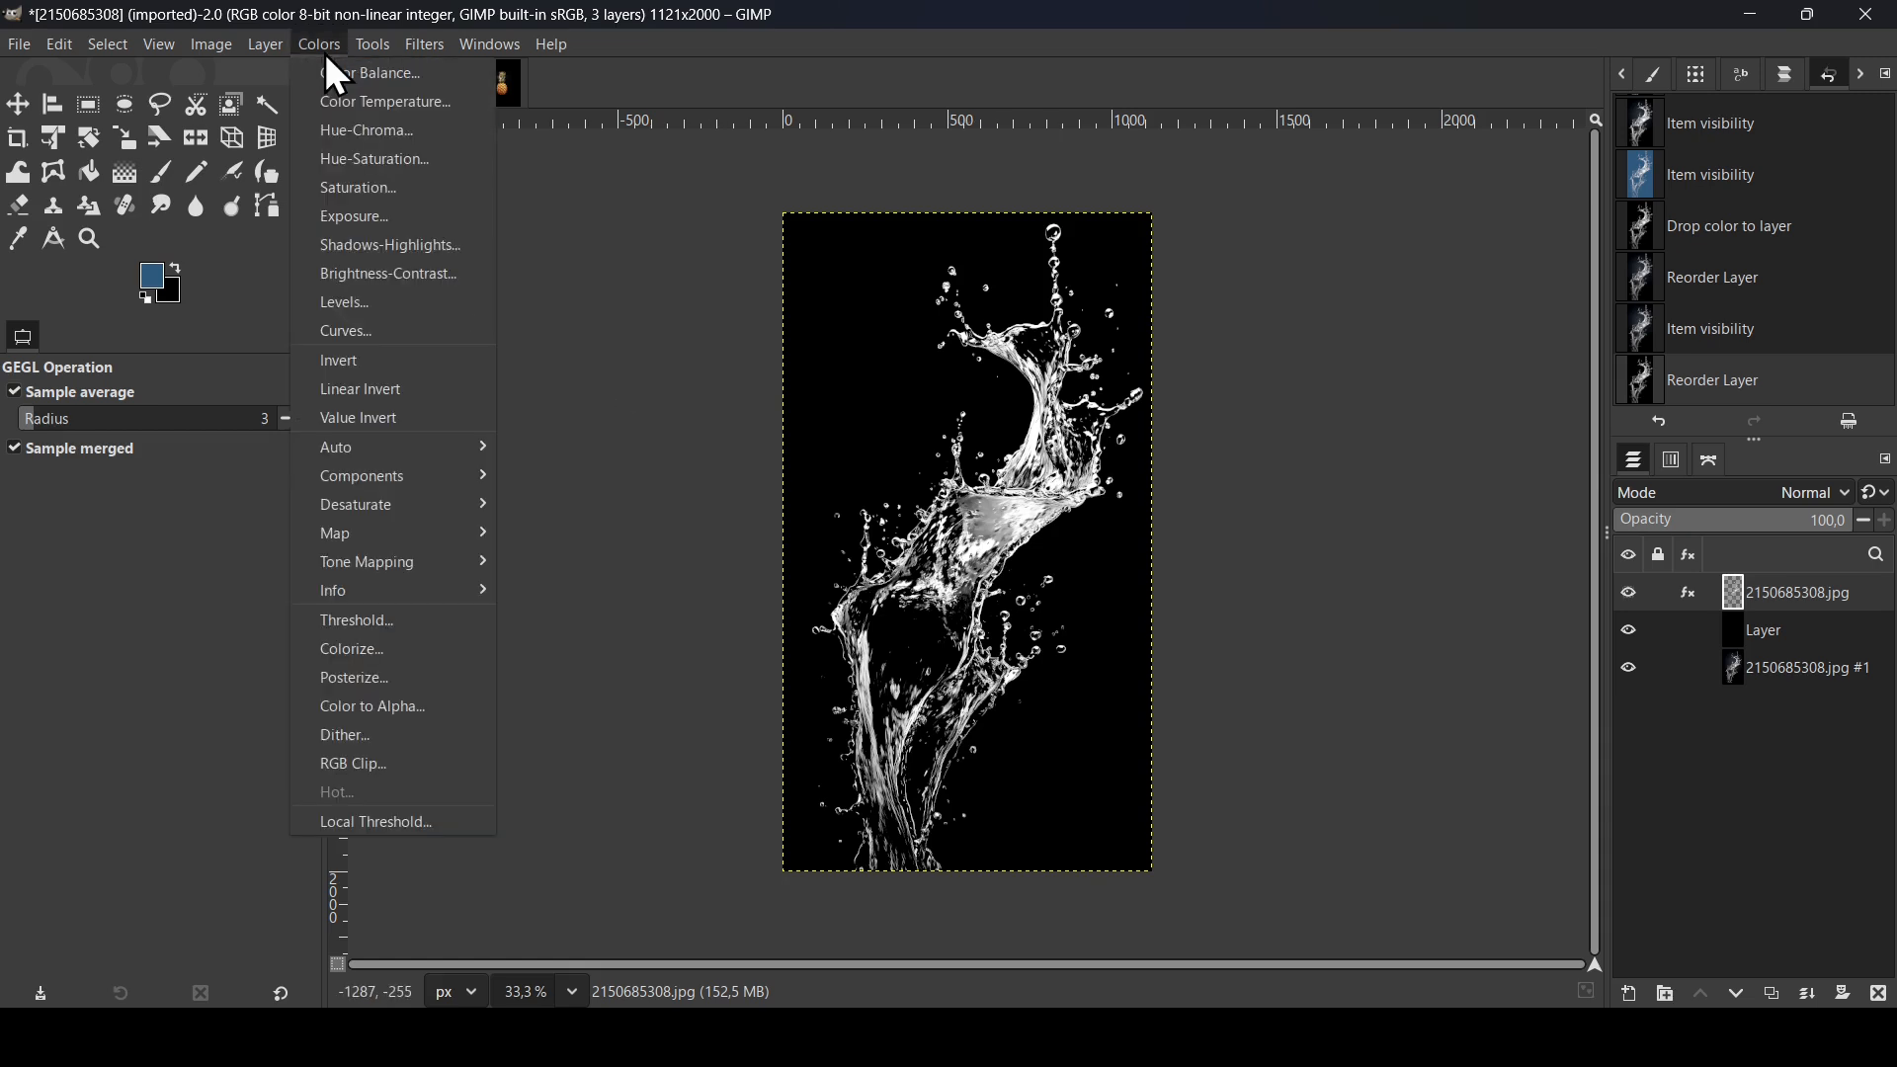
left_click(382, 655)
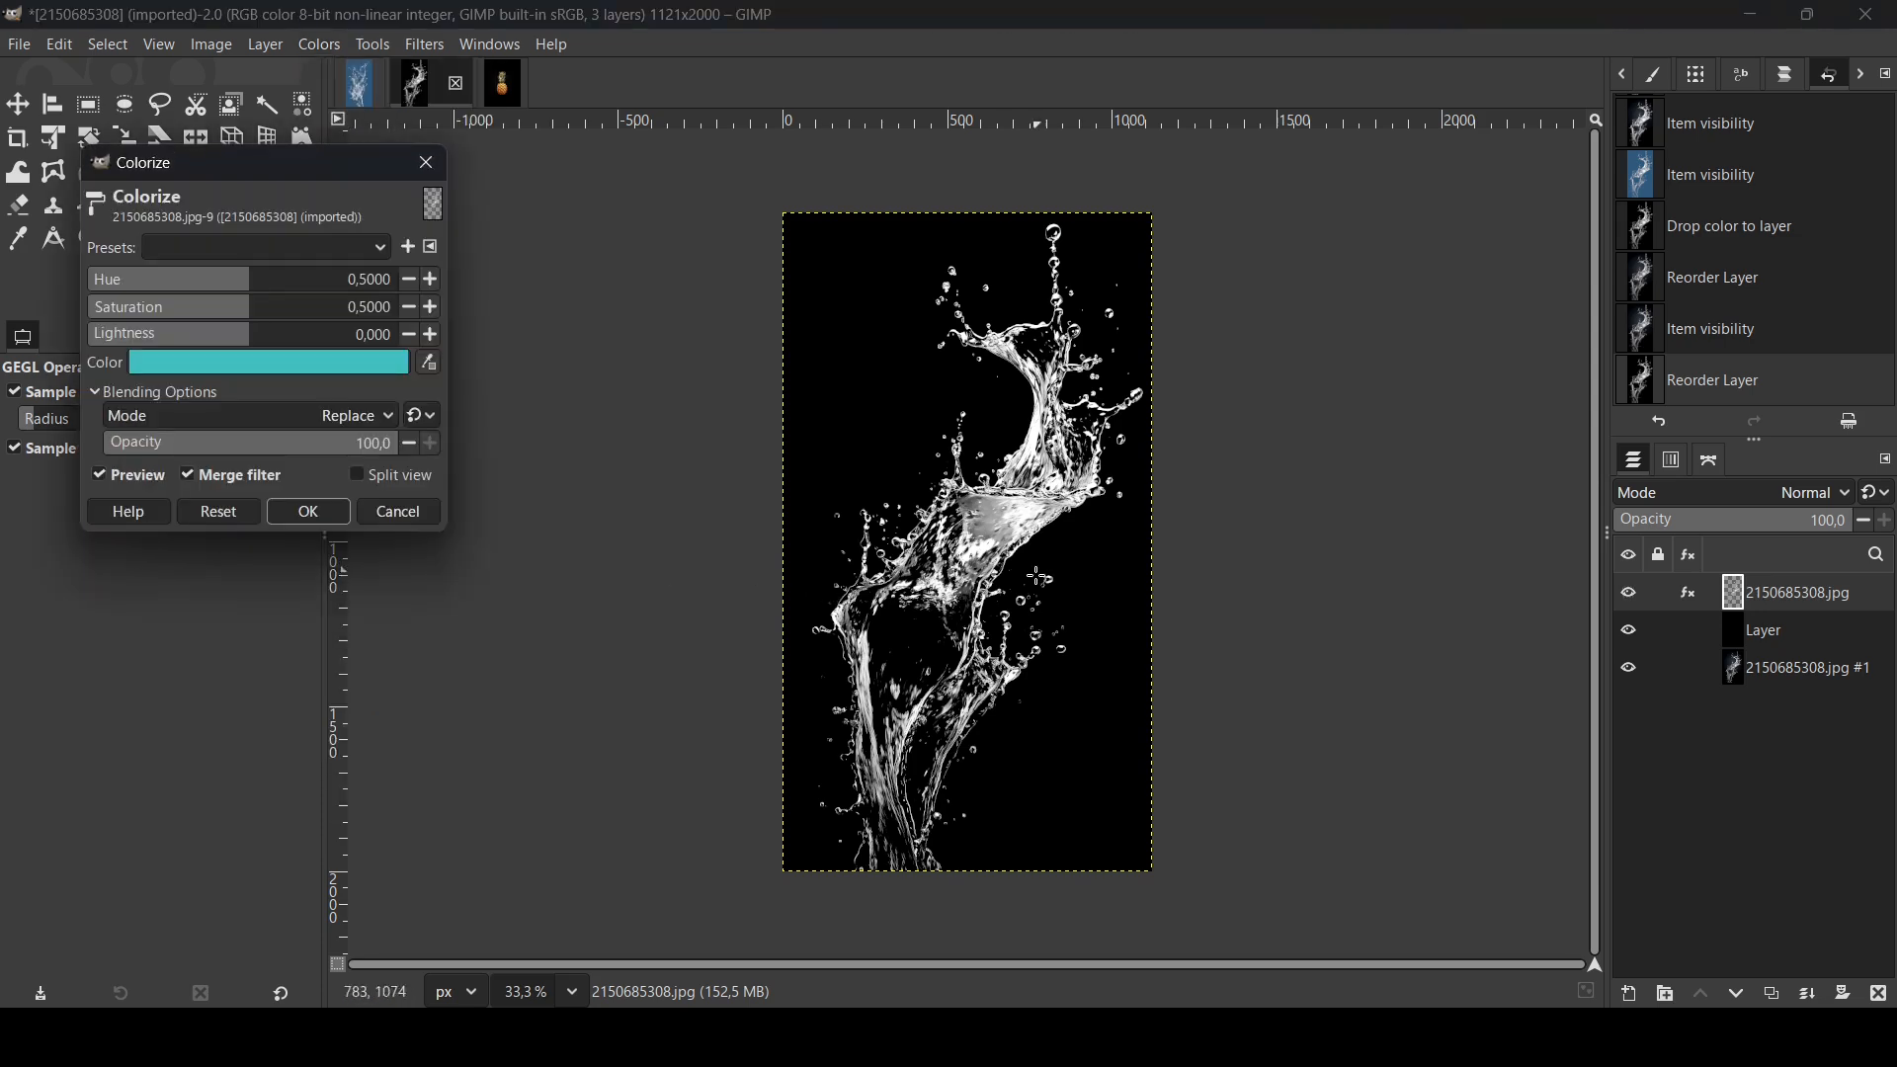
left_click_drag(298, 281, 154, 280)
left_click(299, 308)
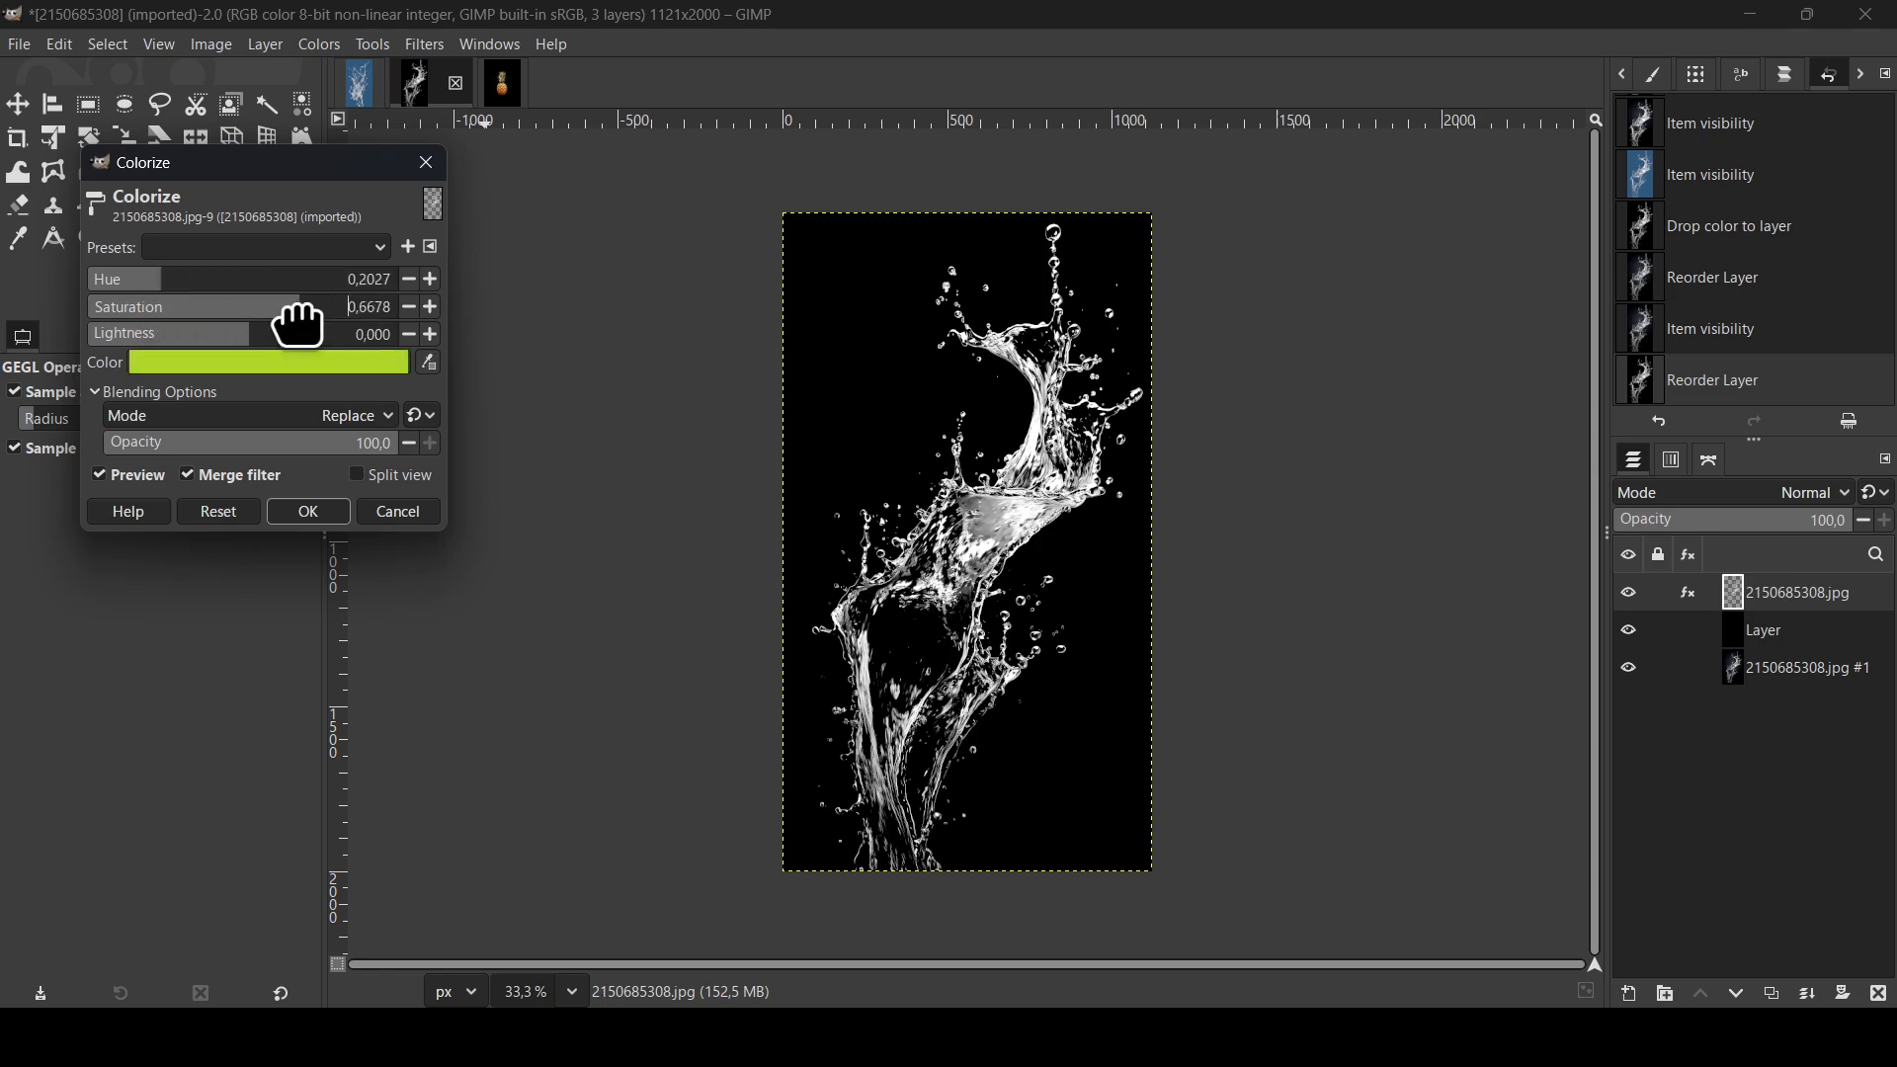
left_click_drag(298, 308, 247, 314)
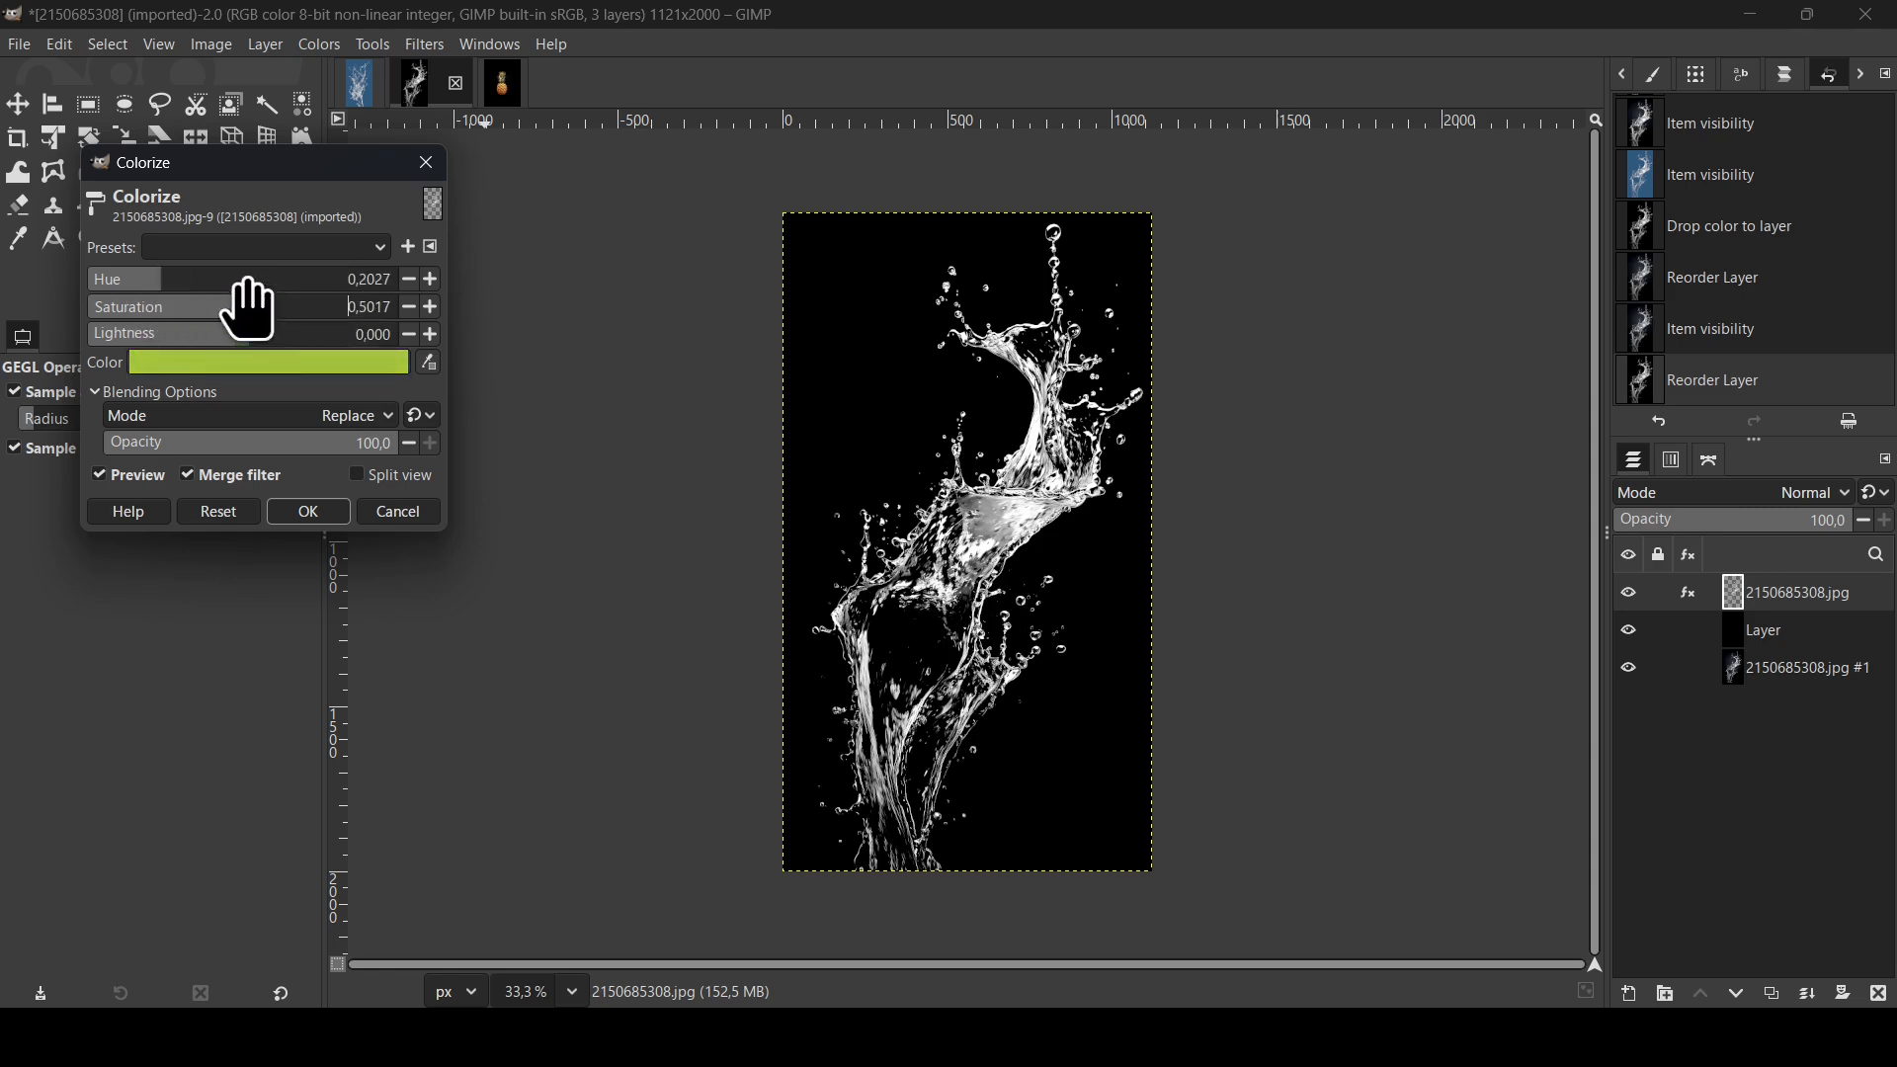
left_click(246, 284)
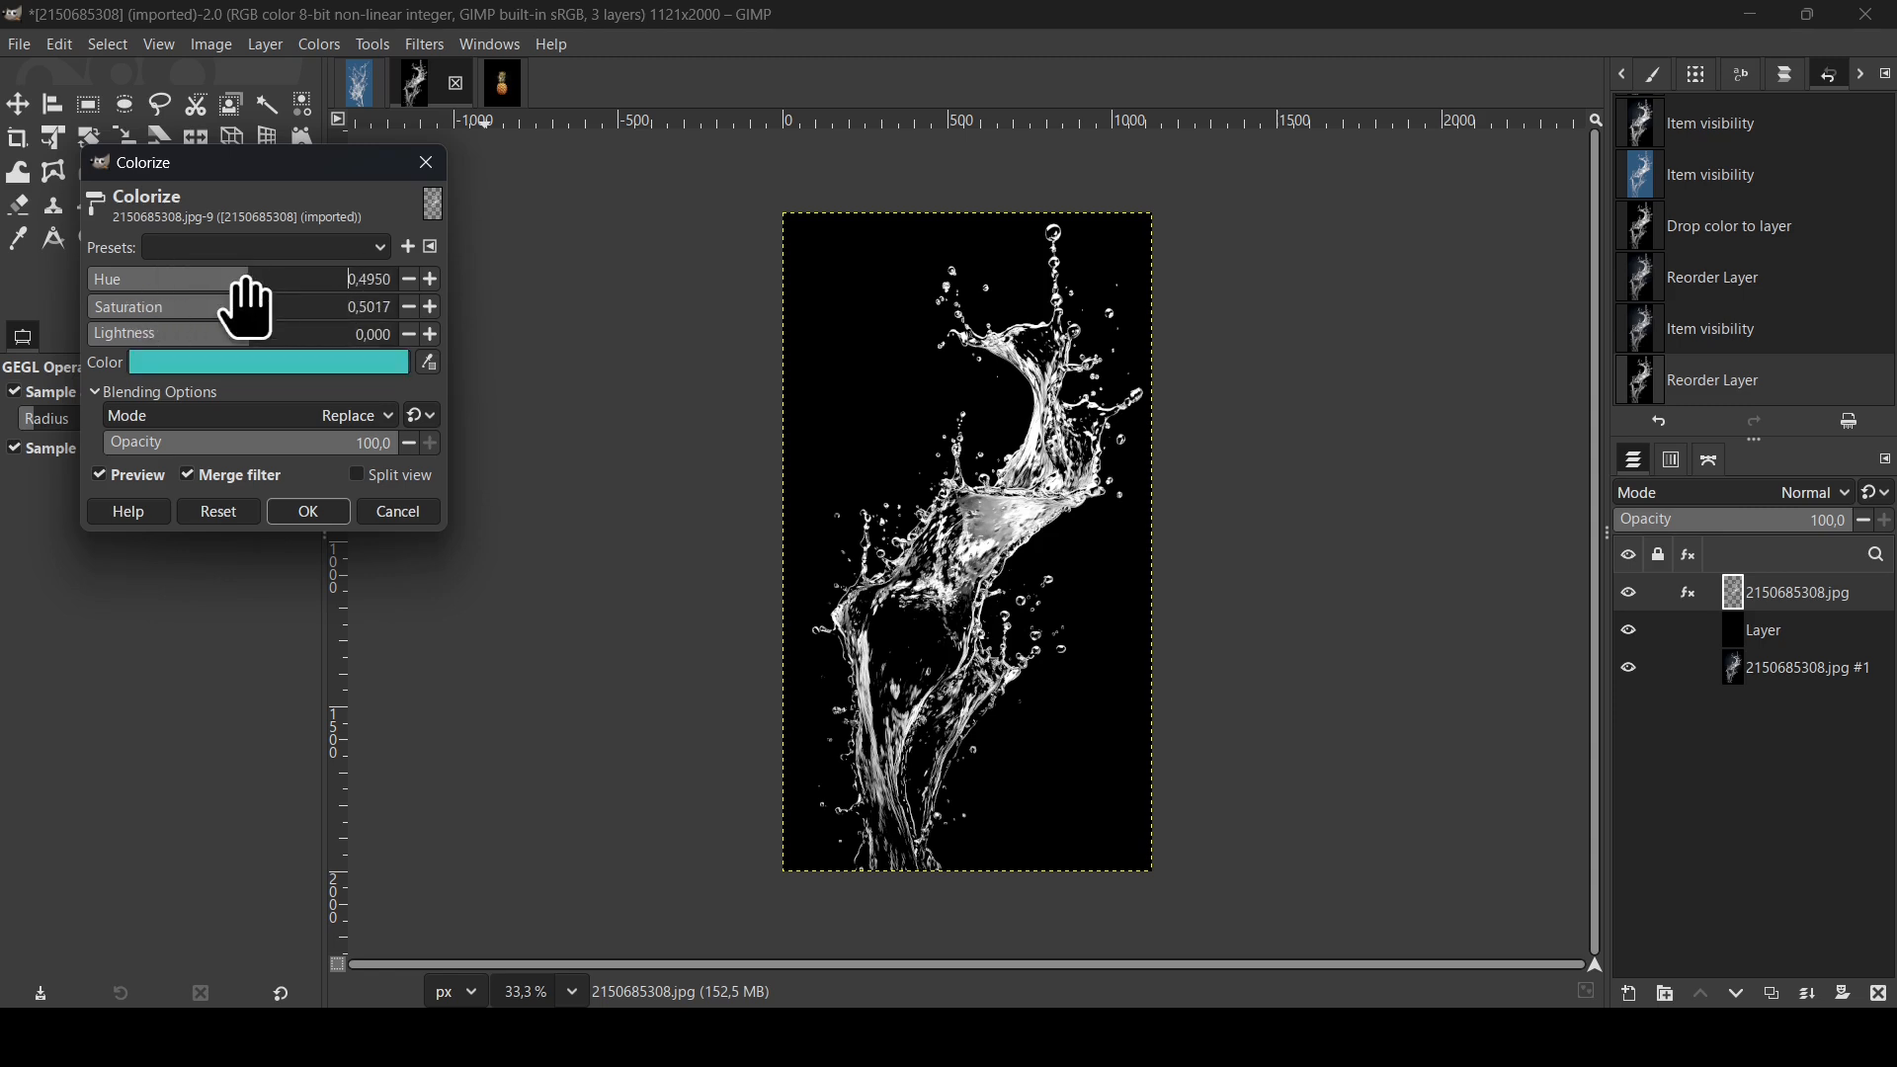
left_click(212, 340)
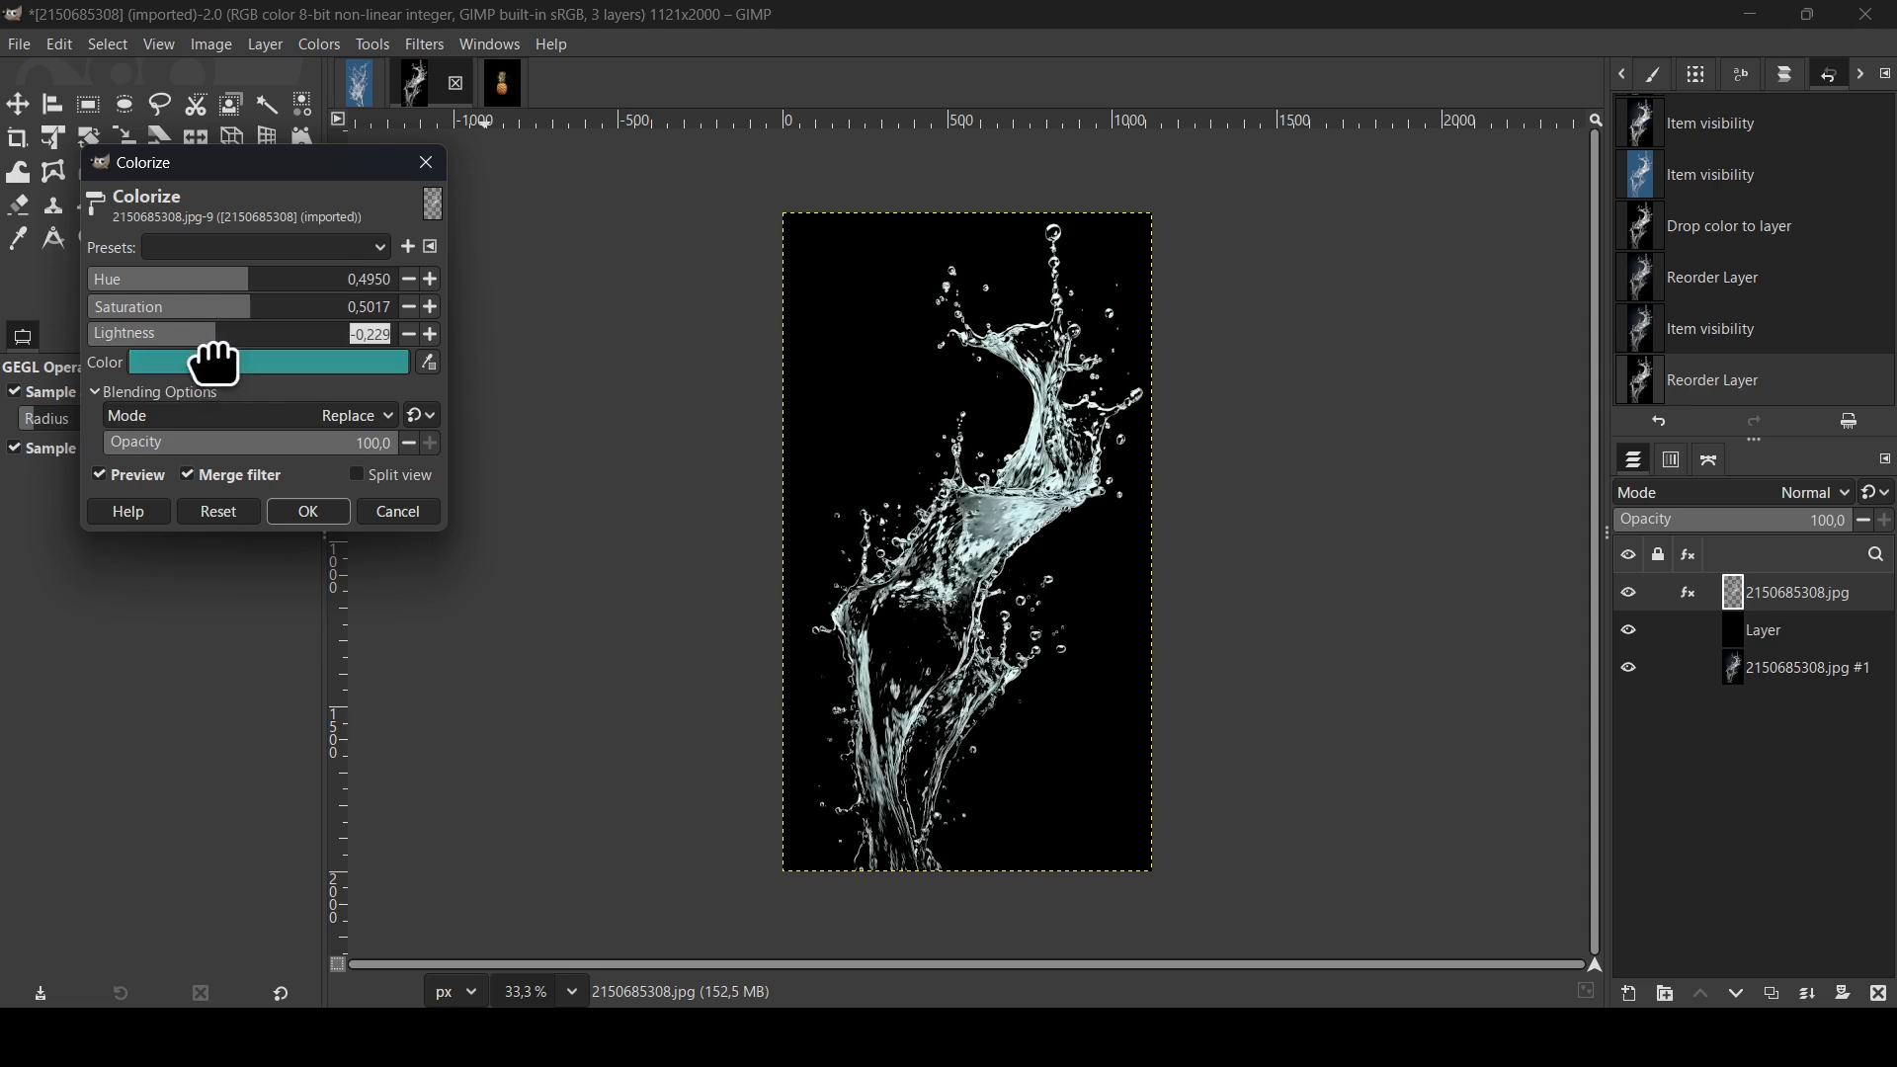
left_click_drag(205, 363, 169, 360)
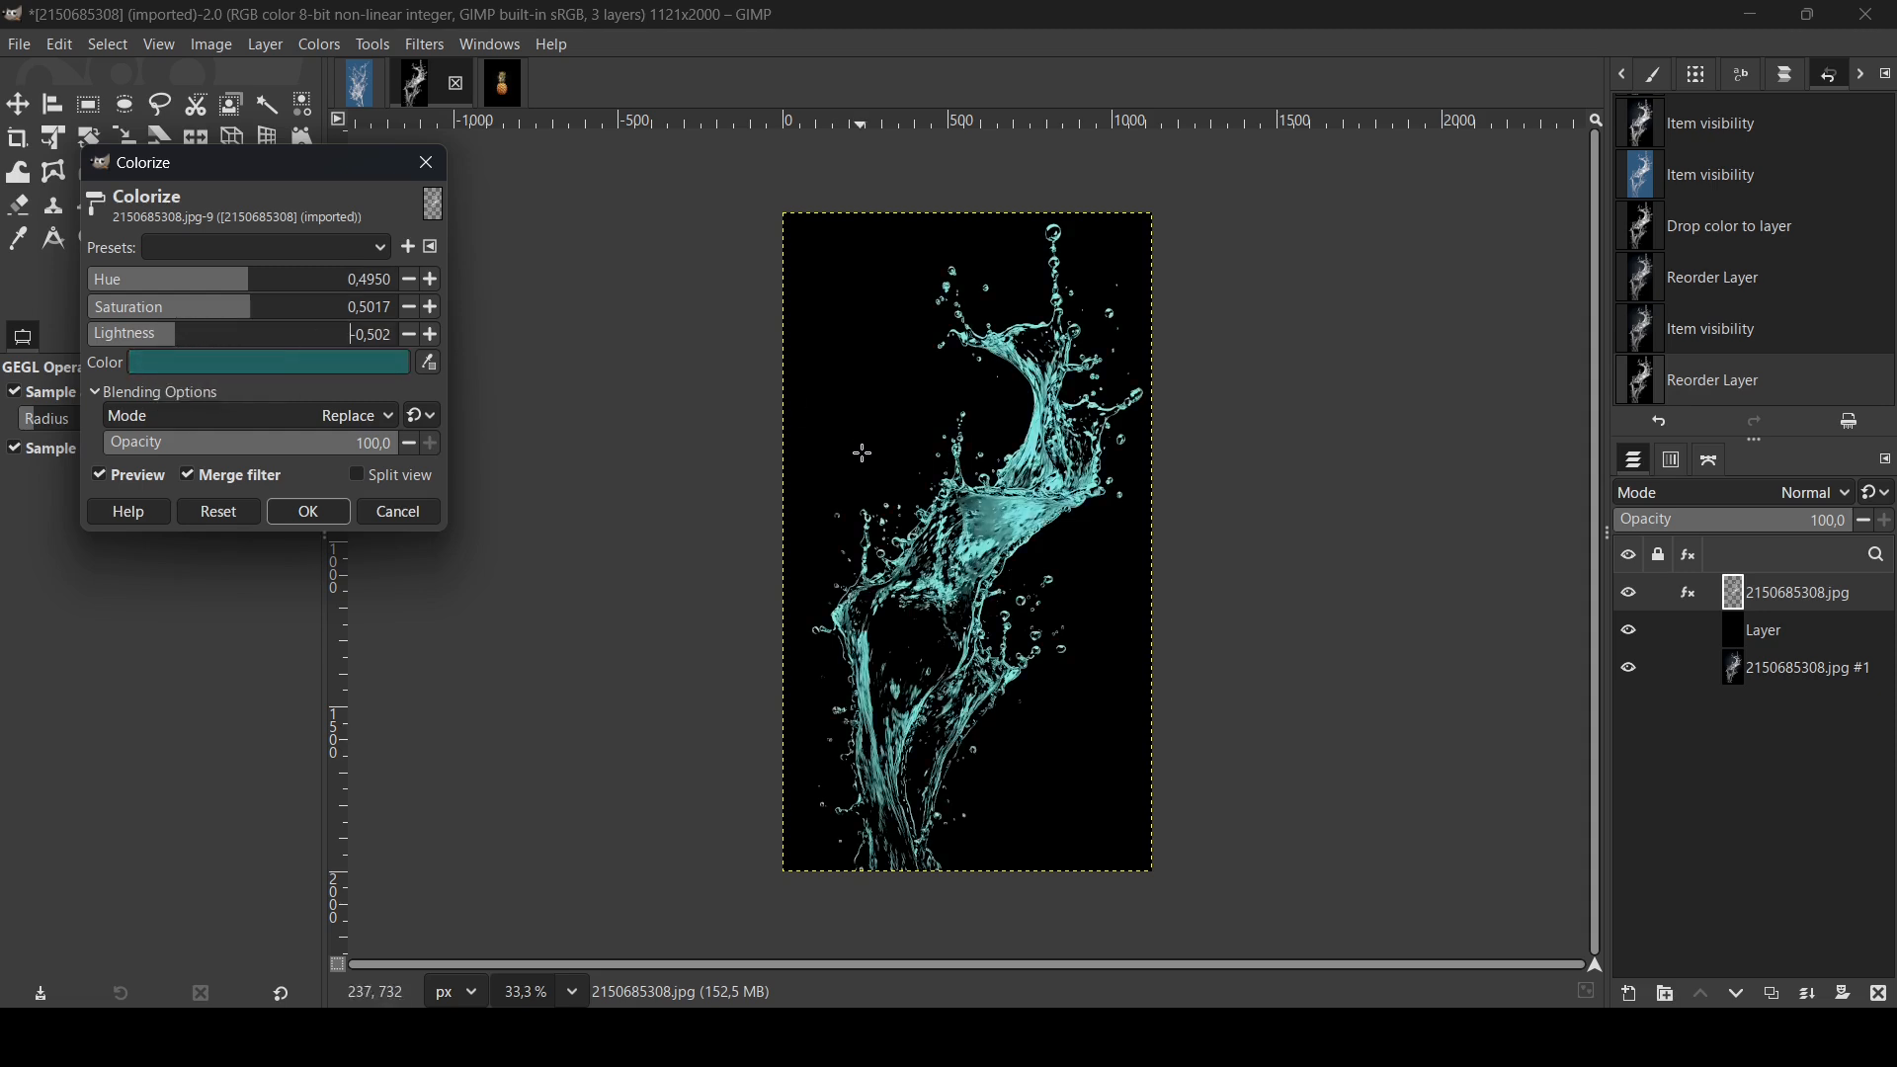
- Tint the splash green with Colorize hue 0.3289 and saturation 0.5714, and apply the filter
left_click(281, 286)
left_click_drag(280, 287, 87, 287)
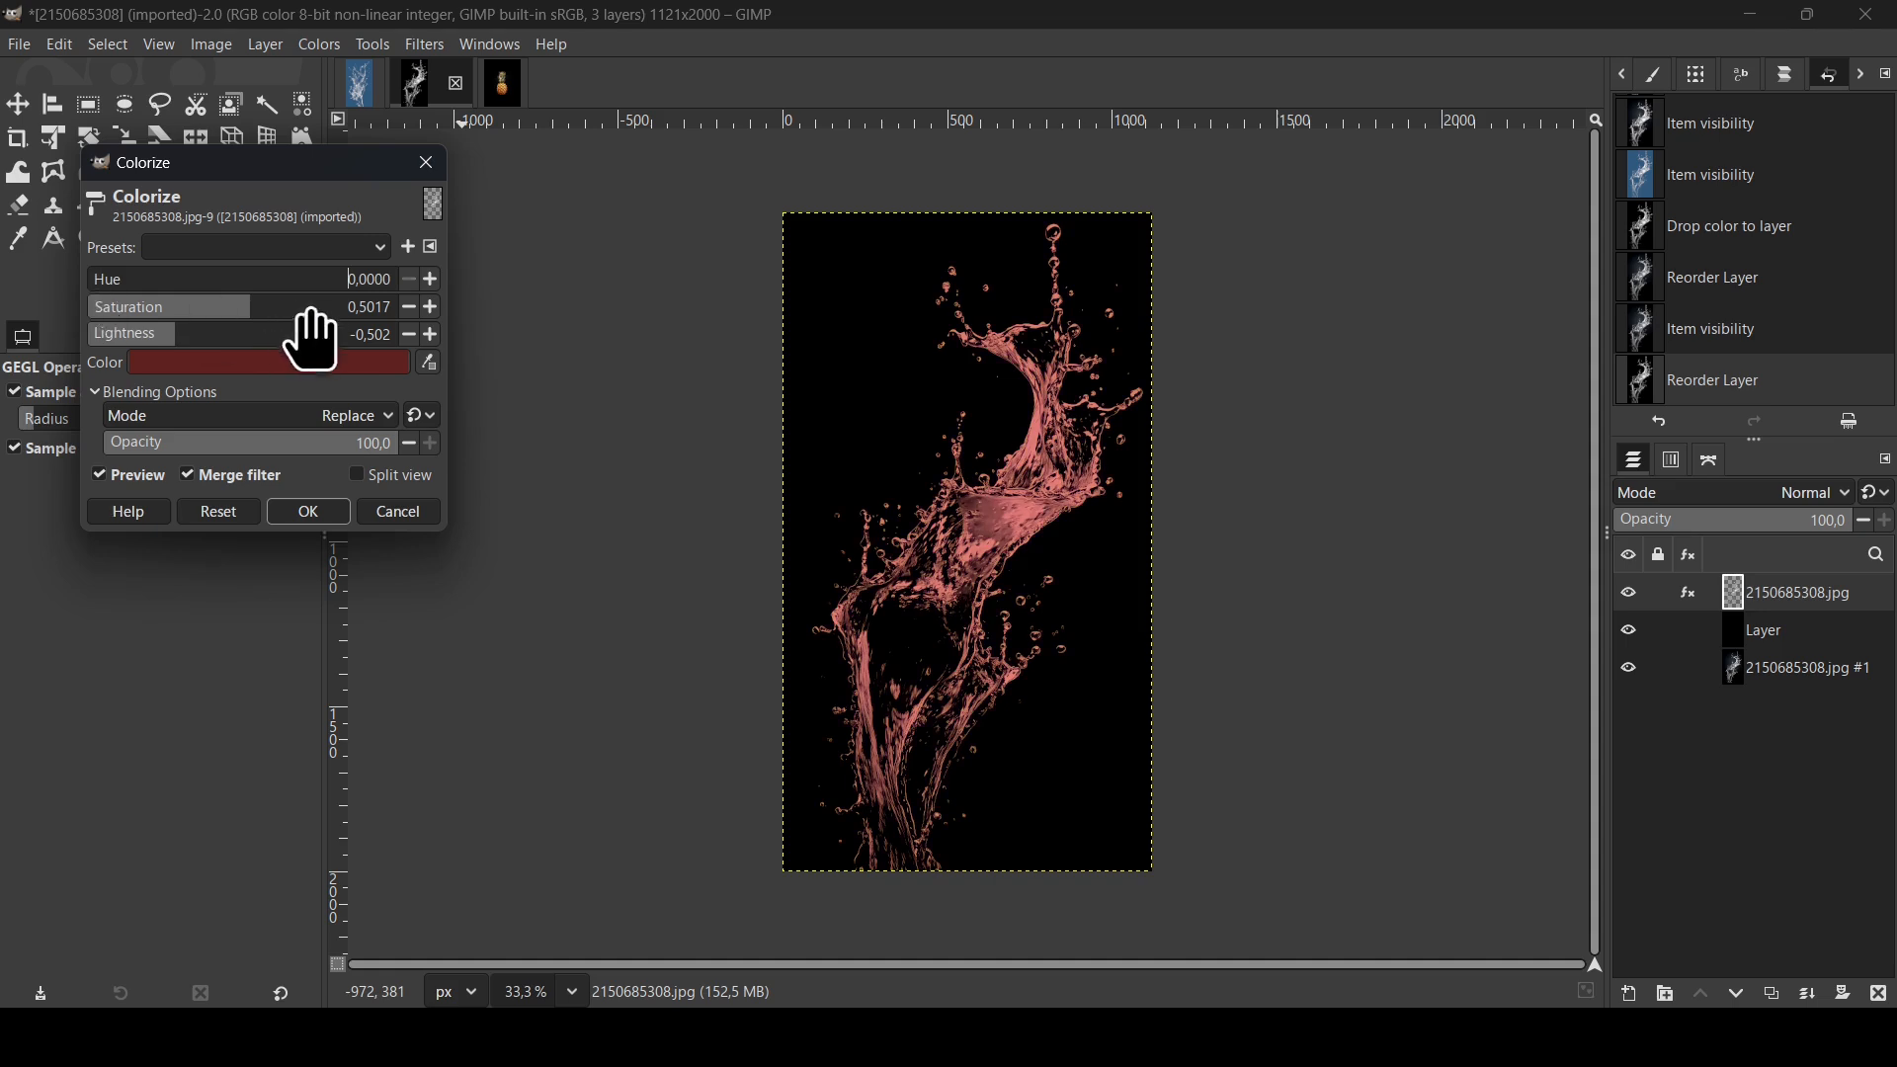
left_click_drag(309, 316, 269, 328)
left_click_drag(163, 284, 197, 304)
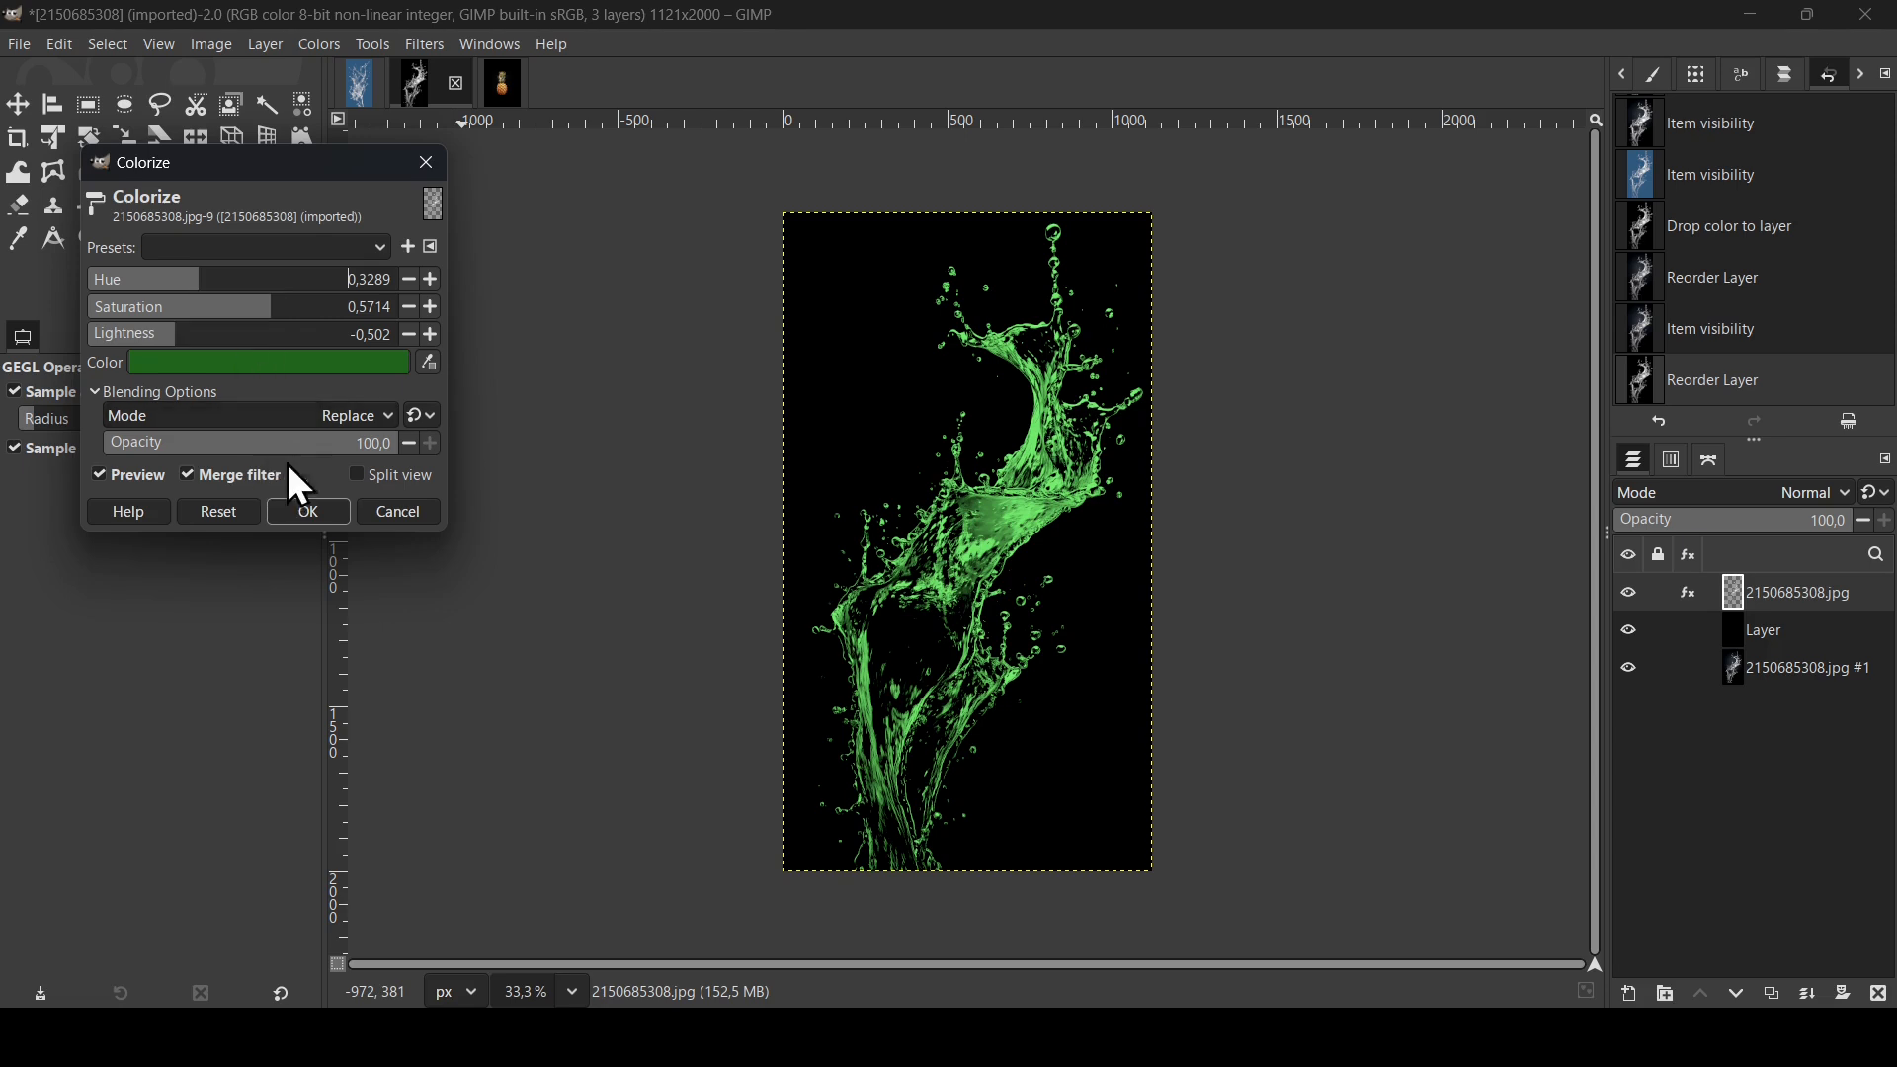
left_click(304, 515)
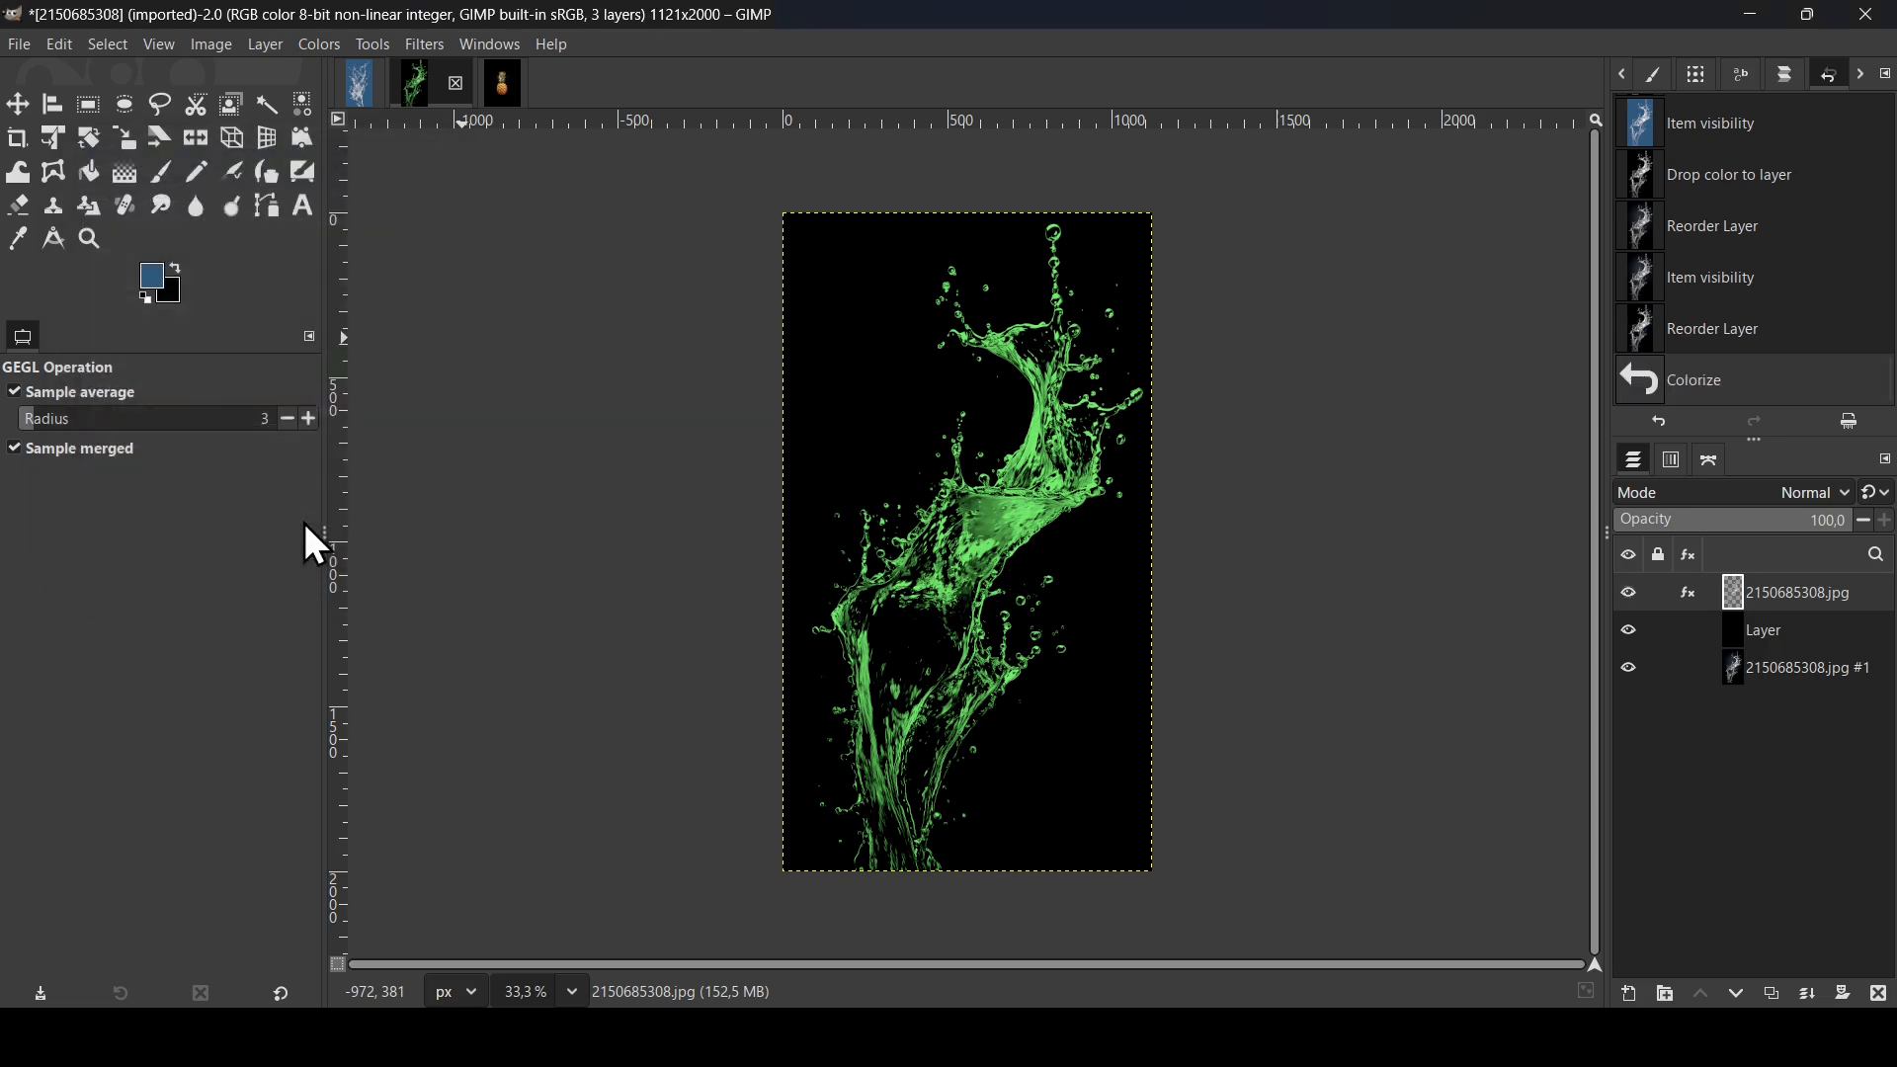
- Copy the extracted clear splash layer 2150718428.jpg copy into the pineapple image as a new layer
left_click(499, 91)
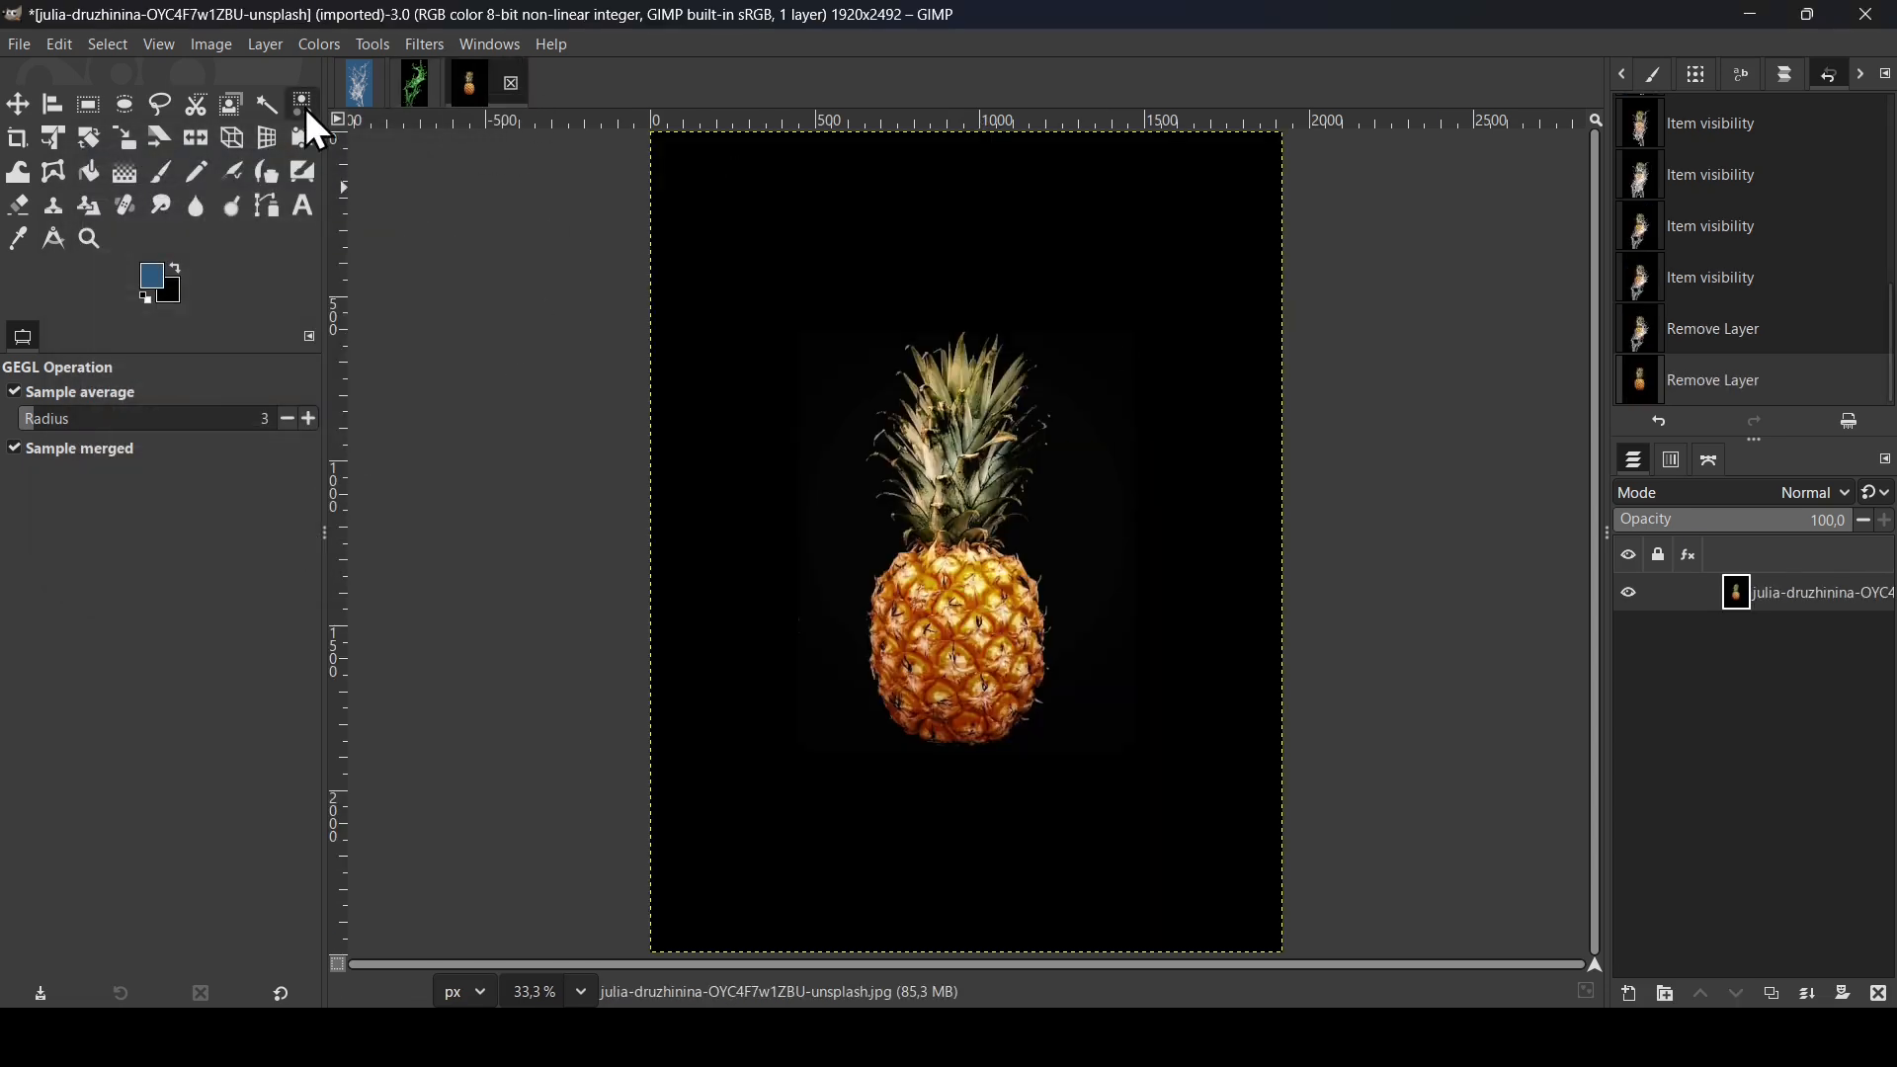
left_click(364, 99)
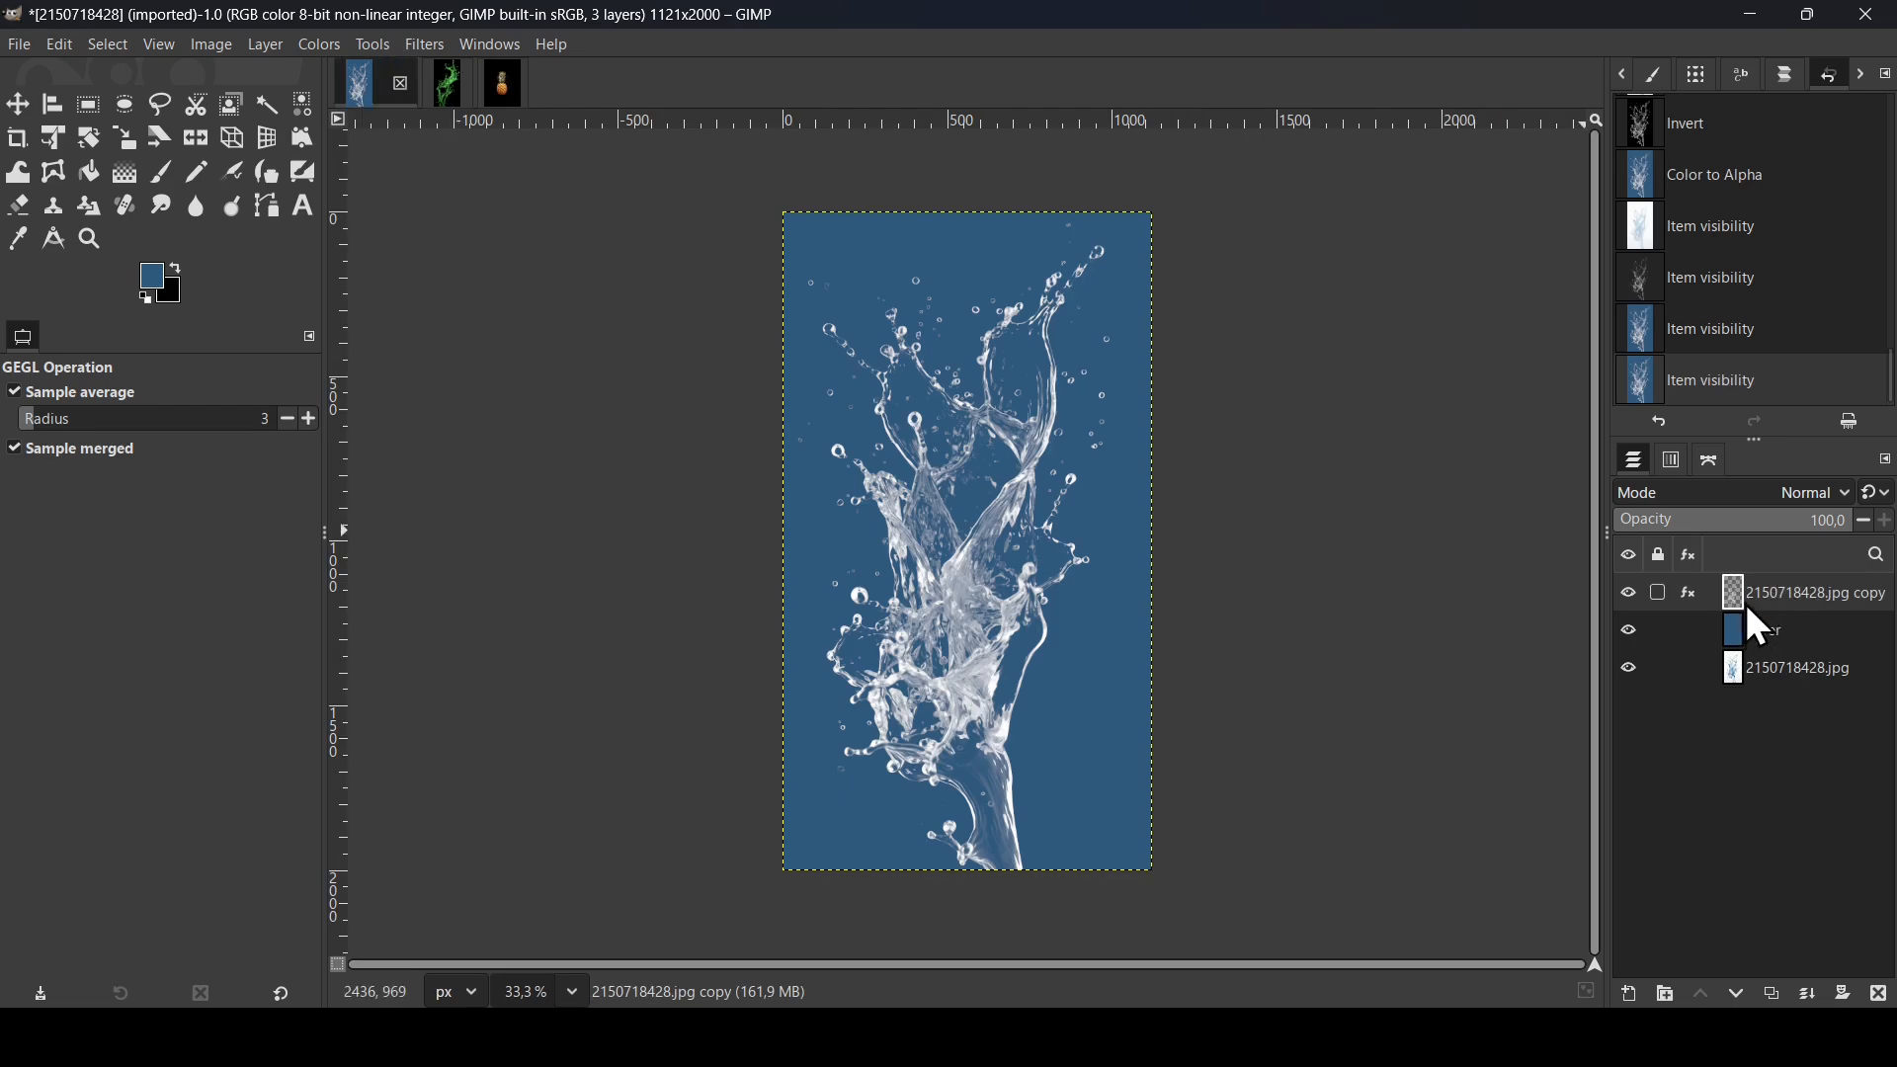
left_click(506, 83)
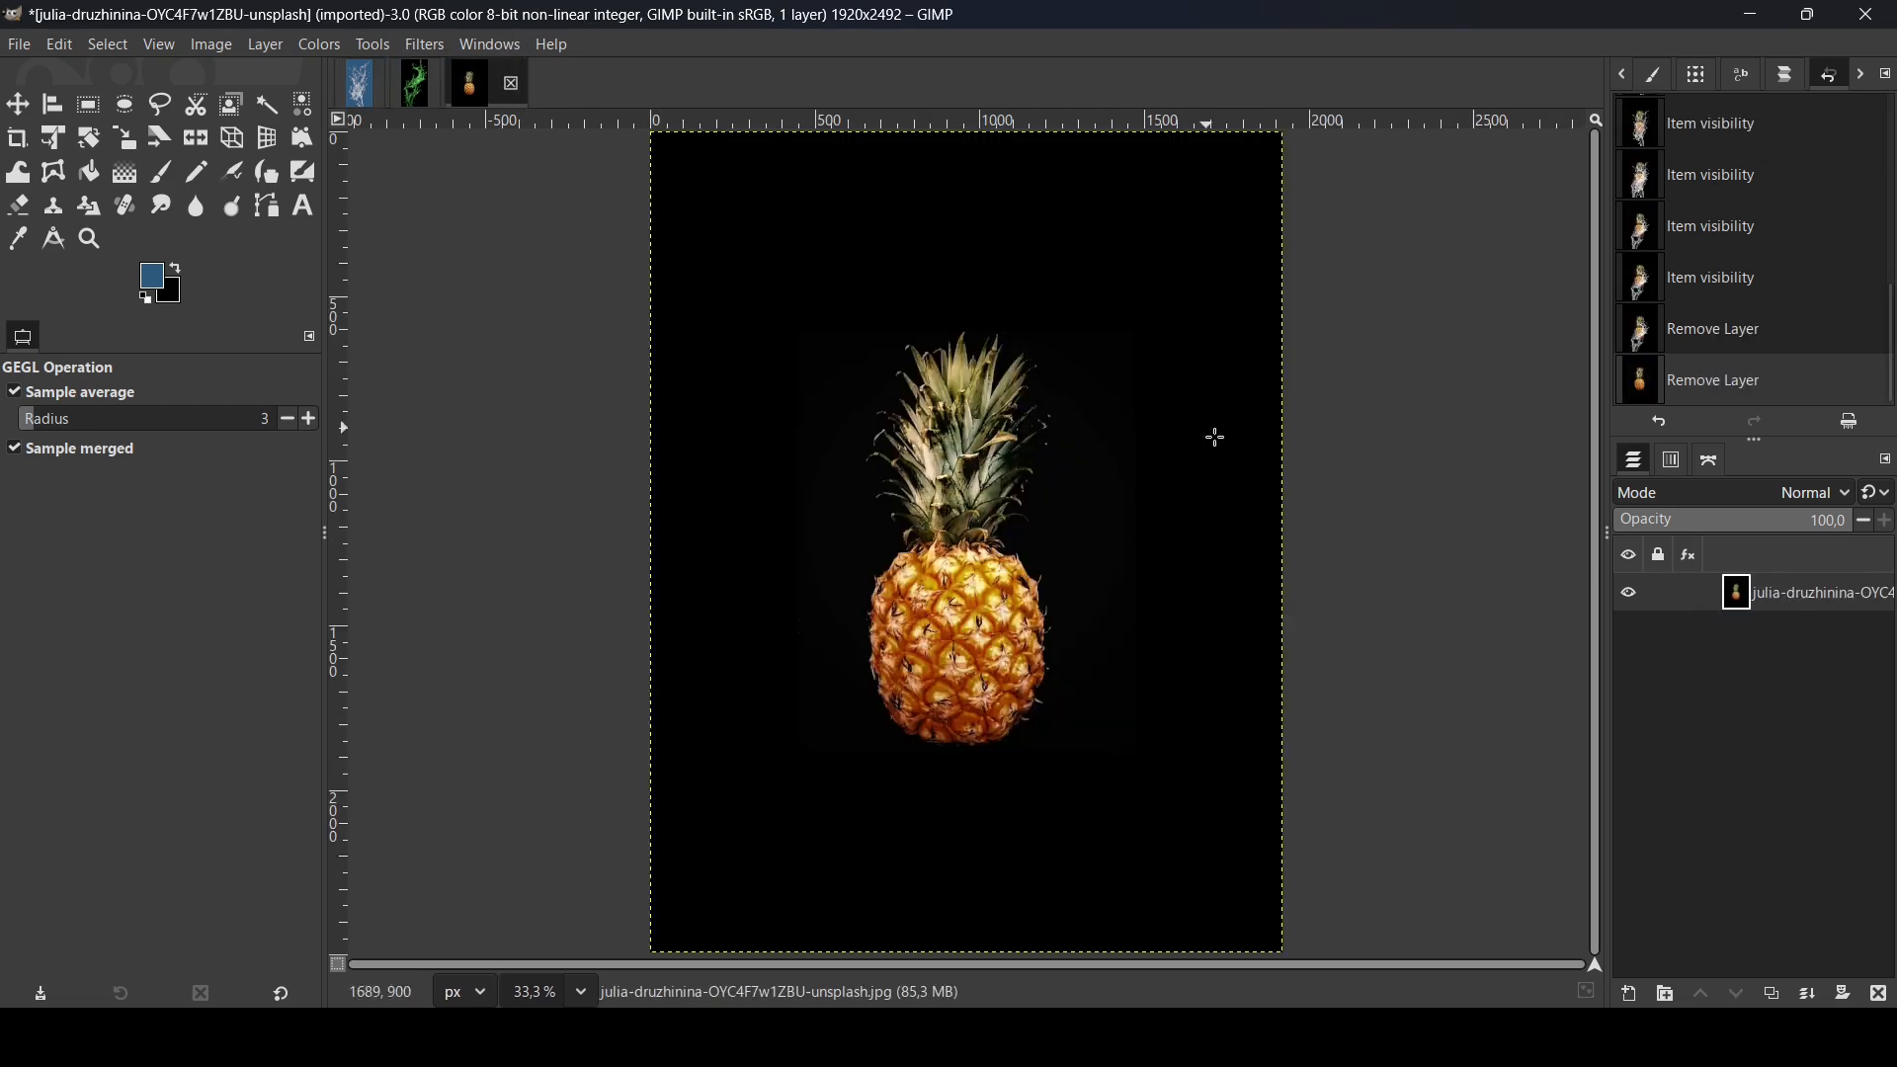
left_click(361, 88)
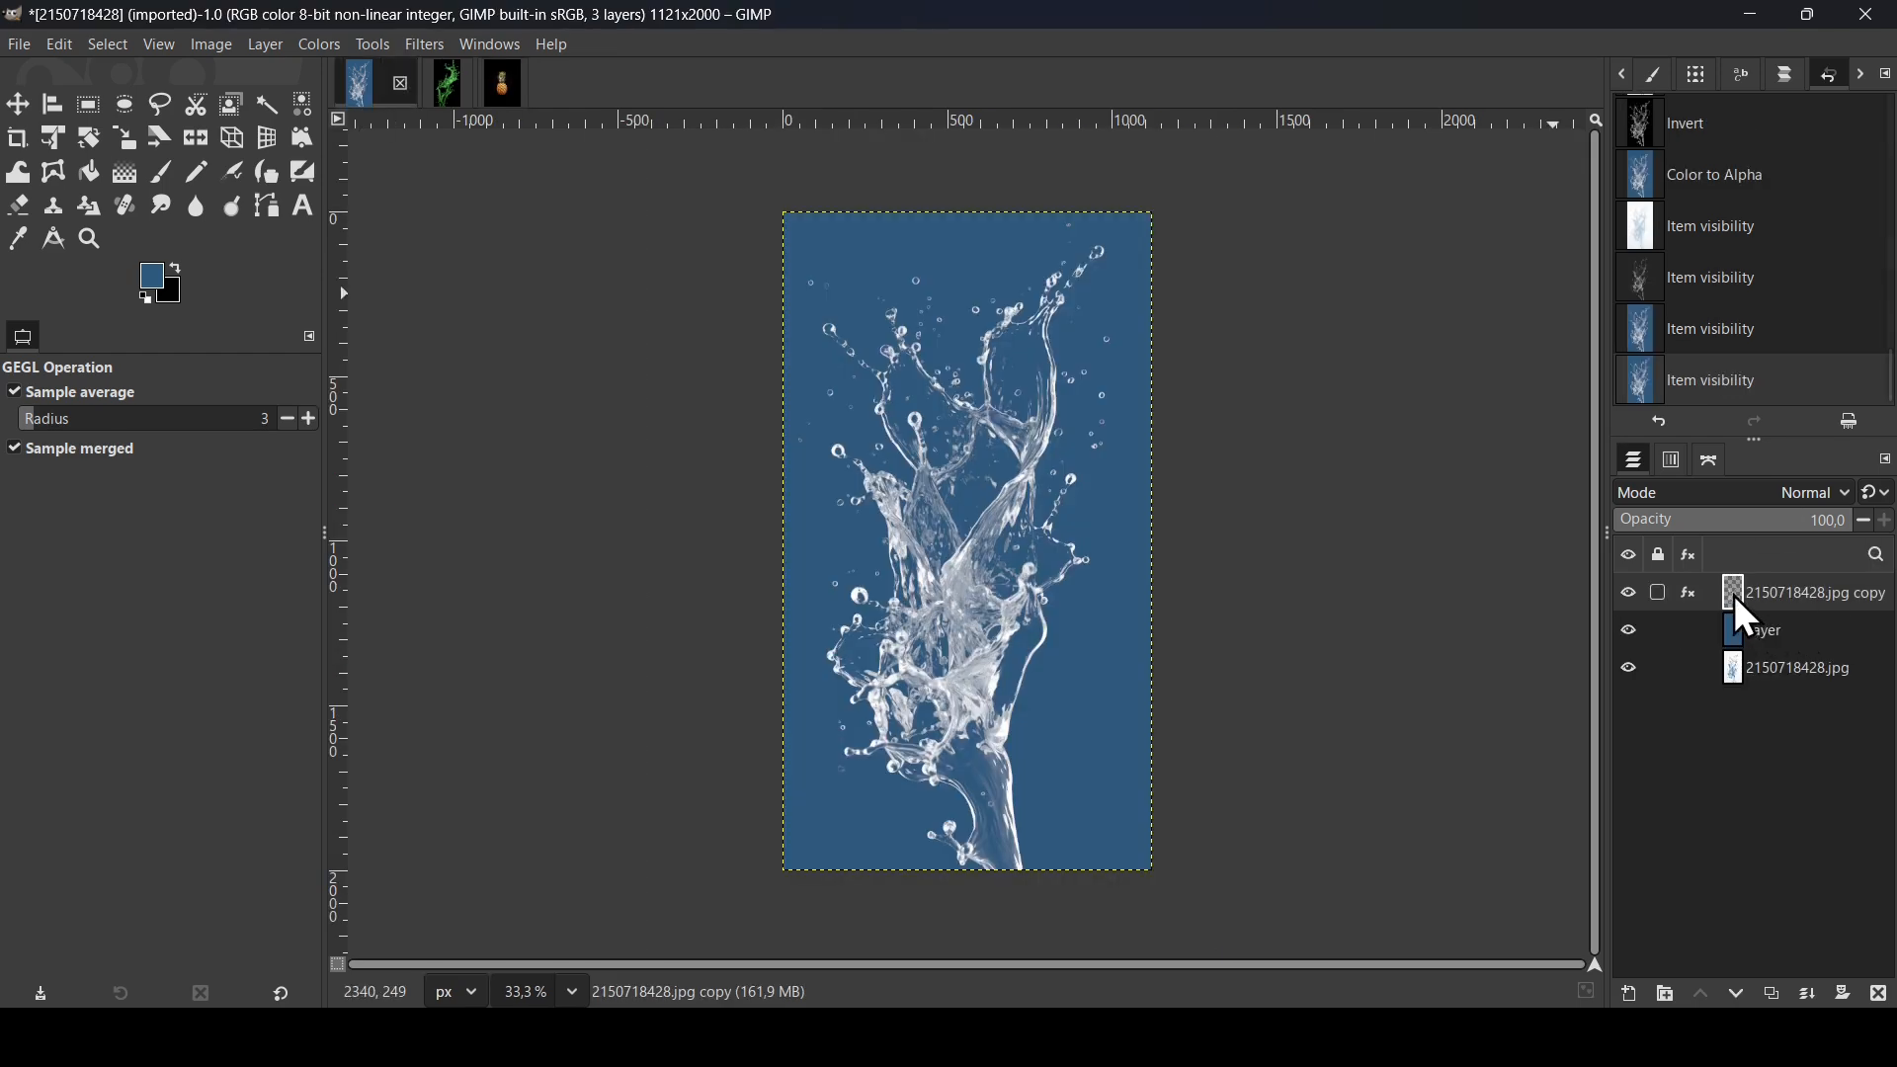
left_click(504, 85)
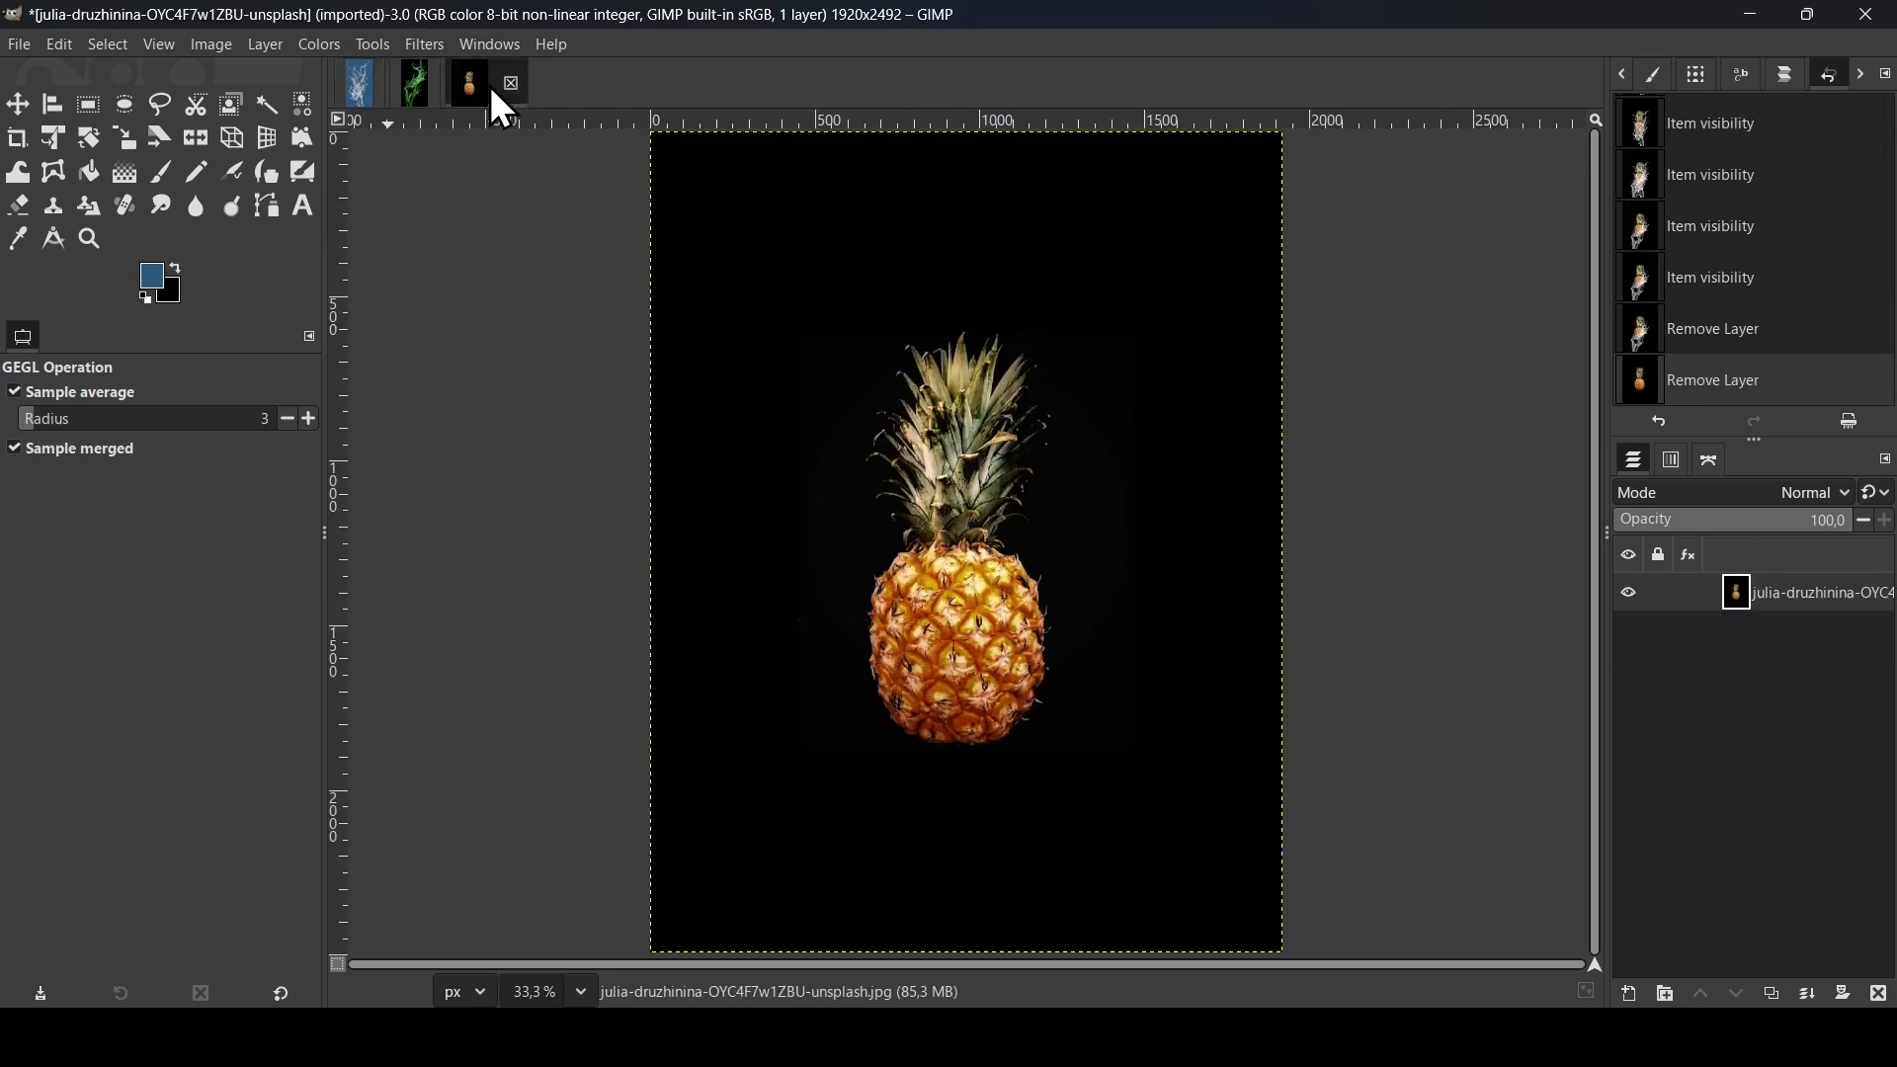
left_click(354, 87)
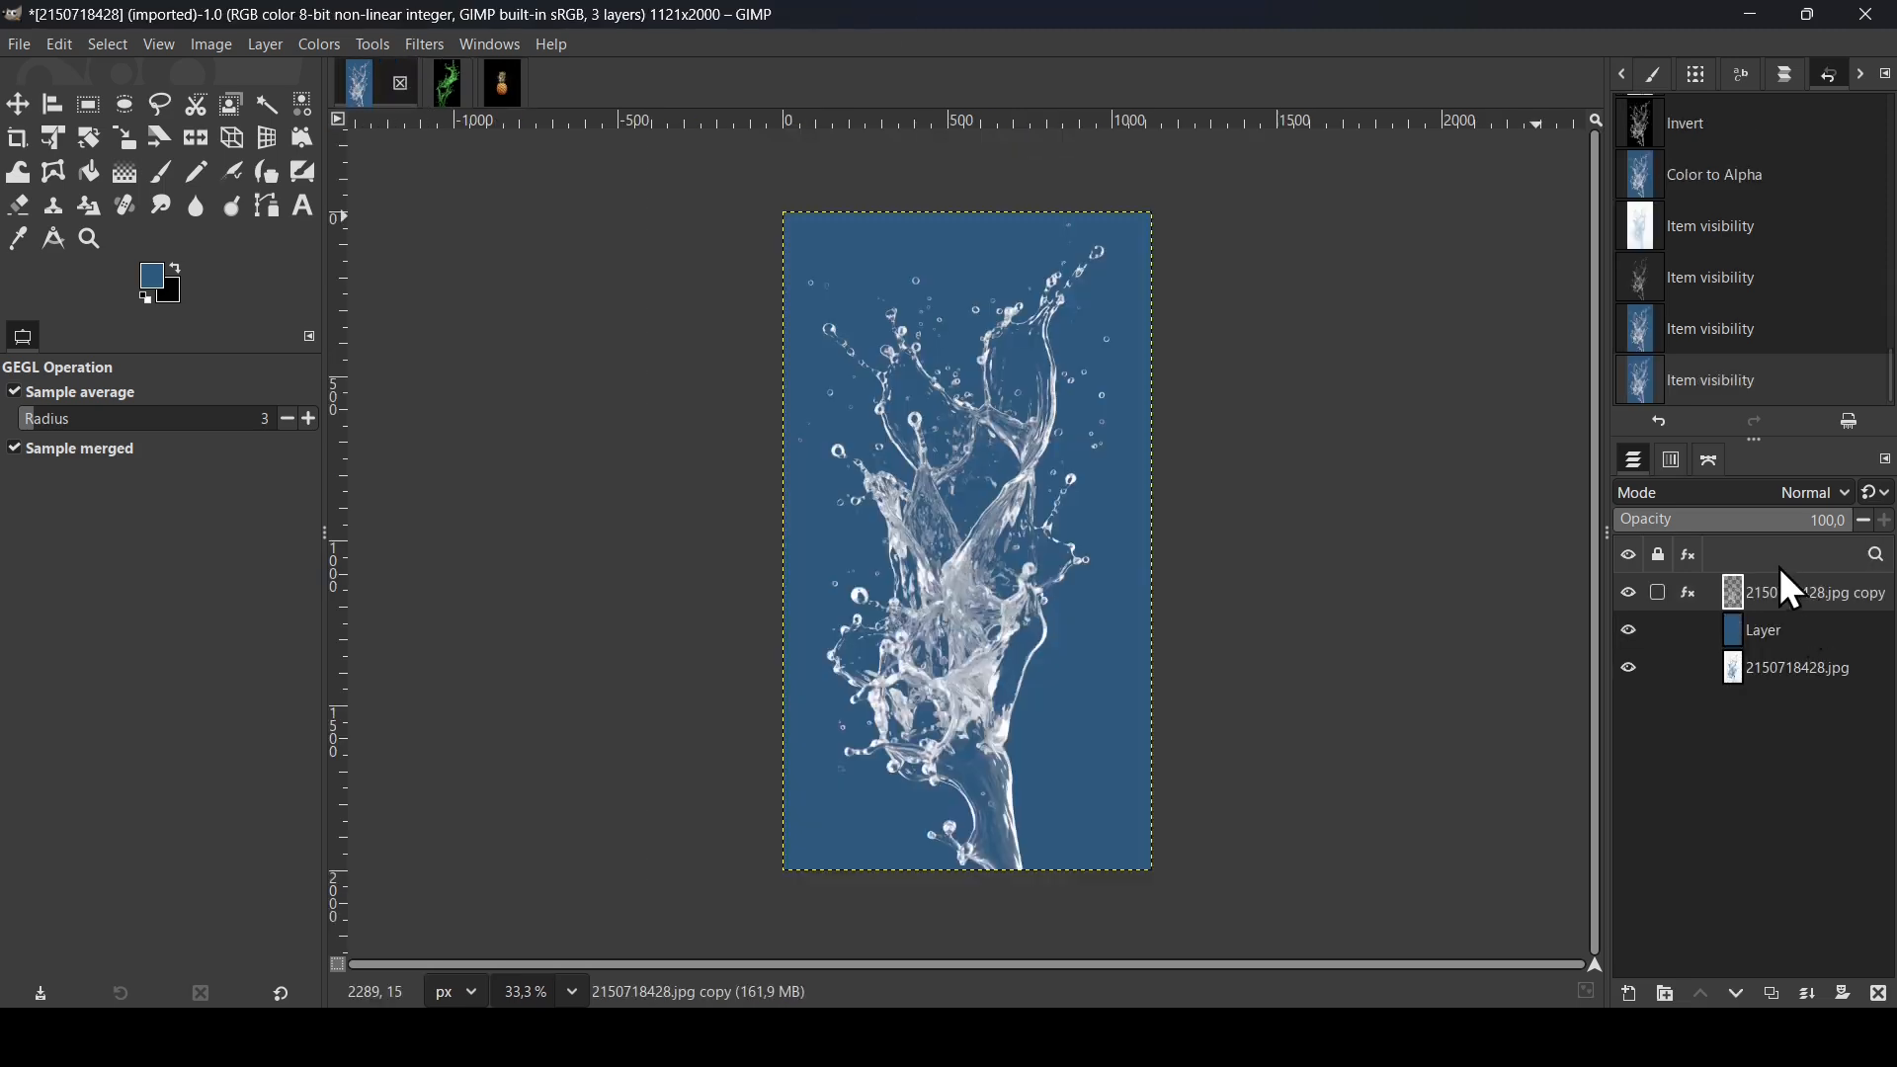
left_click(493, 93)
left_click_drag(490, 87, 856, 403)
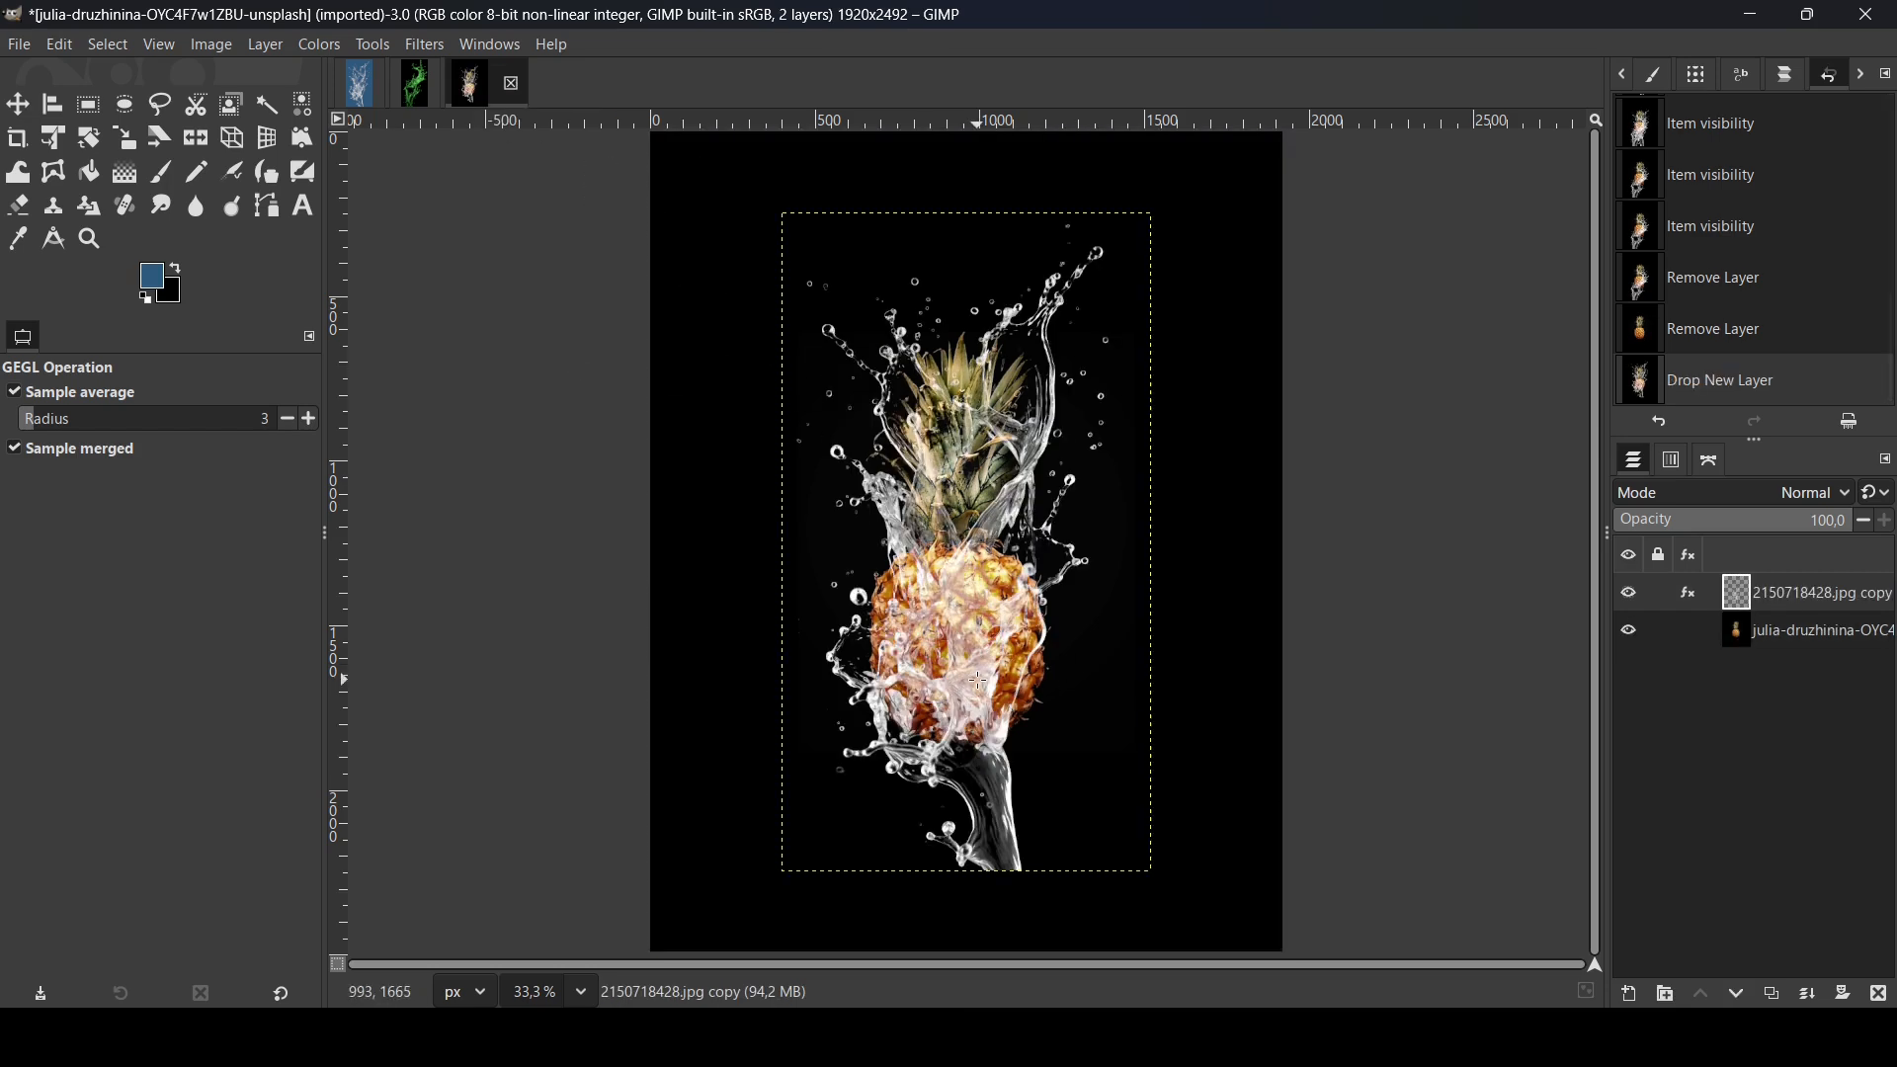
- Reposition the clear splash over the pineapple's lower half, briefly hiding the pineapple layer to check the splash on transparency
left_click(18, 104)
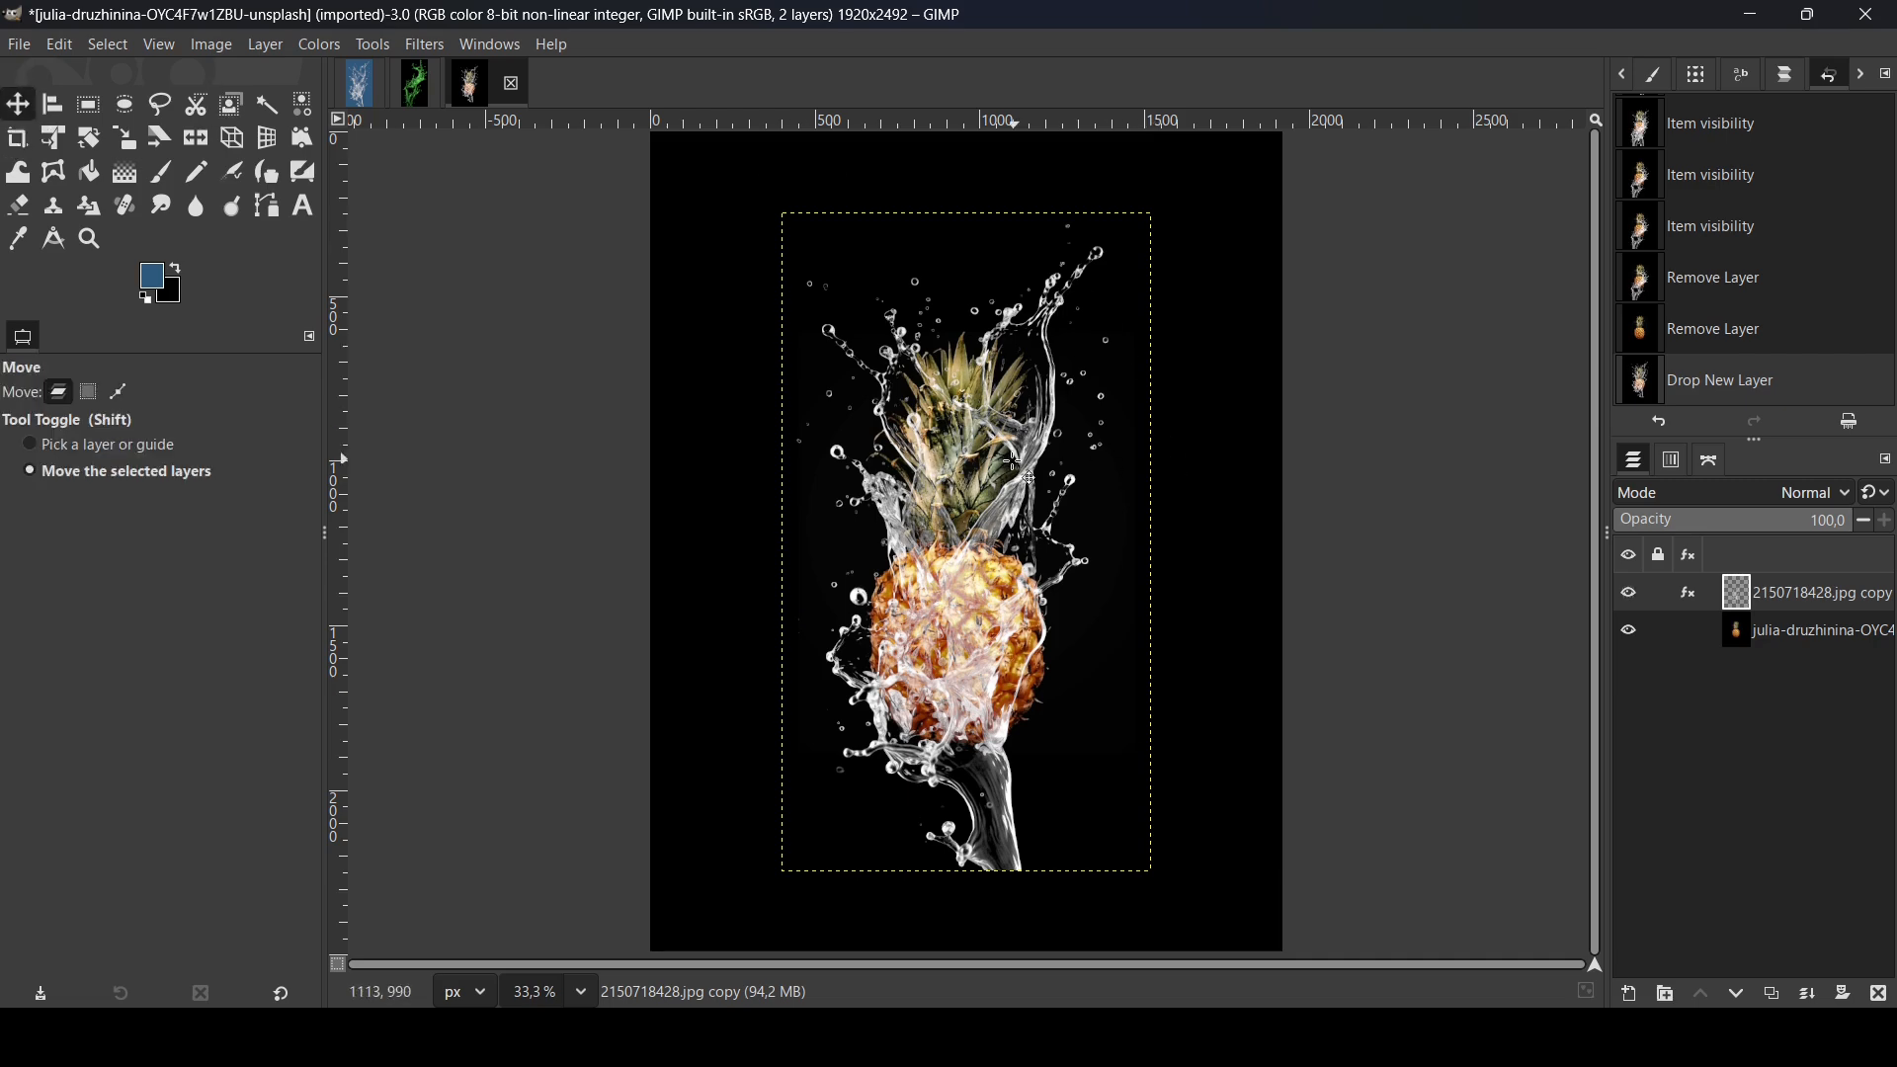
left_click_drag(1057, 452, 1156, 411)
left_click(1629, 631)
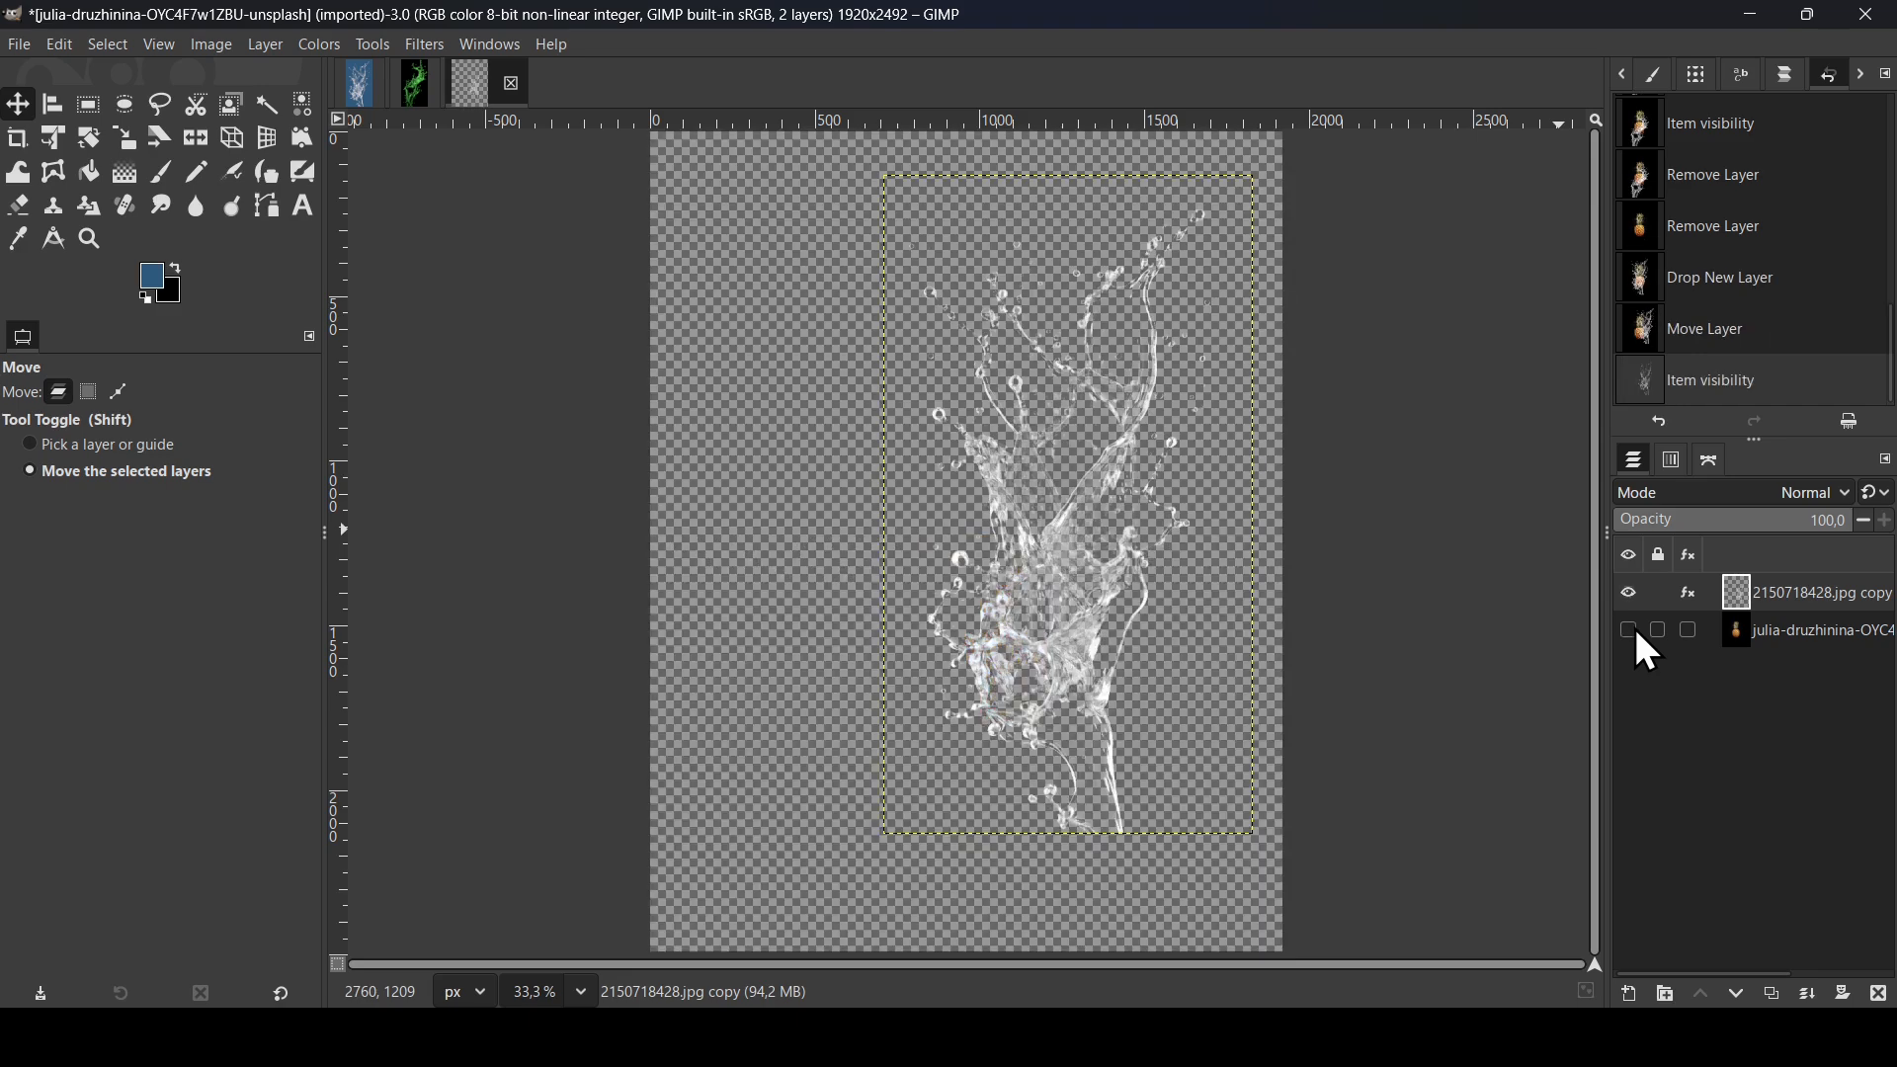
left_click(1631, 631)
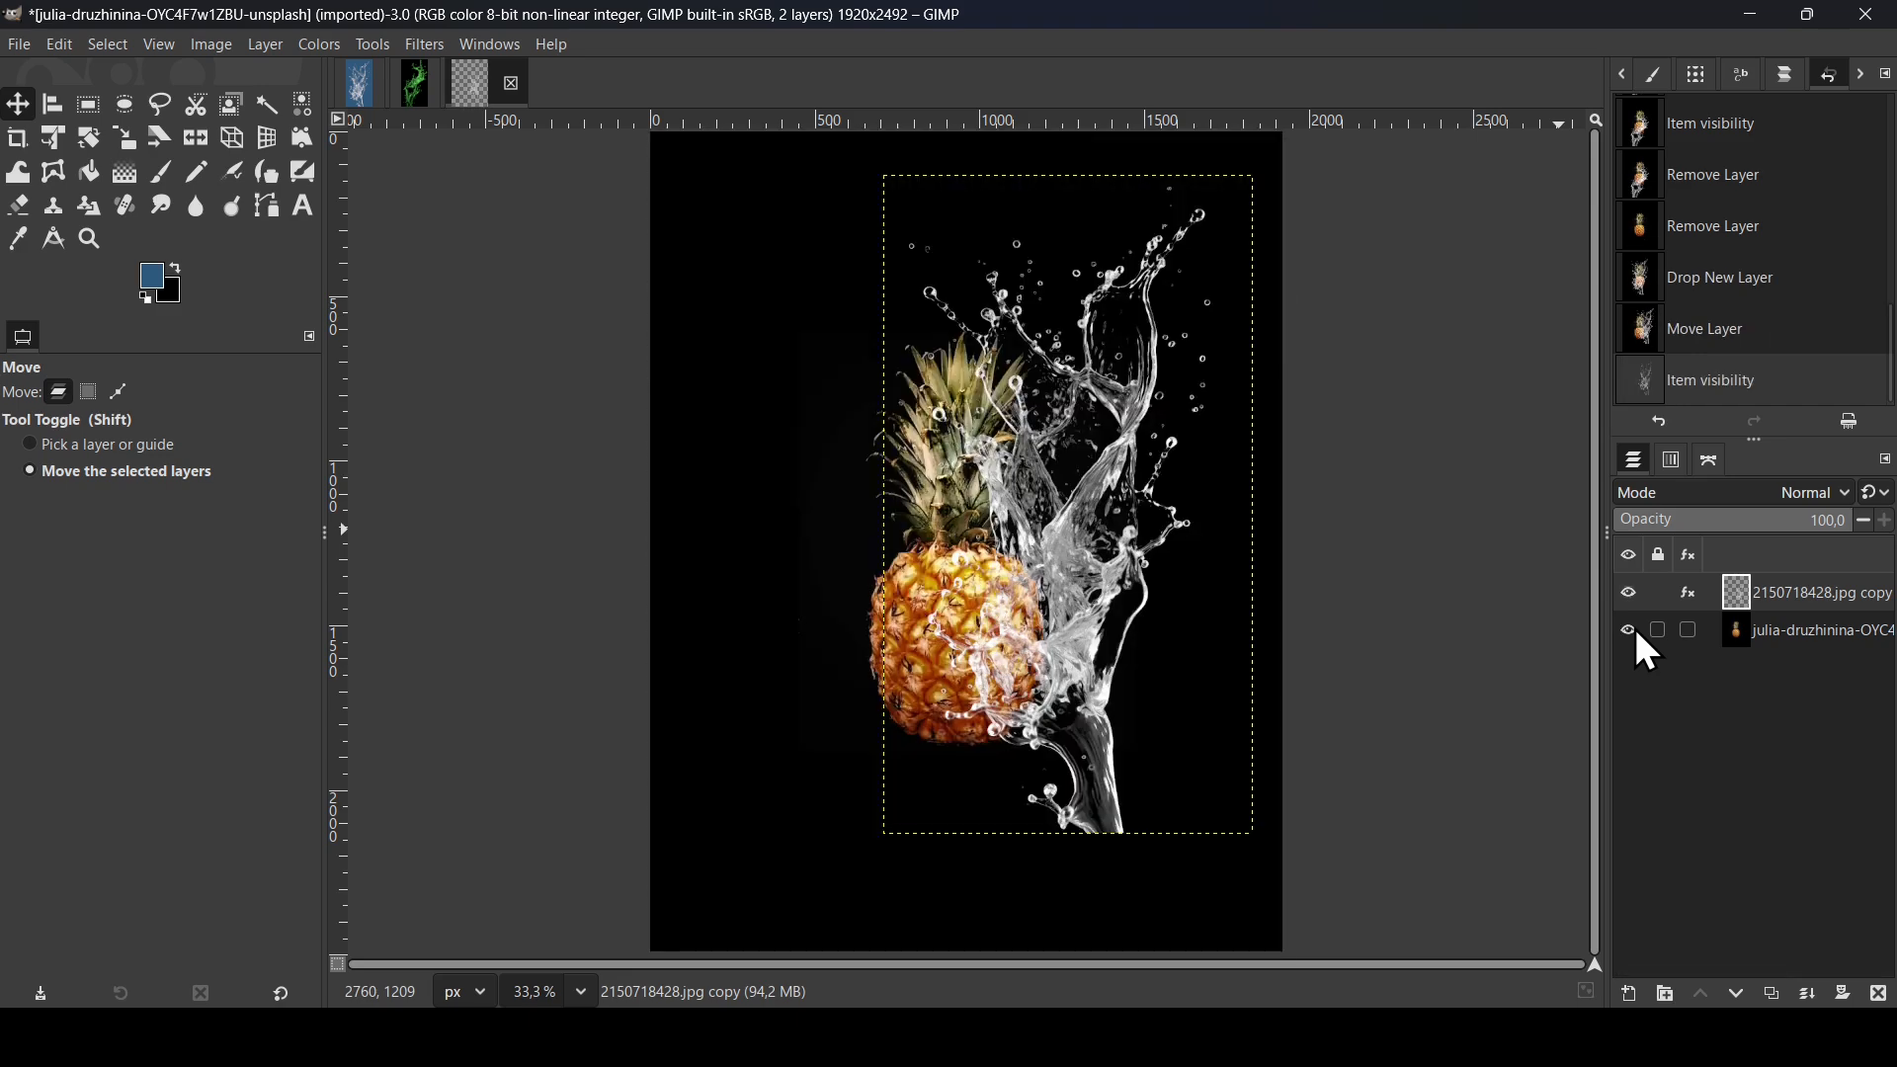
left_click_drag(1172, 583, 1091, 736)
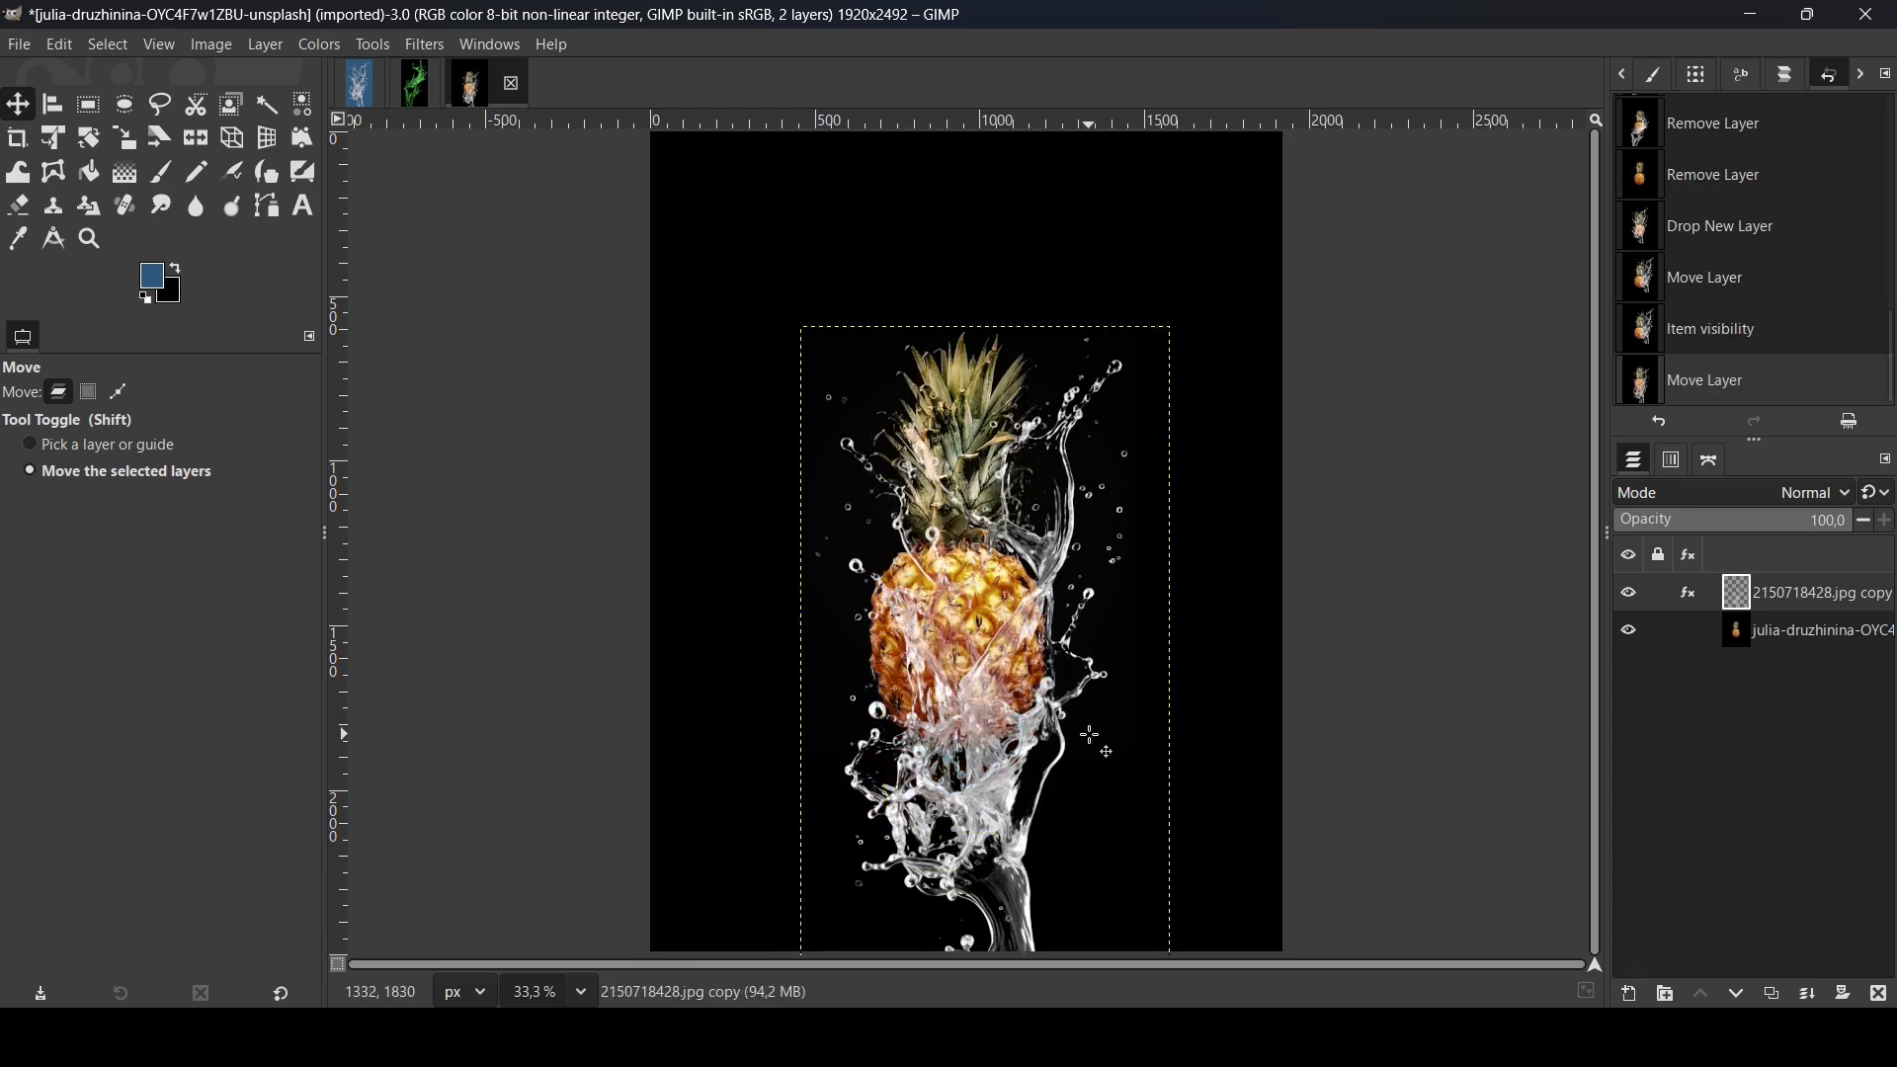
- Hide the clear splash and copy the green splash layer into the pineapple image after hiding the layers beneath it in its source
left_click(1635, 593)
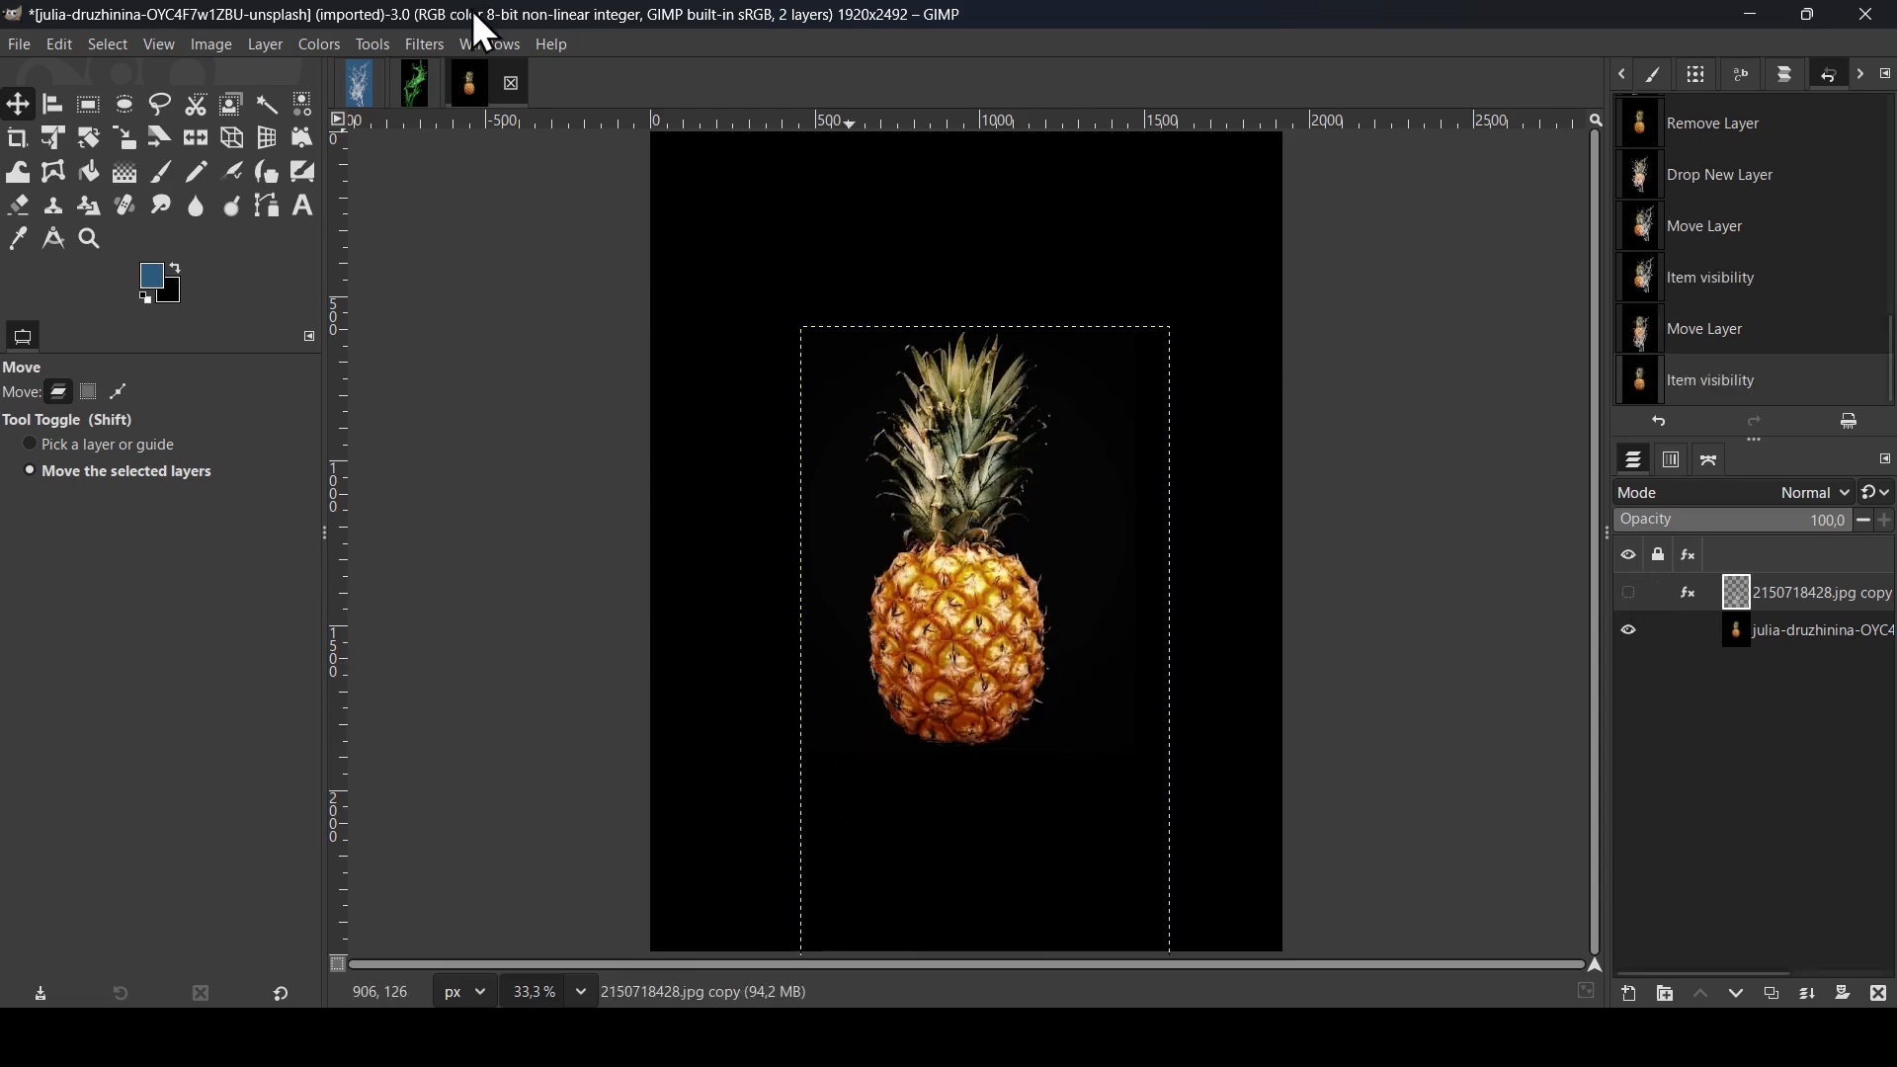
left_click(426, 73)
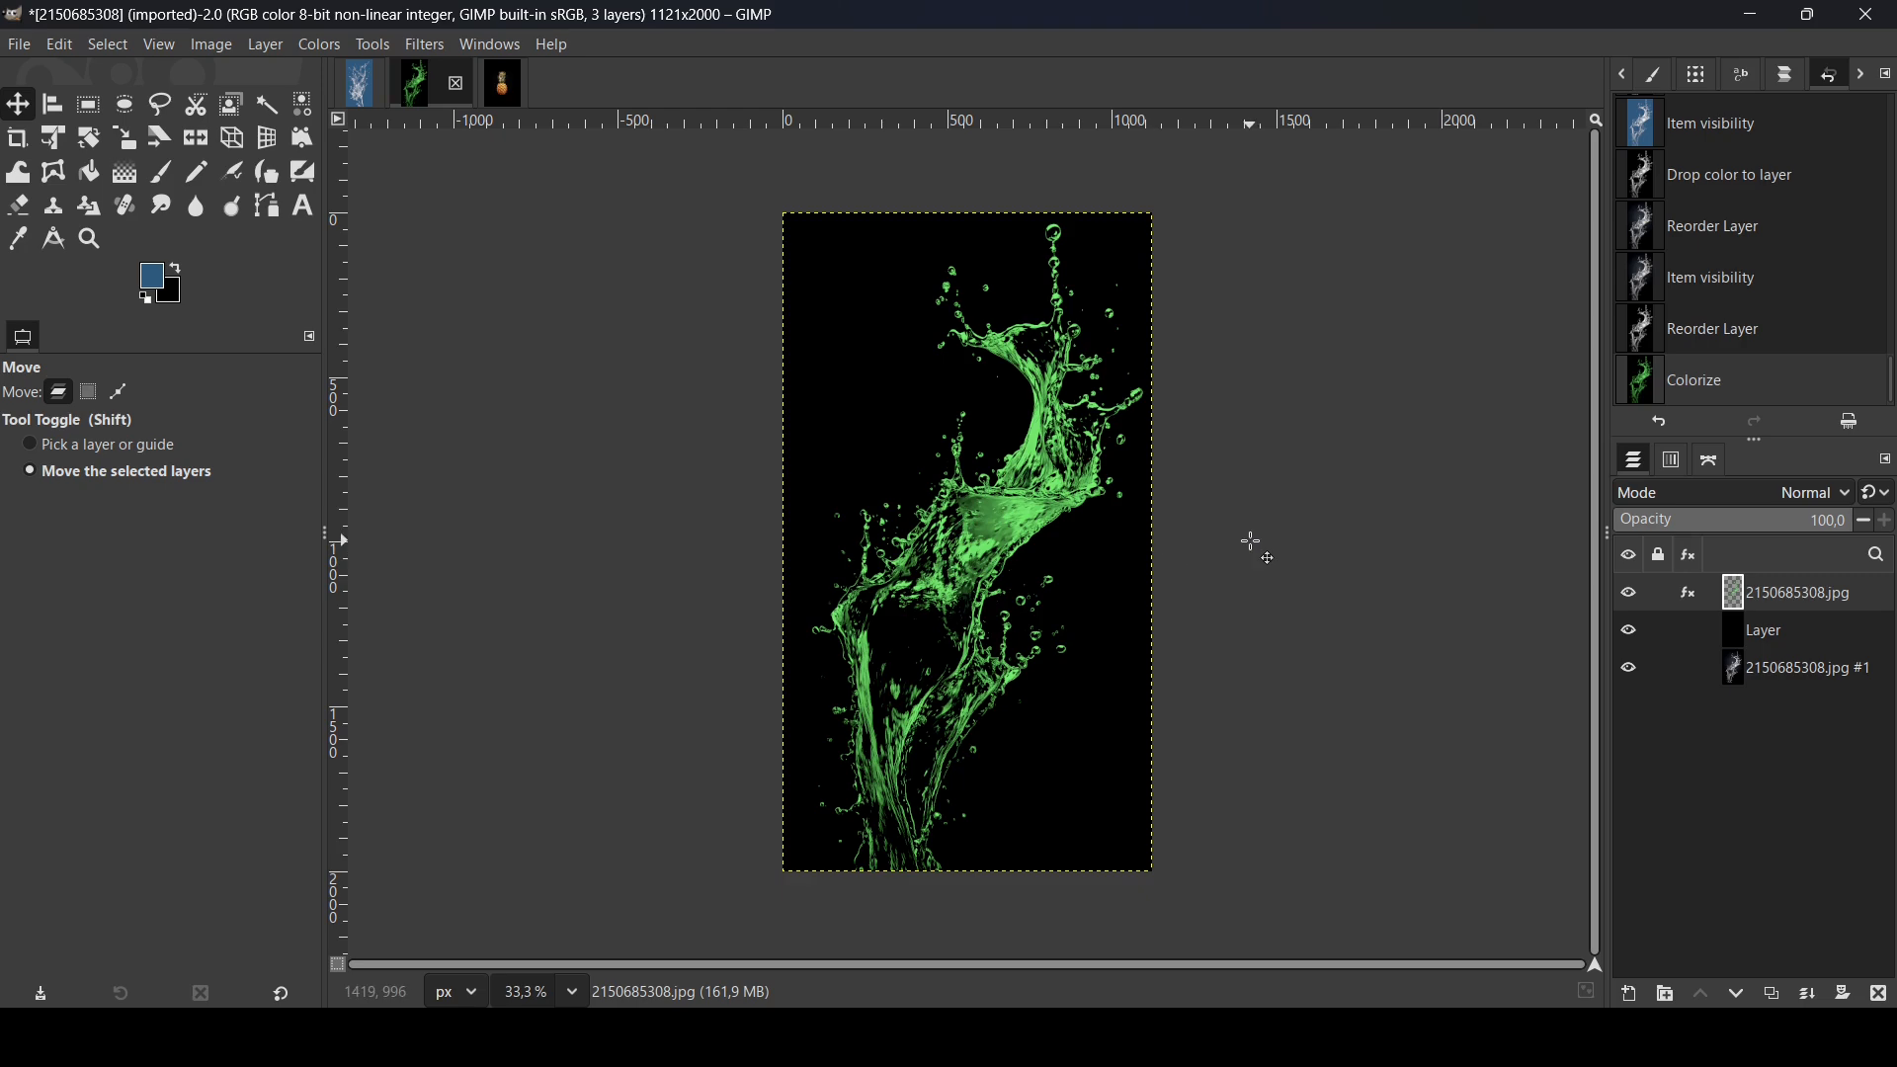
left_click(1633, 594)
left_click(1632, 594)
left_click(1631, 630)
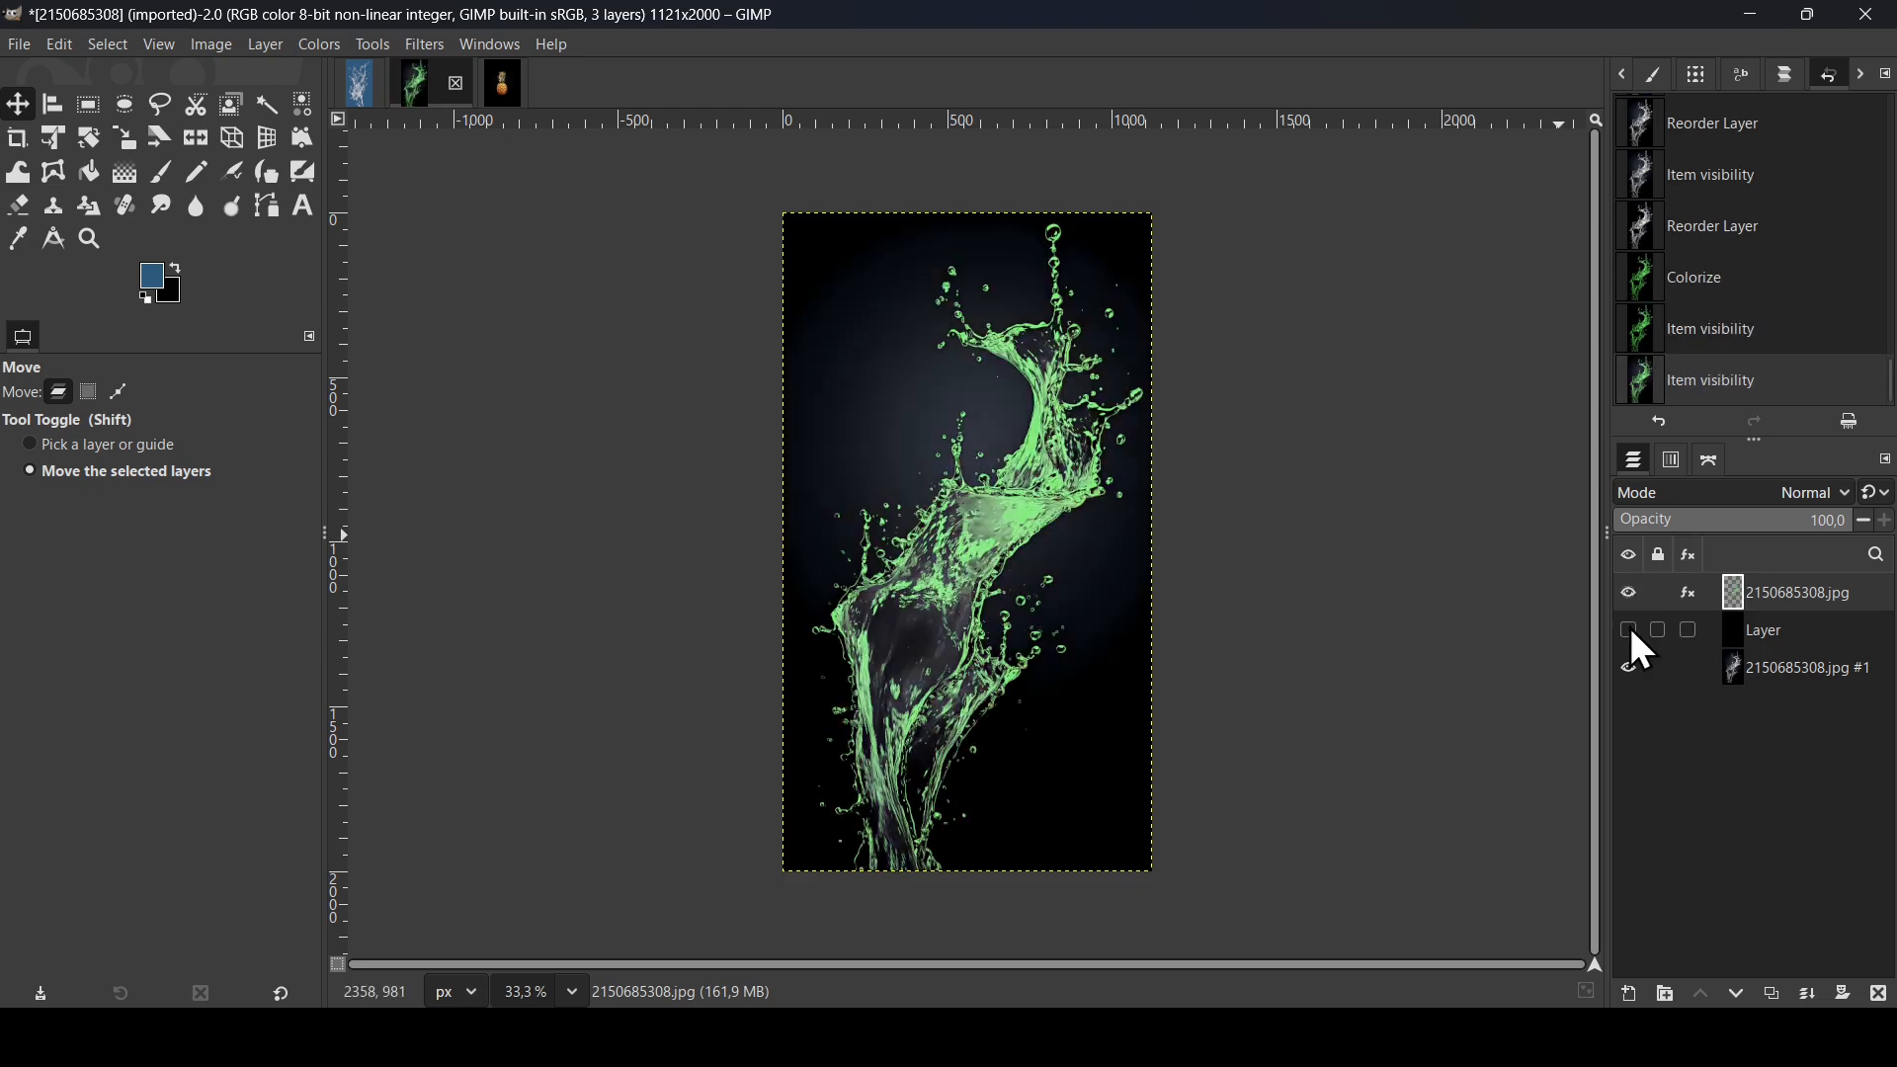
left_click(1629, 669)
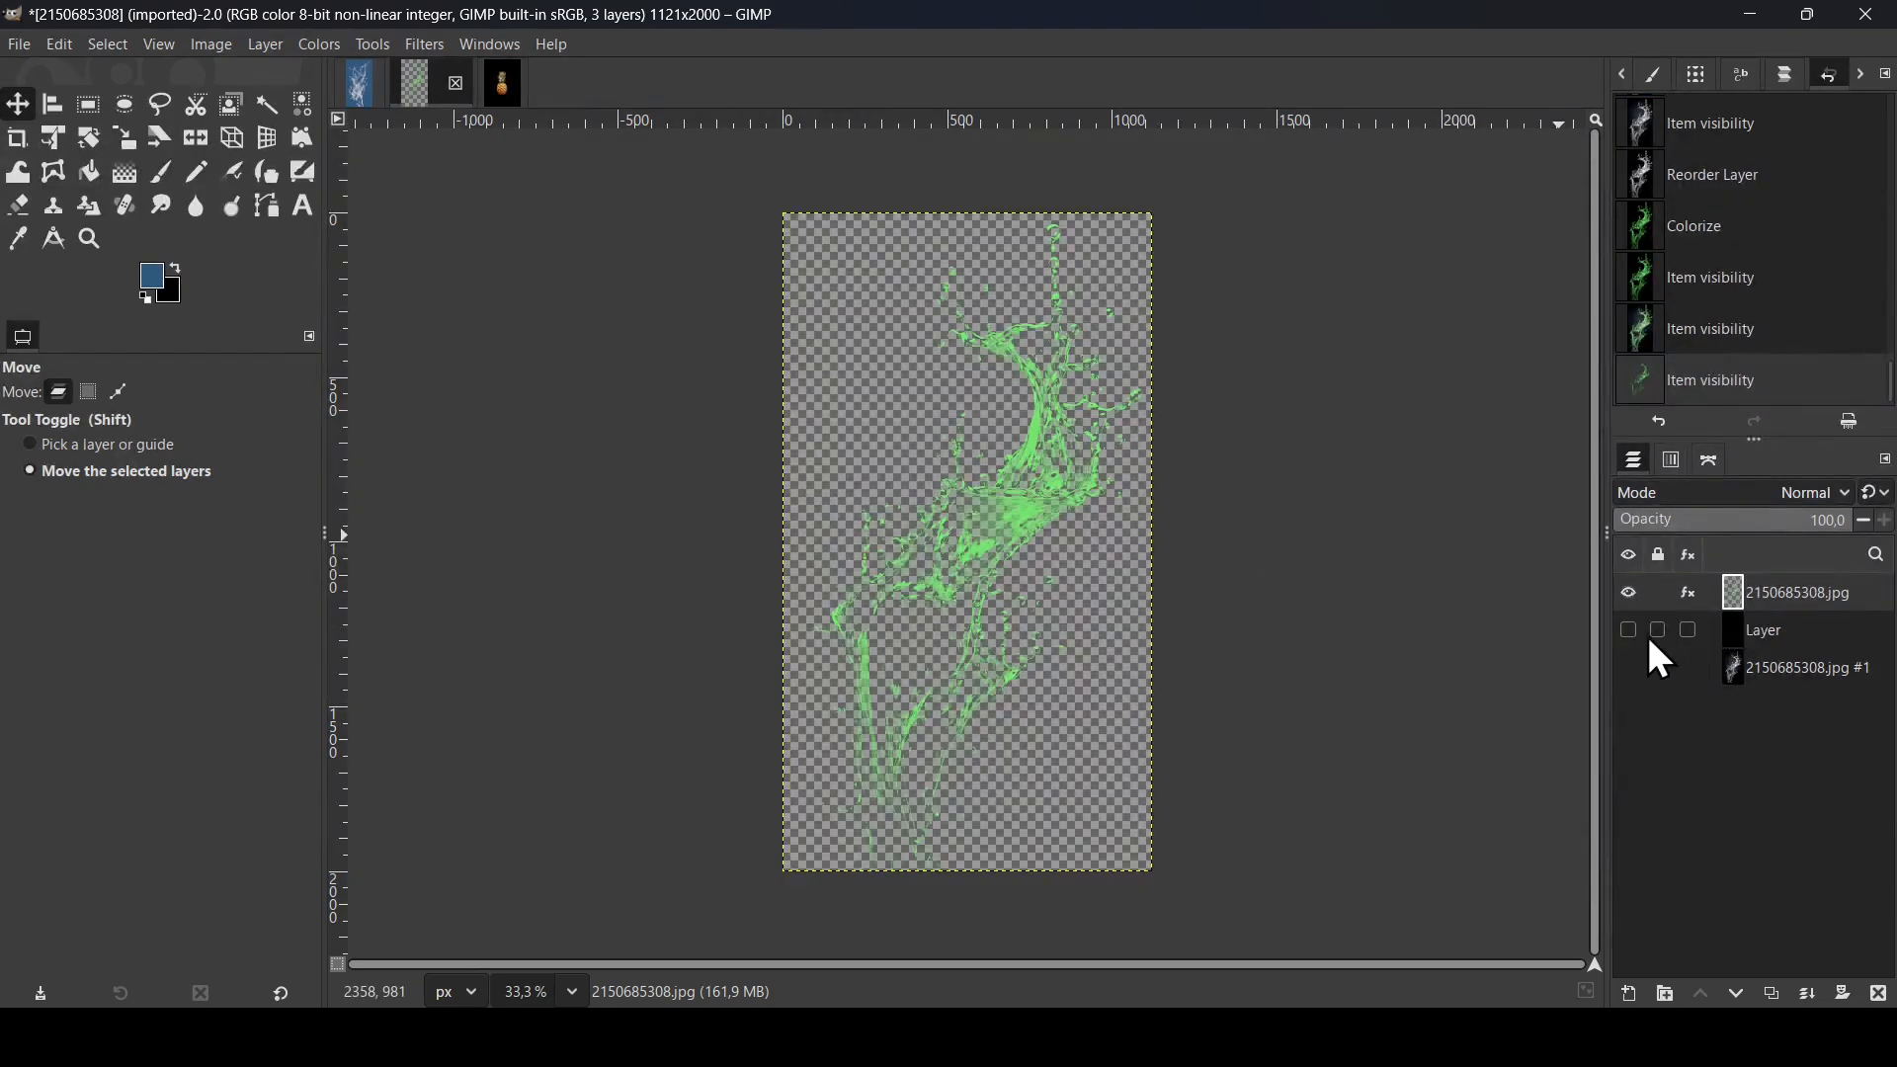
left_click_drag(1727, 593, 1092, 442)
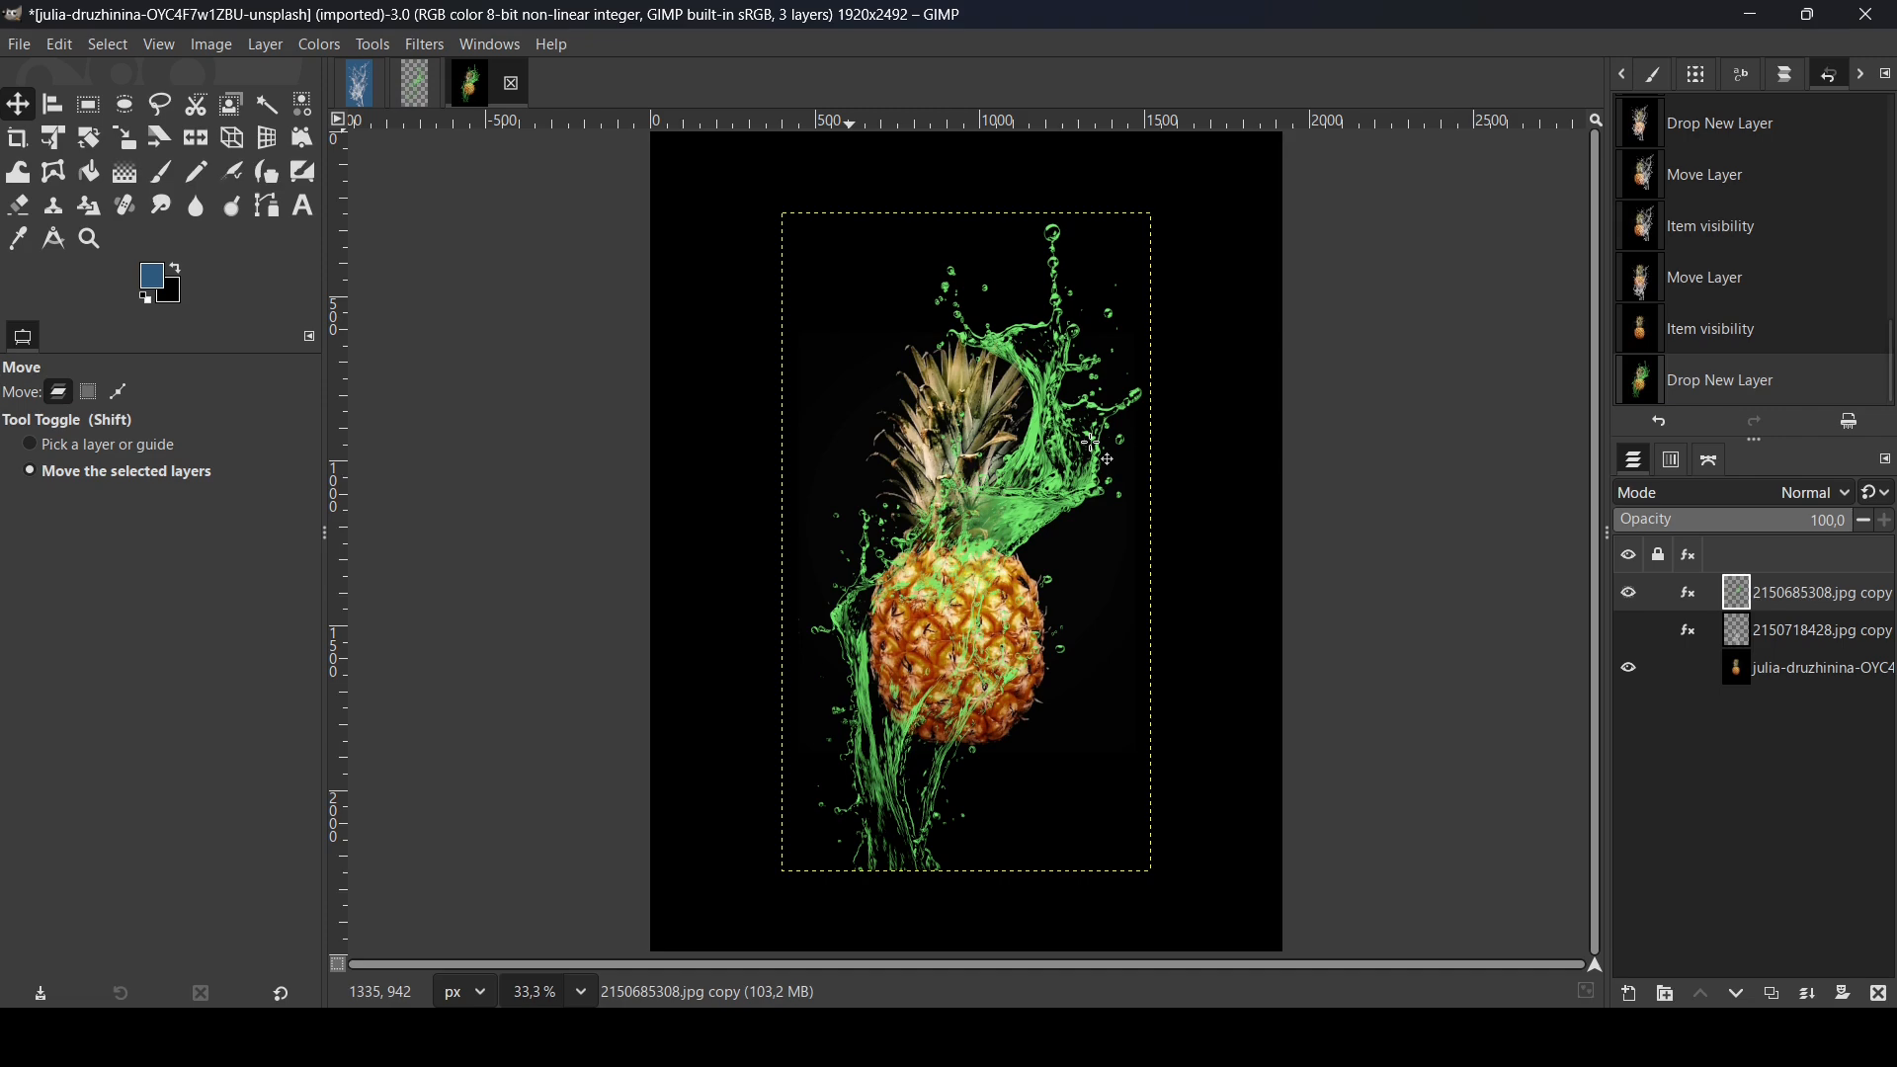
- Move the green splash to the right of the pineapple, and unhide the clear splash and place it on the left
left_click_drag(833, 522, 923, 662)
left_click_drag(992, 607, 1113, 590)
left_click(1629, 630)
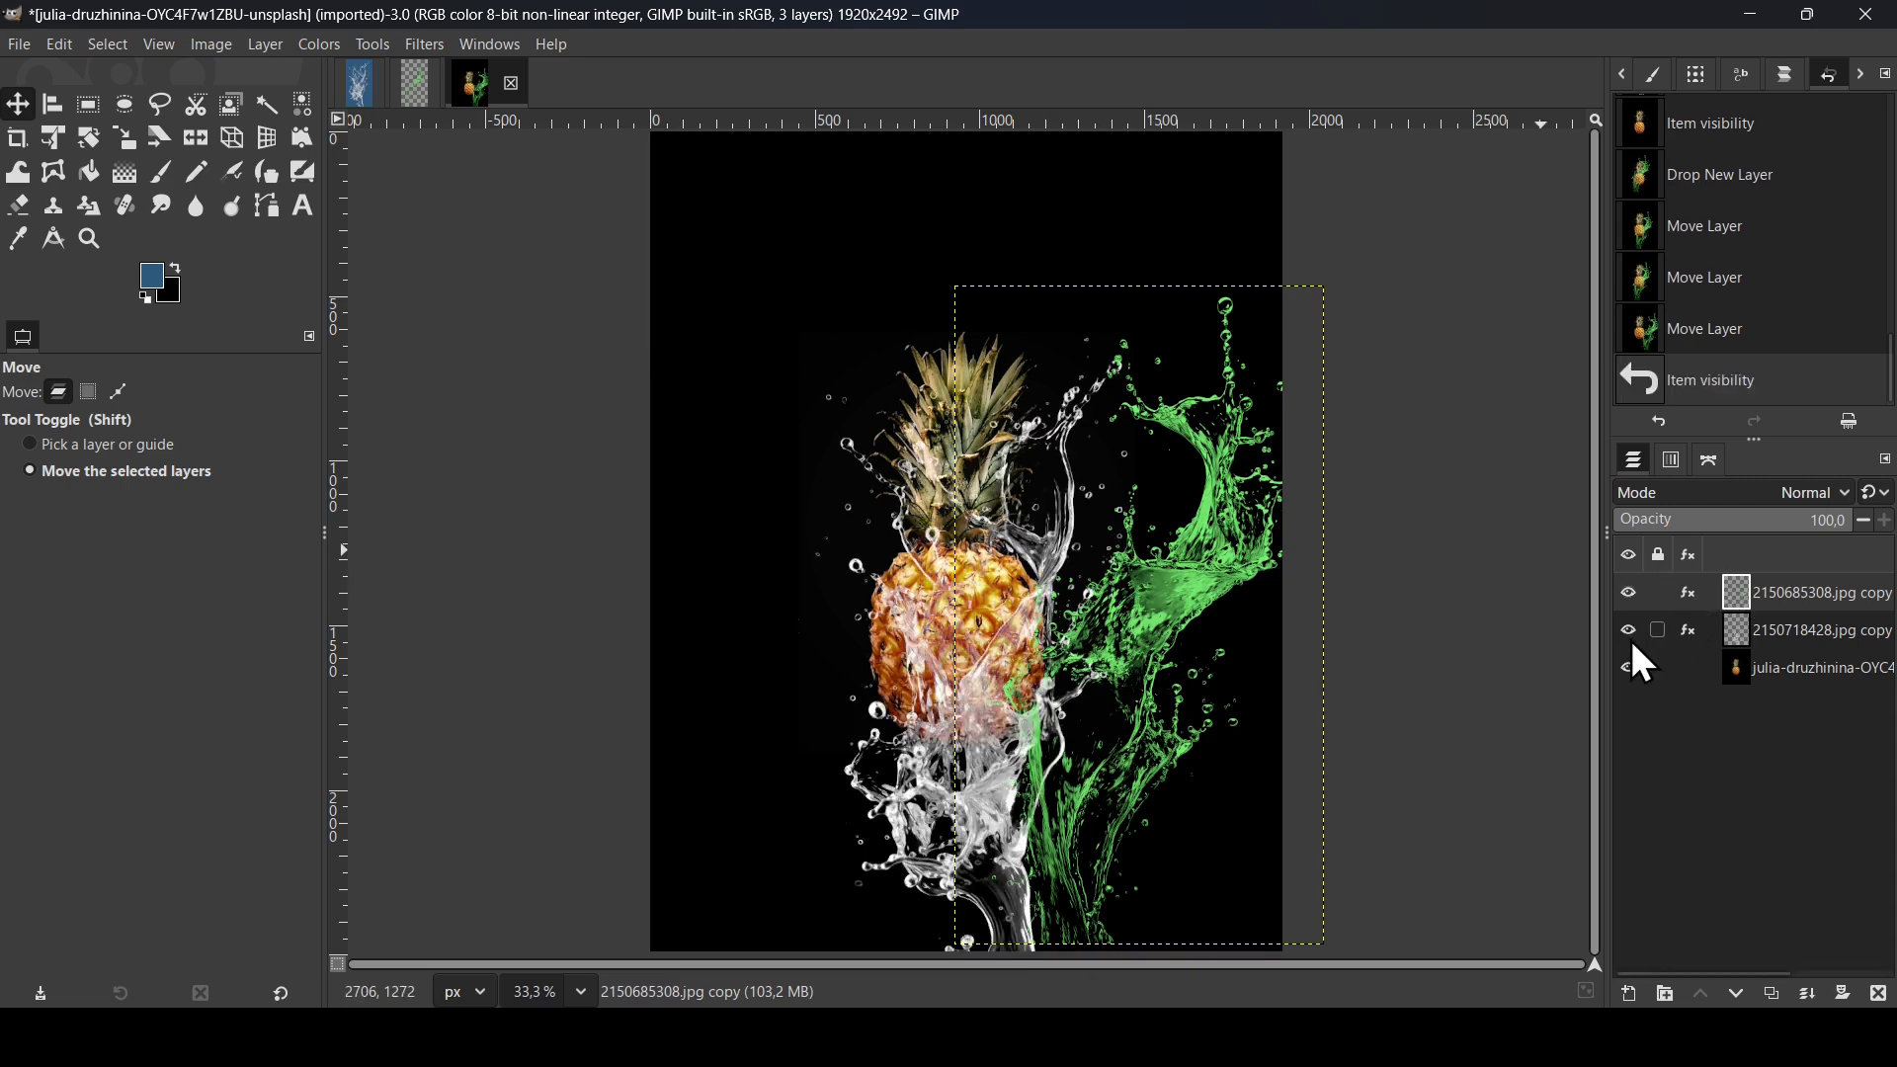
left_click(1799, 640)
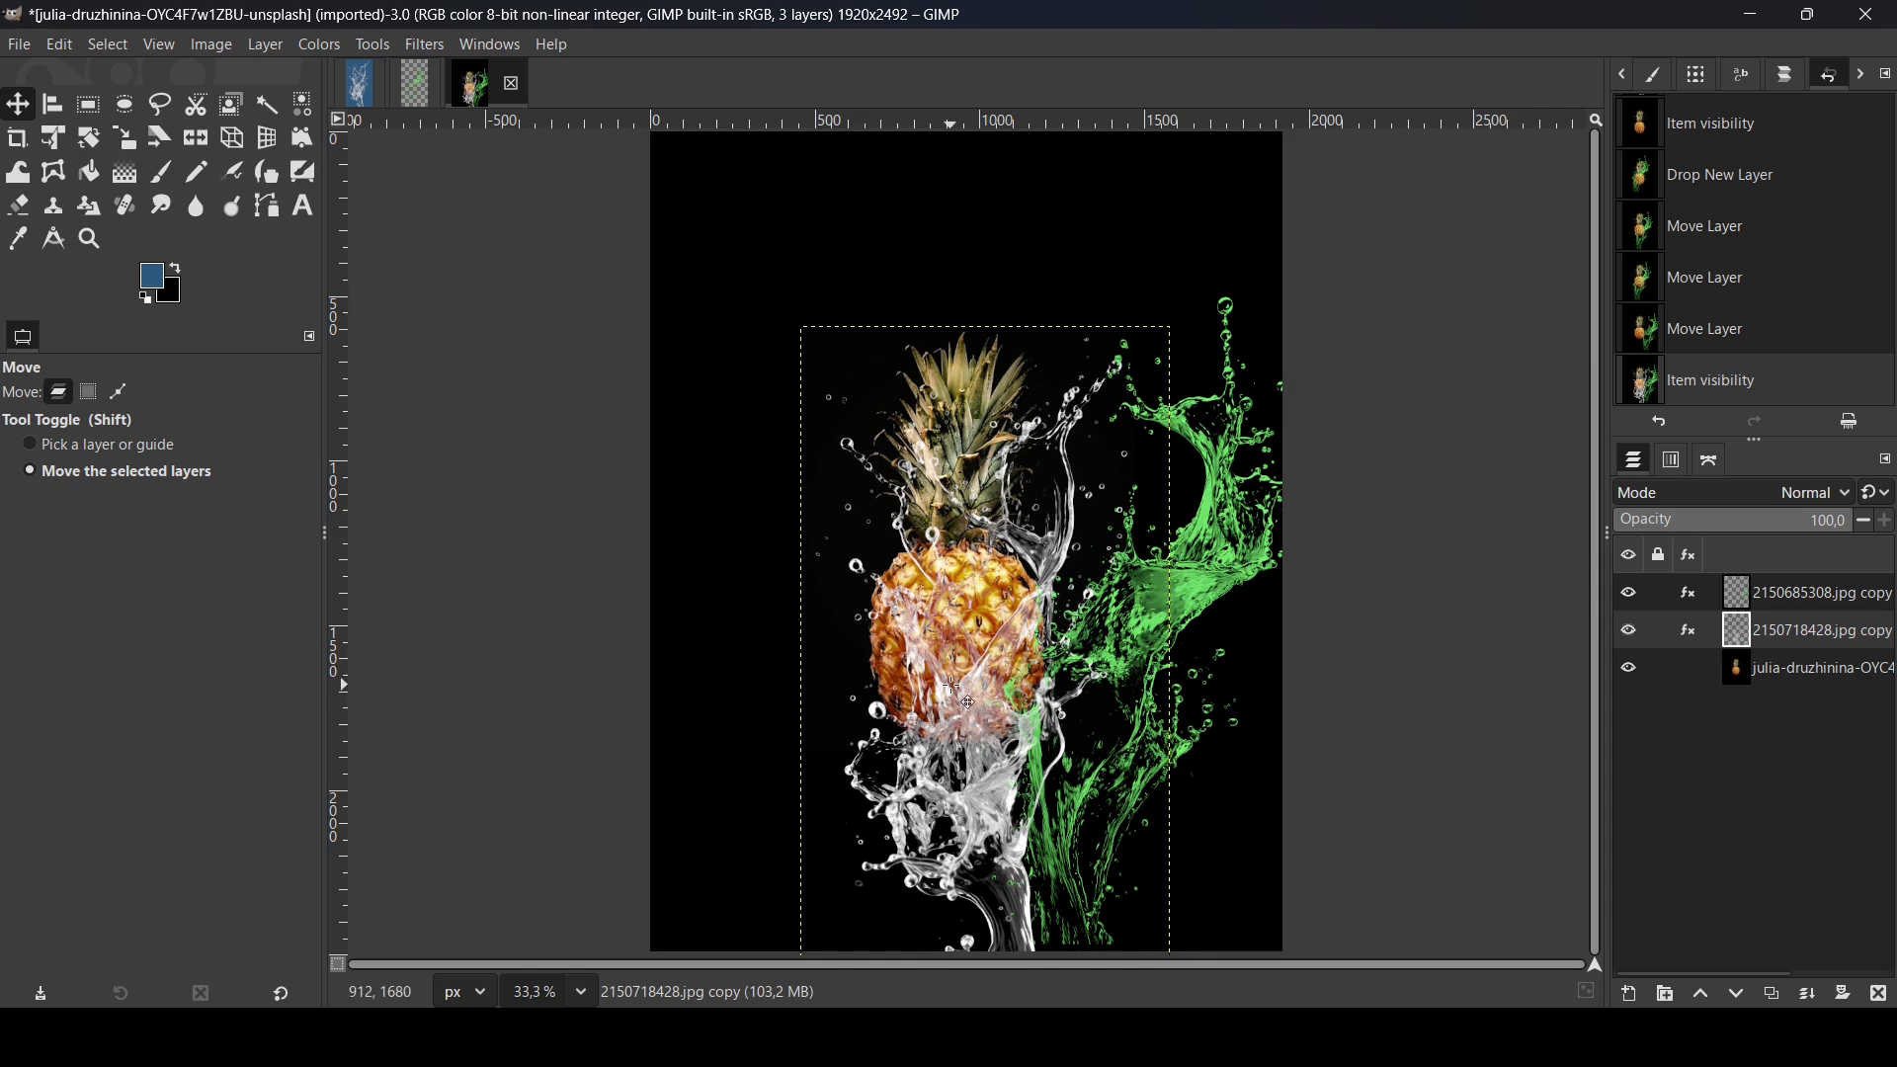
left_click_drag(954, 686, 627, 663)
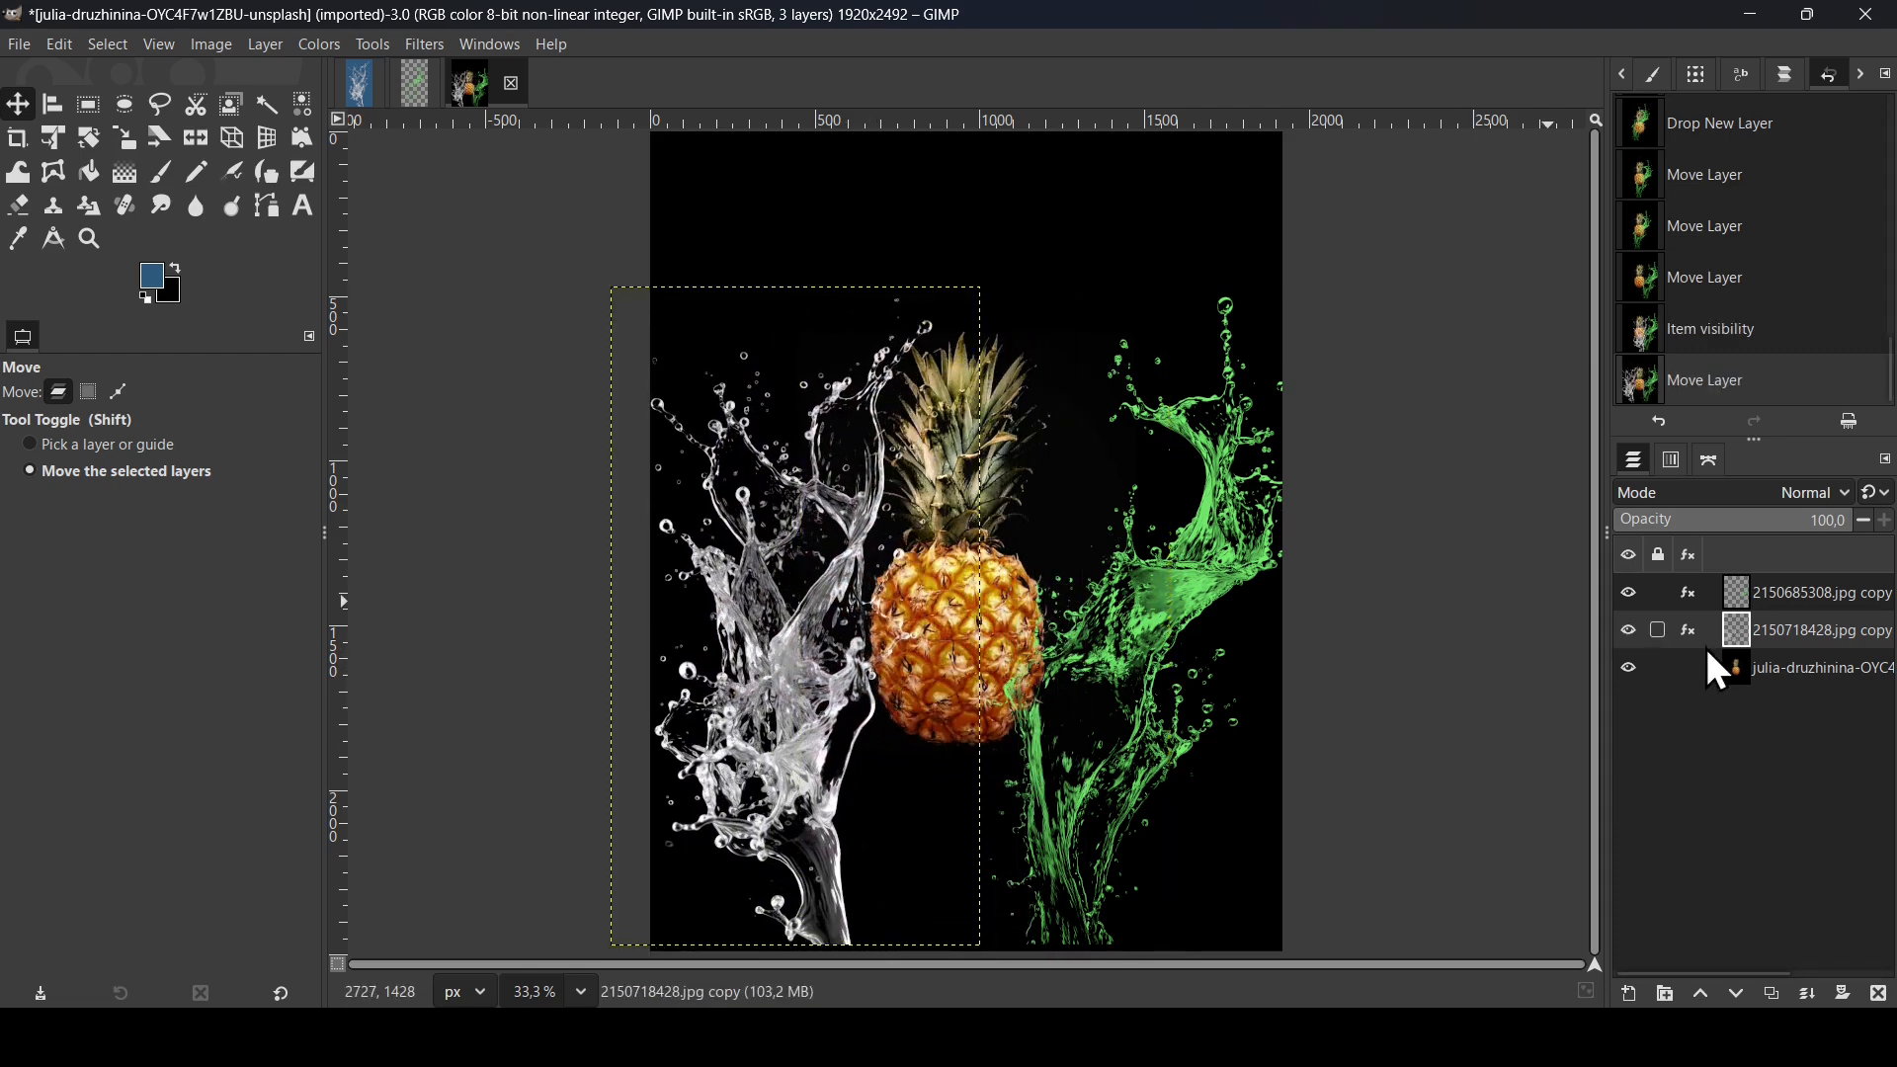